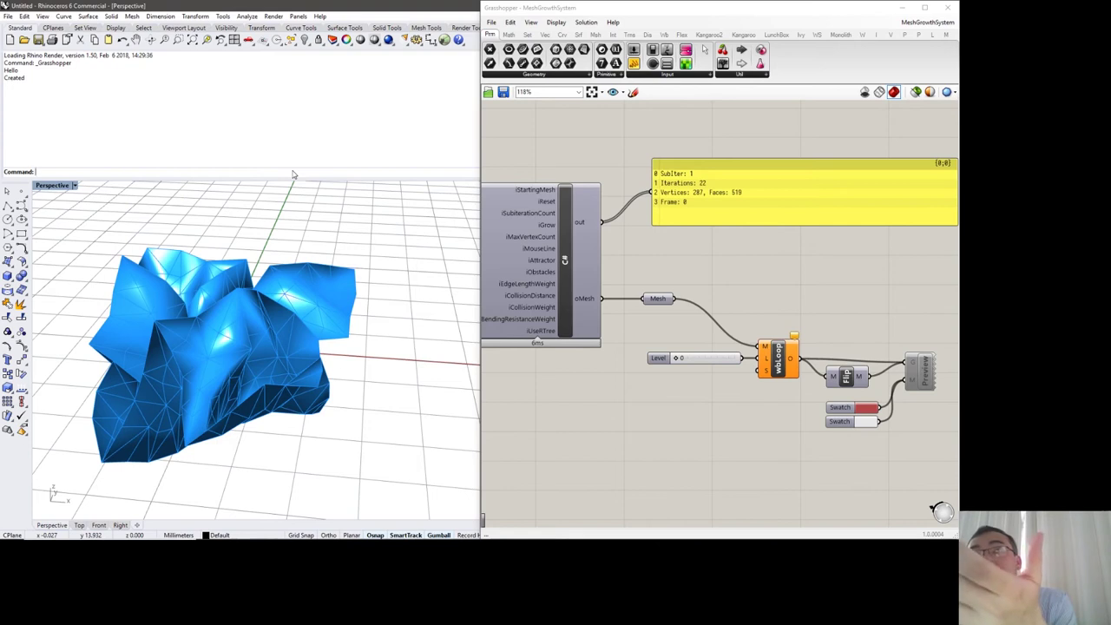
- Reset the mesh growth simulation to its starting mesh
{"action": "mouse_move", "coordinate": [143, 306]}
{"action": "right_mouse_down"}
{"action": "mouse_move", "coordinate": [162, 289]}
{"action": "mouse_move", "coordinate": [145, 301]}
{"action": "right_mouse_up"}
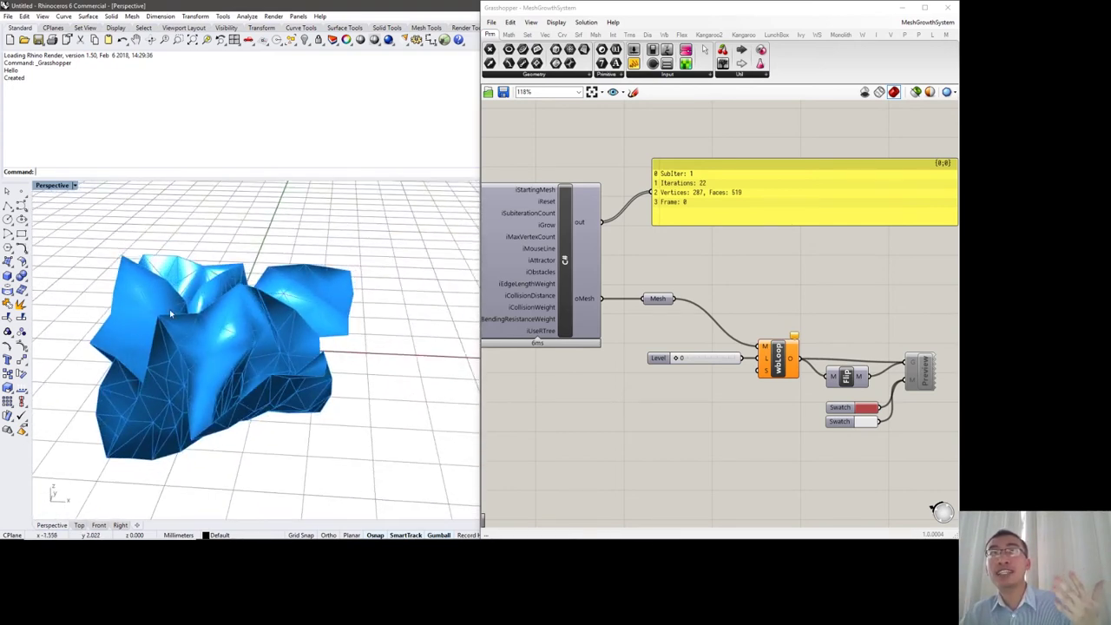
{"action": "right_click_drag", "start_coordinate": [613, 355], "coordinate": [644, 319]}
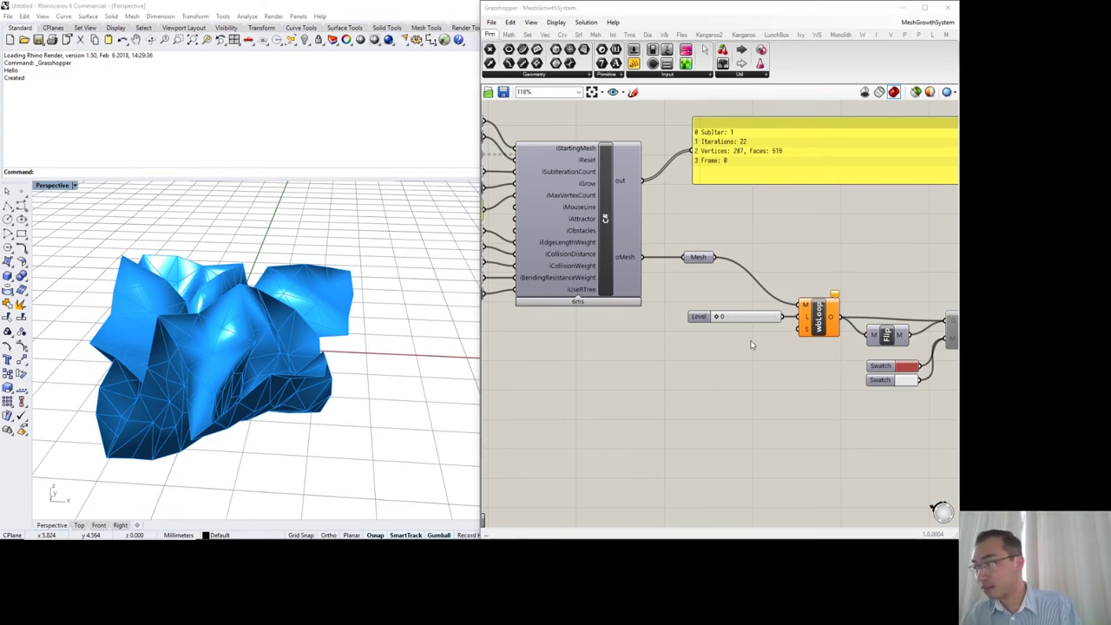
{"action": "left_click", "coordinate": [719, 340]}
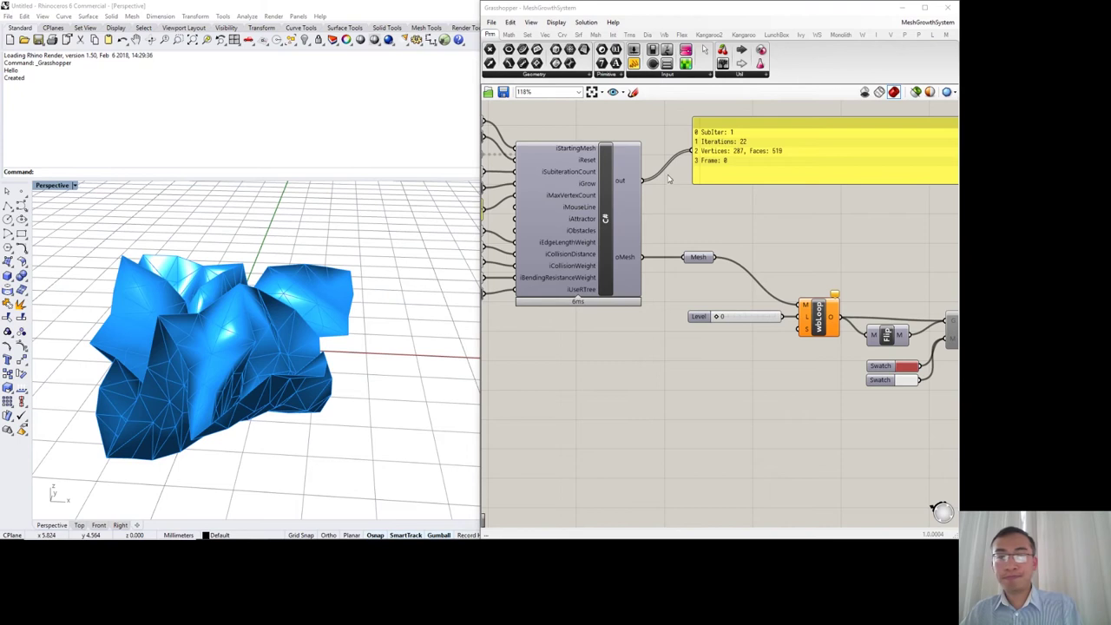
{"action": "right_click_drag", "start_coordinate": [575, 226], "coordinate": [725, 242]}
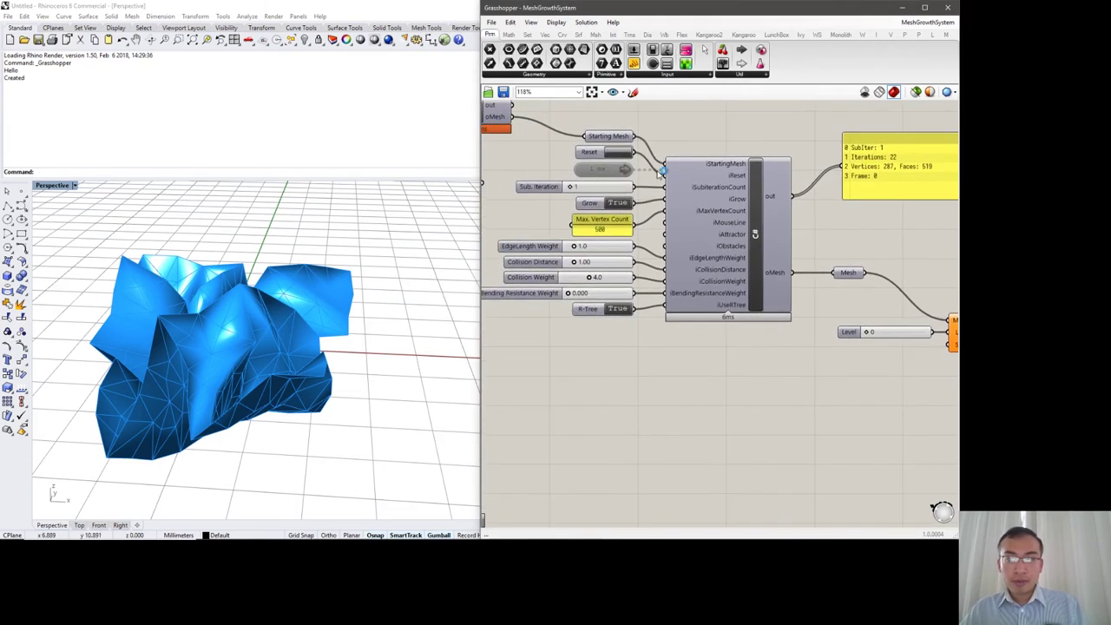
{"action": "left_click", "coordinate": [616, 153]}
{"action": "mouse_move", "coordinate": [258, 297]}
{"action": "right_mouse_down"}
{"action": "mouse_move", "coordinate": [233, 346]}
{"action": "mouse_move", "coordinate": [265, 305]}
{"action": "right_mouse_up"}
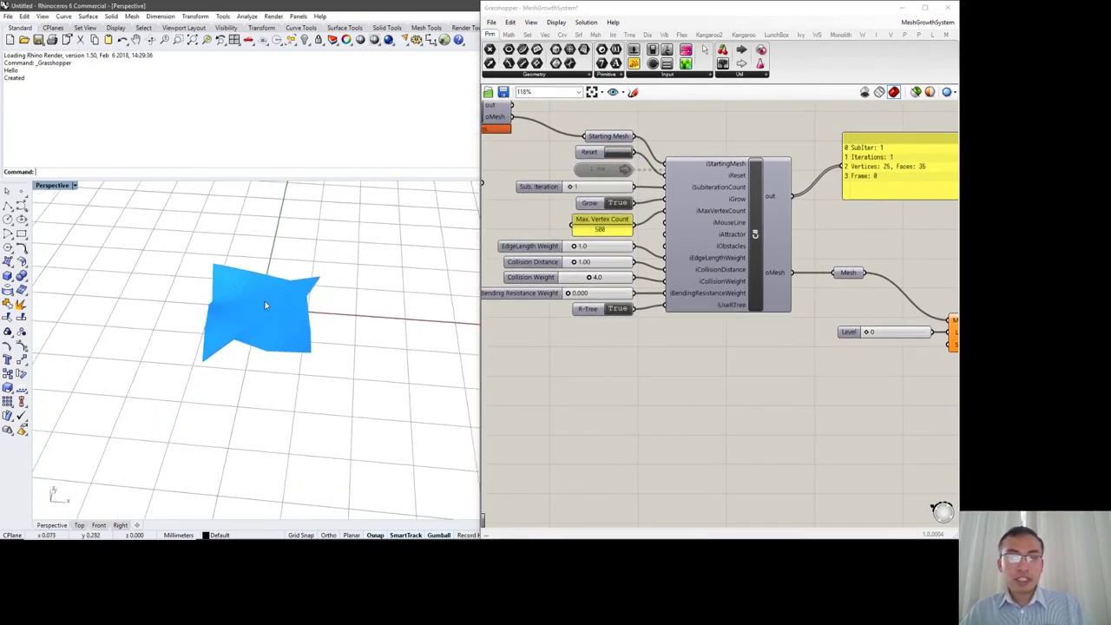
{"action": "scroll", "coordinate": [278, 308], "scroll_direction": "up", "scroll_amount": 4}
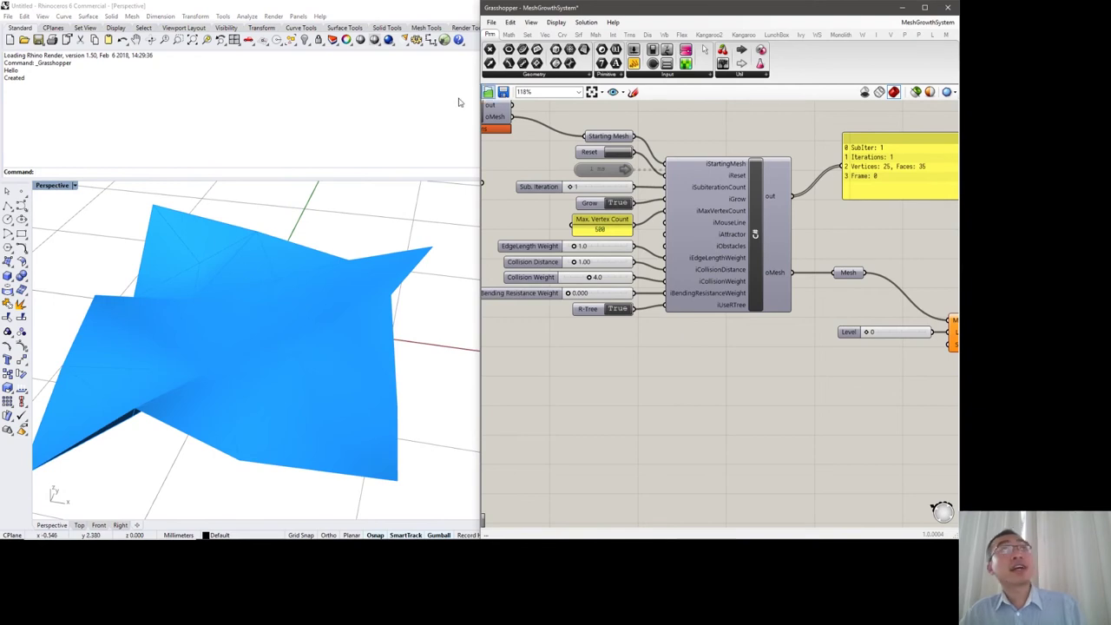
- Make the document's normal preview colour more transparent with an alpha of 174, and hide the Perspective viewport's grid
{"action": "right_click_drag", "start_coordinate": [652, 320], "coordinate": [469, 298]}
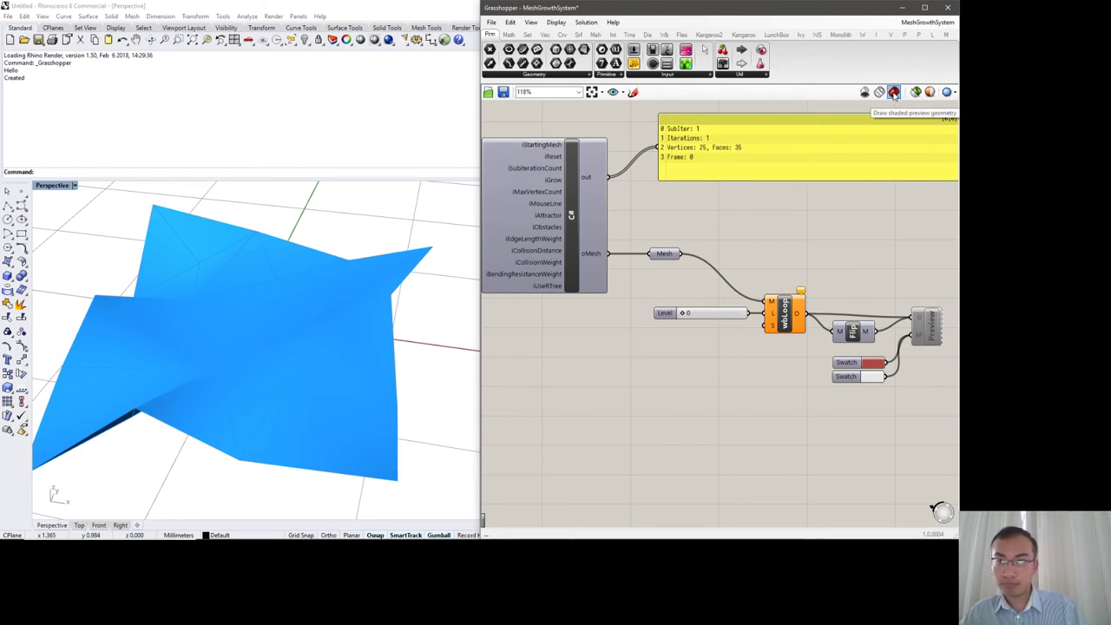
{"action": "left_click", "coordinate": [930, 92]}
{"action": "left_click_drag", "start_coordinate": [828, 213], "coordinate": [805, 212]}
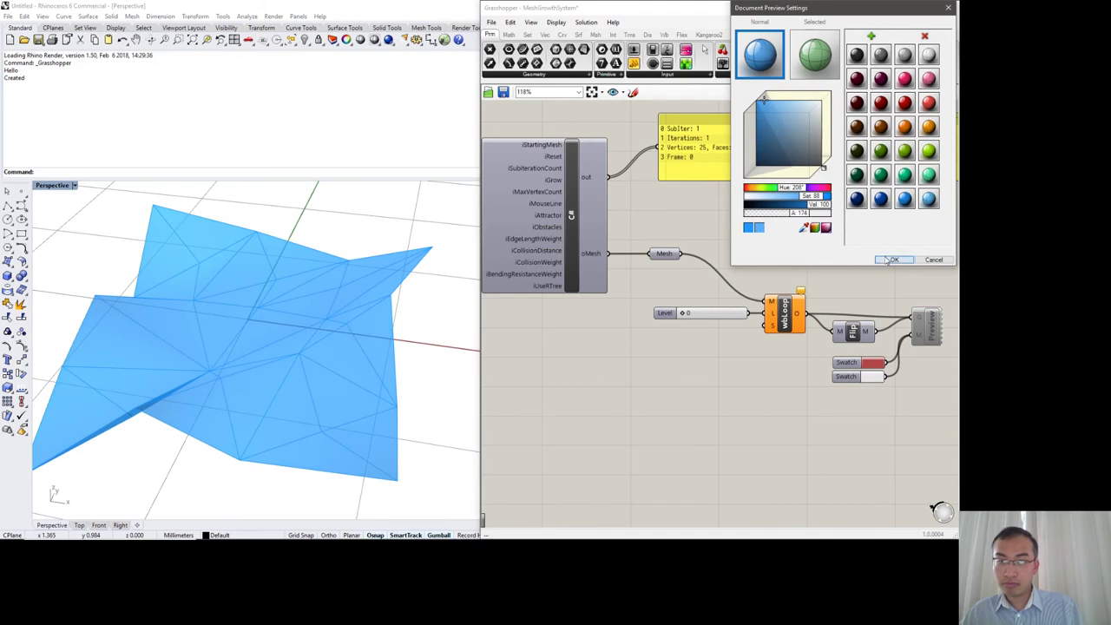
{"action": "left_click", "coordinate": [892, 260]}
{"action": "right_click_drag", "start_coordinate": [347, 260], "coordinate": [203, 256]}
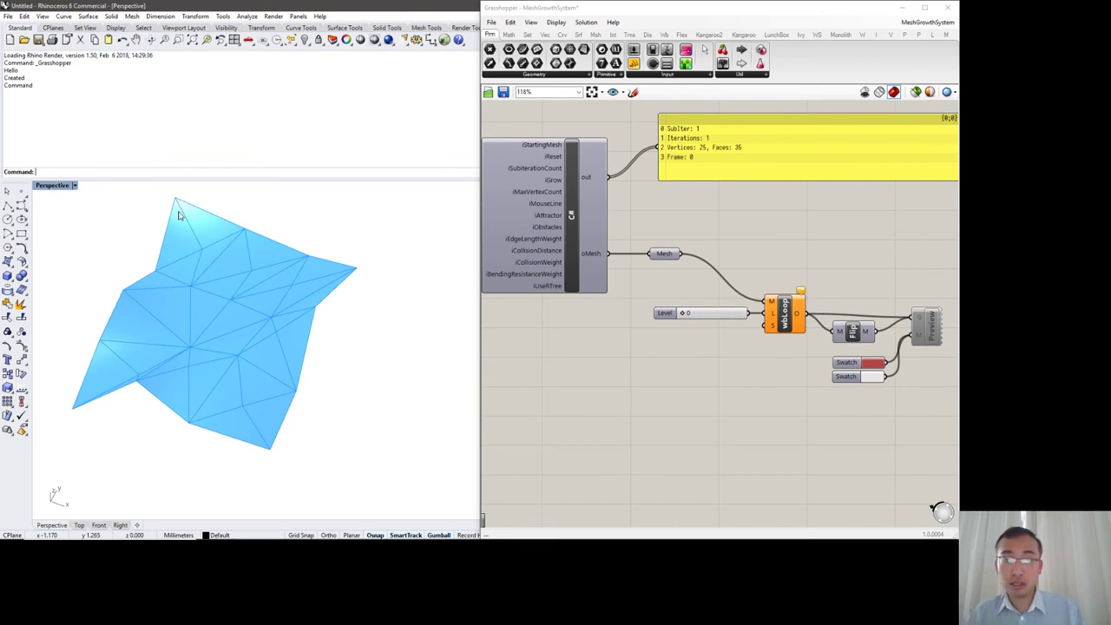
{"action": "right_click_drag", "start_coordinate": [181, 248], "coordinate": [197, 271]}
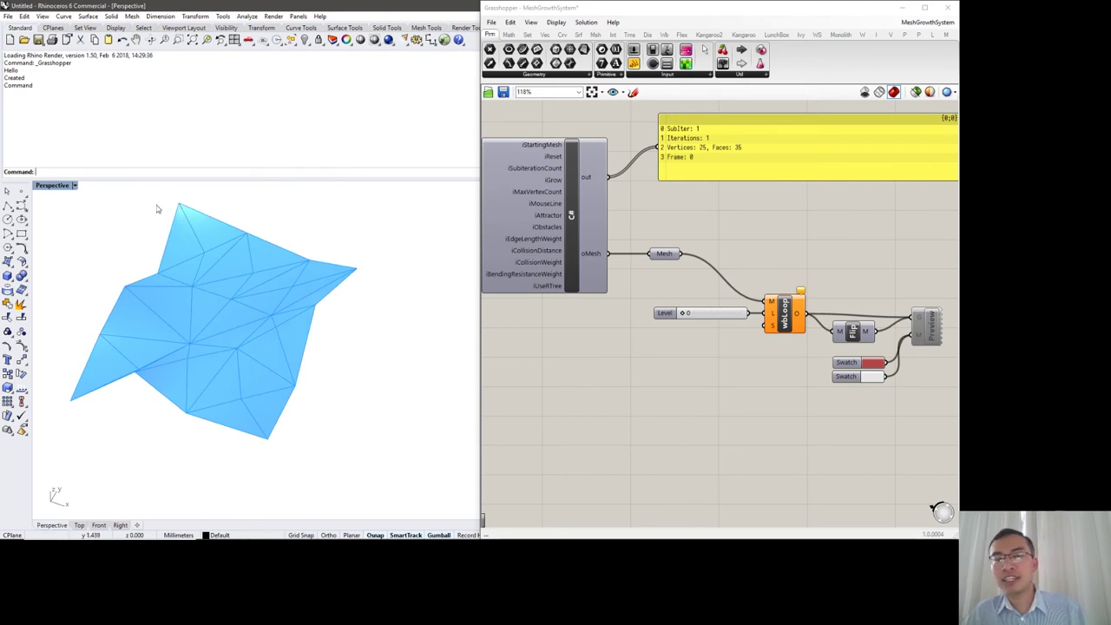
{"action": "right_click_drag", "start_coordinate": [208, 220], "coordinate": [250, 249]}
- Reset the growth simulation again and examine the triangles of the small mesh up close
{"action": "right_click_drag", "start_coordinate": [748, 294], "coordinate": [946, 338]}
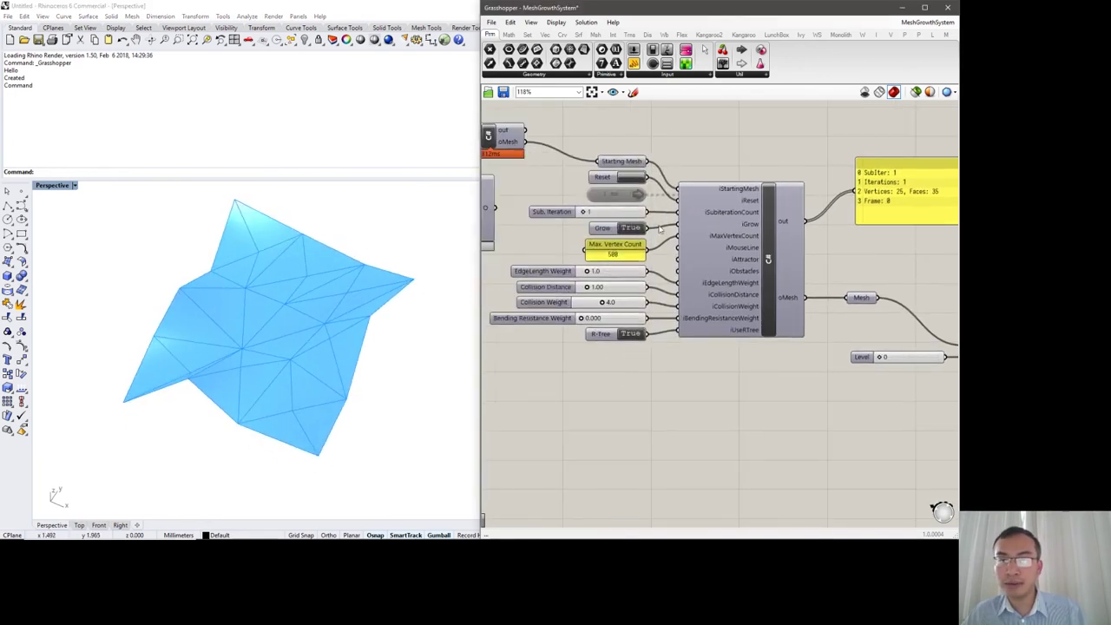
{"action": "left_click", "coordinate": [630, 177]}
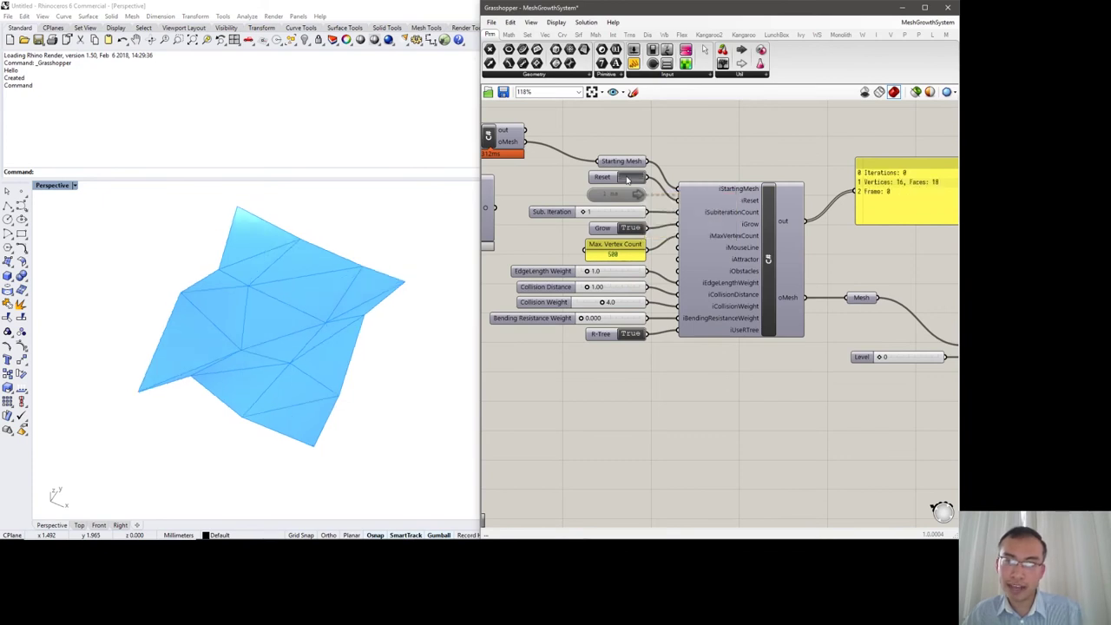
{"action": "right_click_drag", "start_coordinate": [314, 246], "coordinate": [307, 253]}
{"action": "scroll", "coordinate": [249, 227], "scroll_direction": "up", "scroll_amount": 2}
{"action": "right_click_drag", "start_coordinate": [250, 226], "coordinate": [242, 221]}
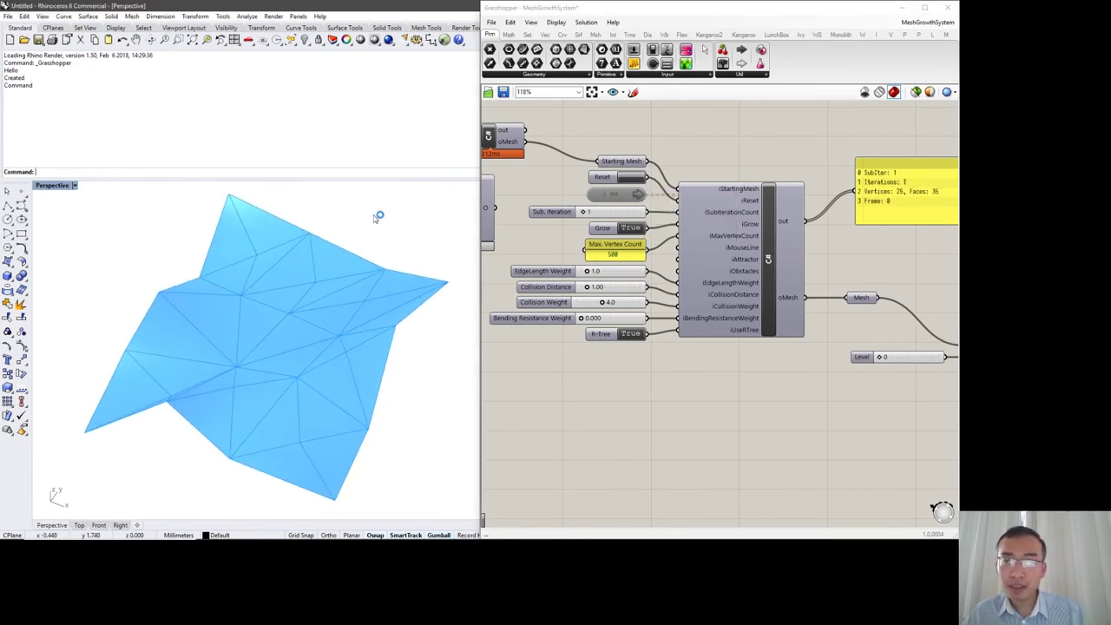
- Set the timer interval to 100 ms, reset the simulation and enable the timer so the mesh grows
{"action": "right_click", "coordinate": [622, 196]}
{"action": "mouse_move", "coordinate": [664, 237]}
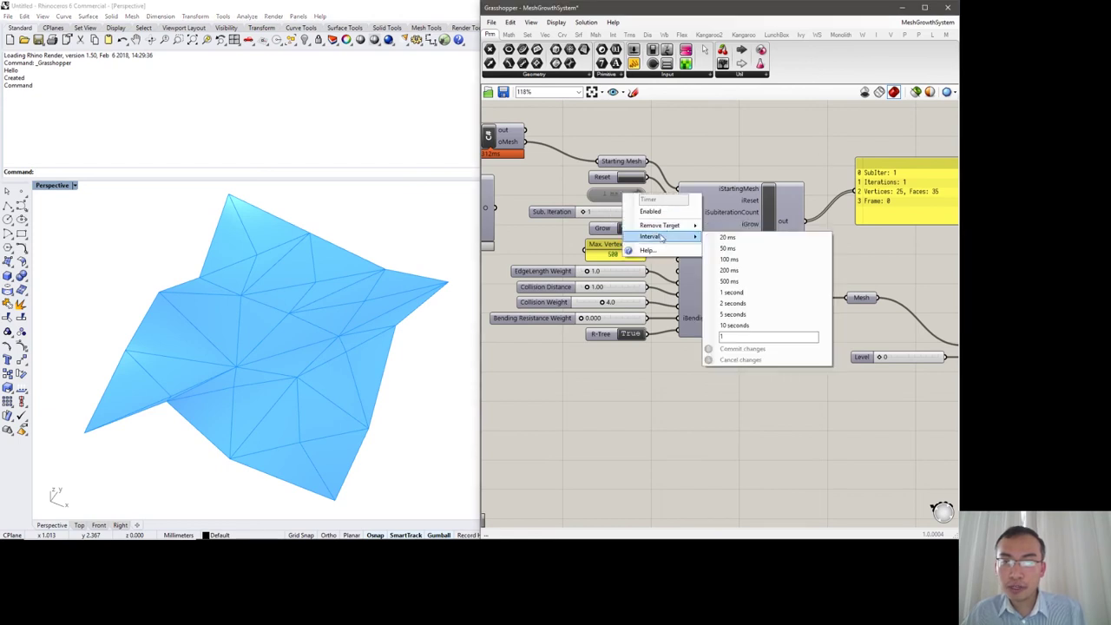
{"action": "left_click", "coordinate": [737, 257]}
{"action": "left_click", "coordinate": [631, 180]}
{"action": "double_click", "coordinate": [620, 196]}
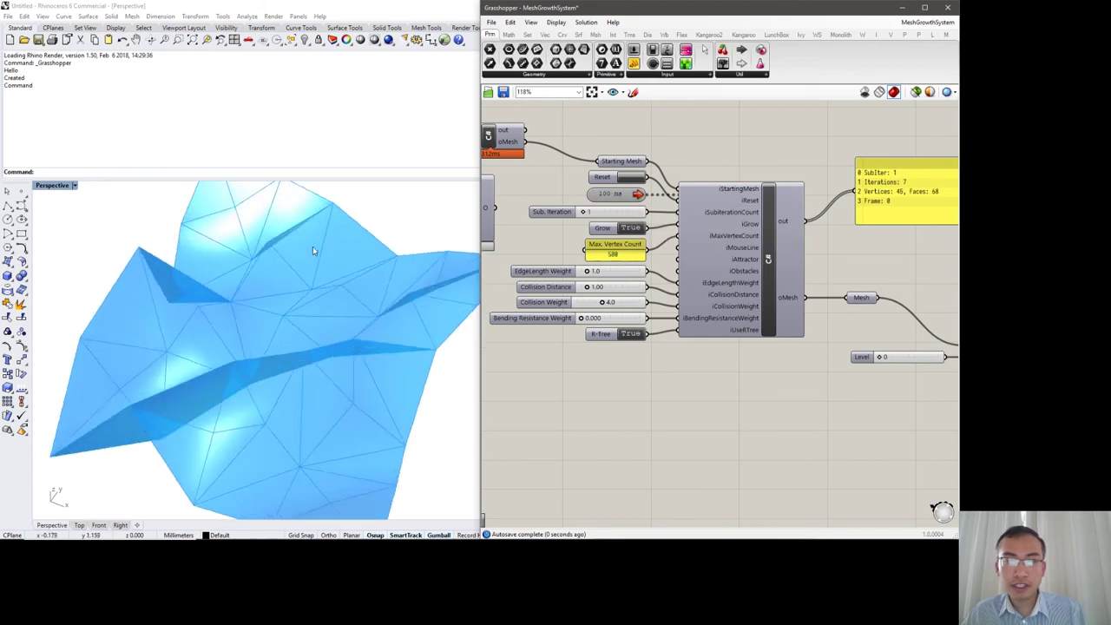
- Slow the timer interval to 200 ms and restart the growth from the starting mesh
{"action": "right_click", "coordinate": [621, 196]}
{"action": "mouse_move", "coordinate": [651, 237]}
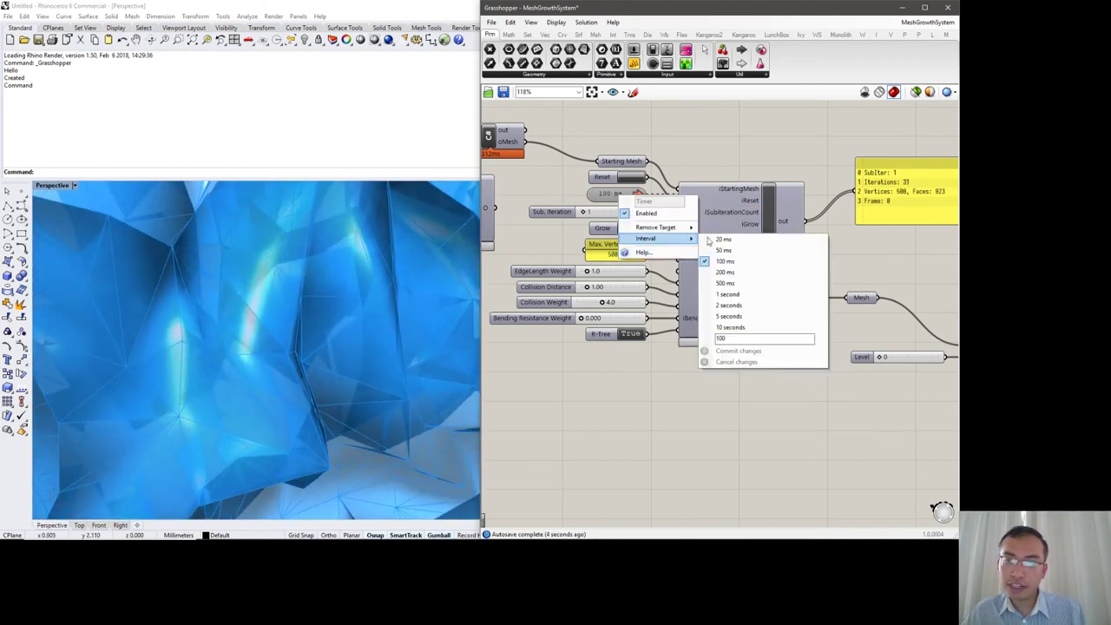
{"action": "left_click", "coordinate": [733, 273]}
{"action": "left_click", "coordinate": [631, 177]}
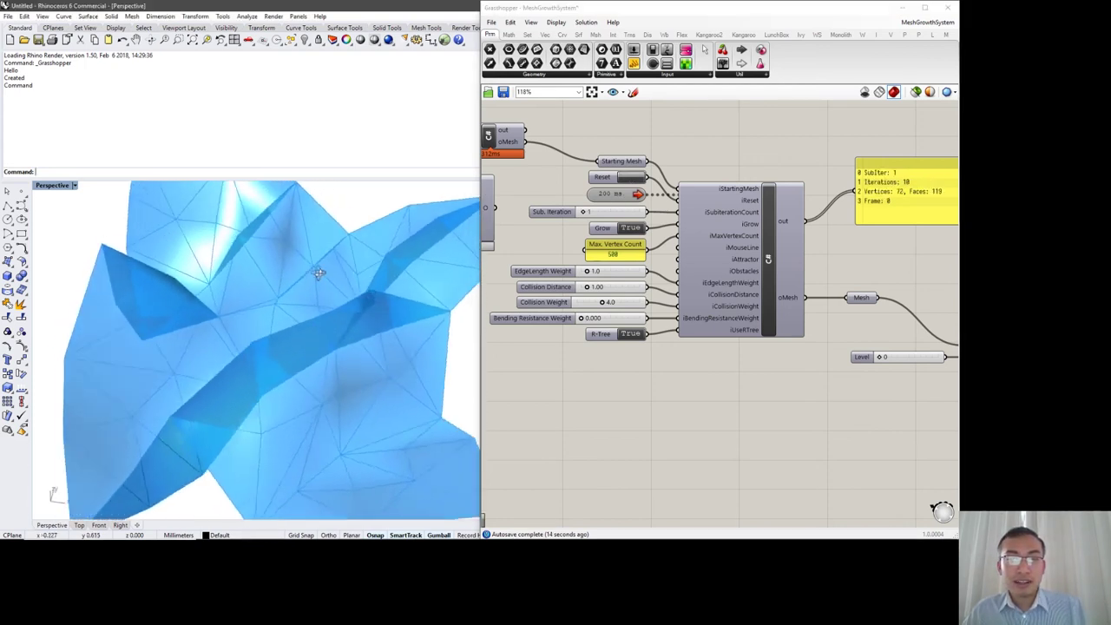
- Disable the timer to halt the growth and examine the folded mesh from several angles
{"action": "left_click", "coordinate": [622, 198]}
{"action": "double_click", "coordinate": [621, 199]}
{"action": "right_click_drag", "start_coordinate": [183, 287], "coordinate": [310, 295]}
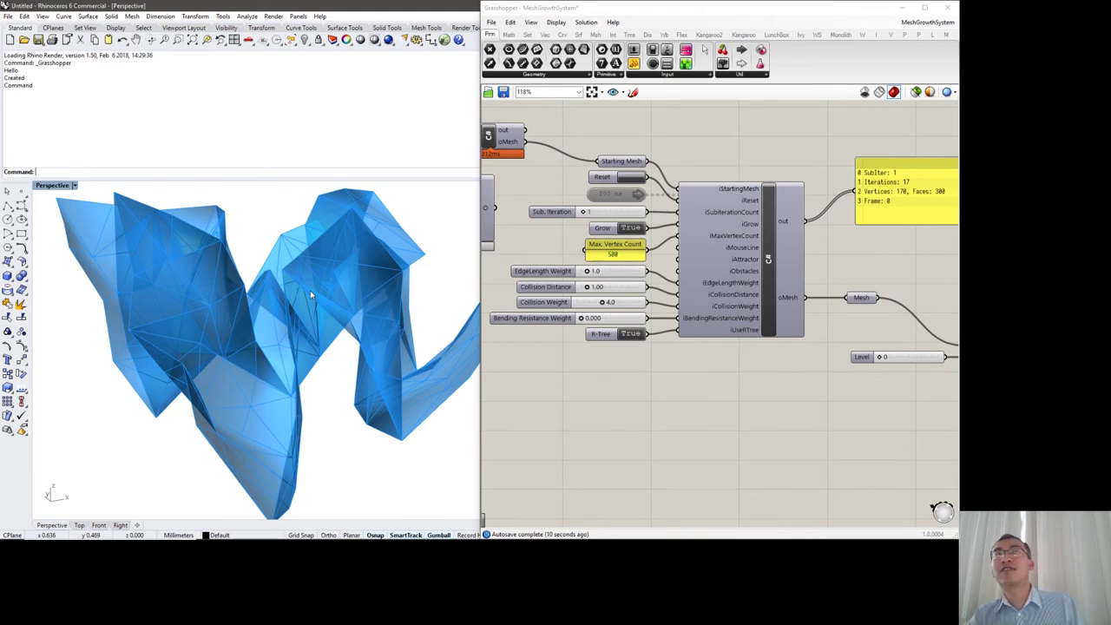
{"action": "right_click_drag", "start_coordinate": [337, 279], "coordinate": [211, 303]}
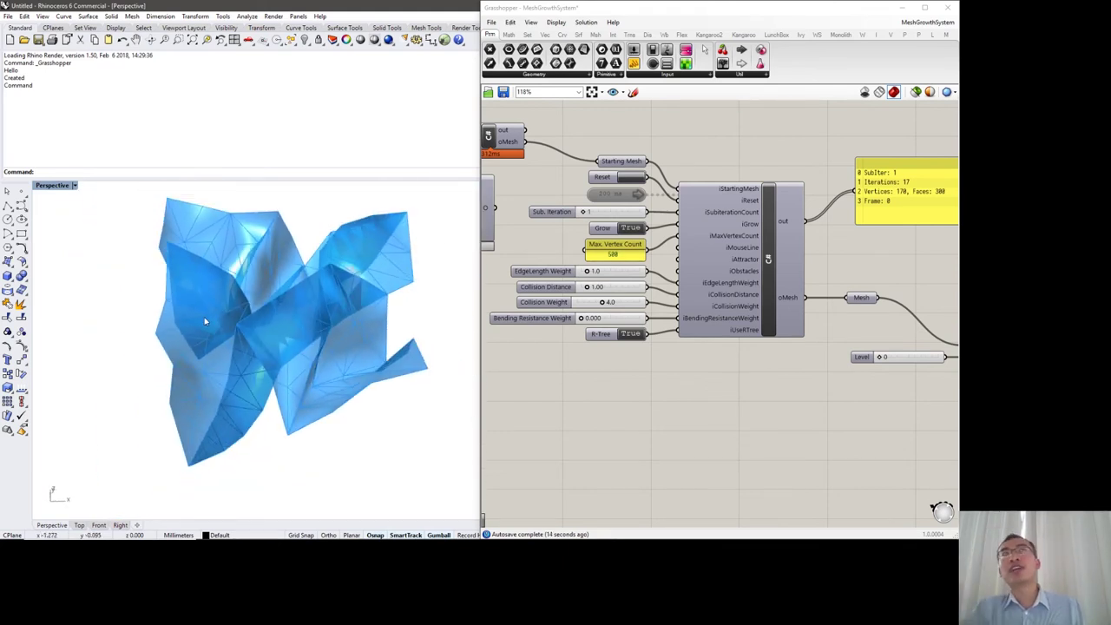
- Reset the simulation and run the growth again with the 200 ms timer, viewing it from above
{"action": "left_click", "coordinate": [624, 178]}
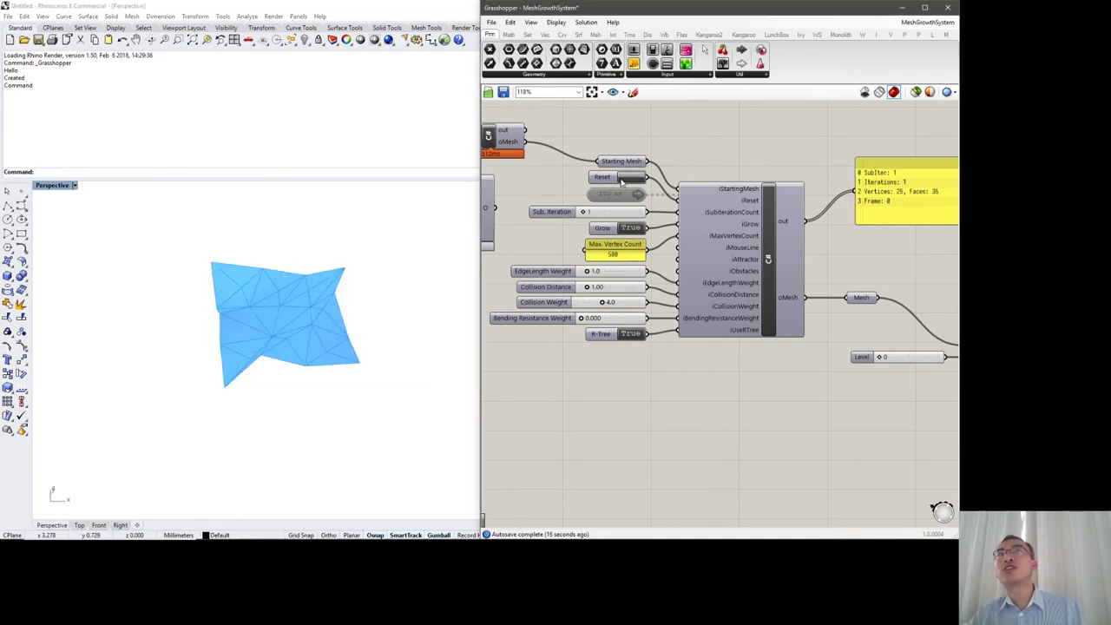
{"action": "right_click_drag", "start_coordinate": [372, 269], "coordinate": [318, 243]}
{"action": "right_click_drag", "start_coordinate": [347, 305], "coordinate": [295, 308]}
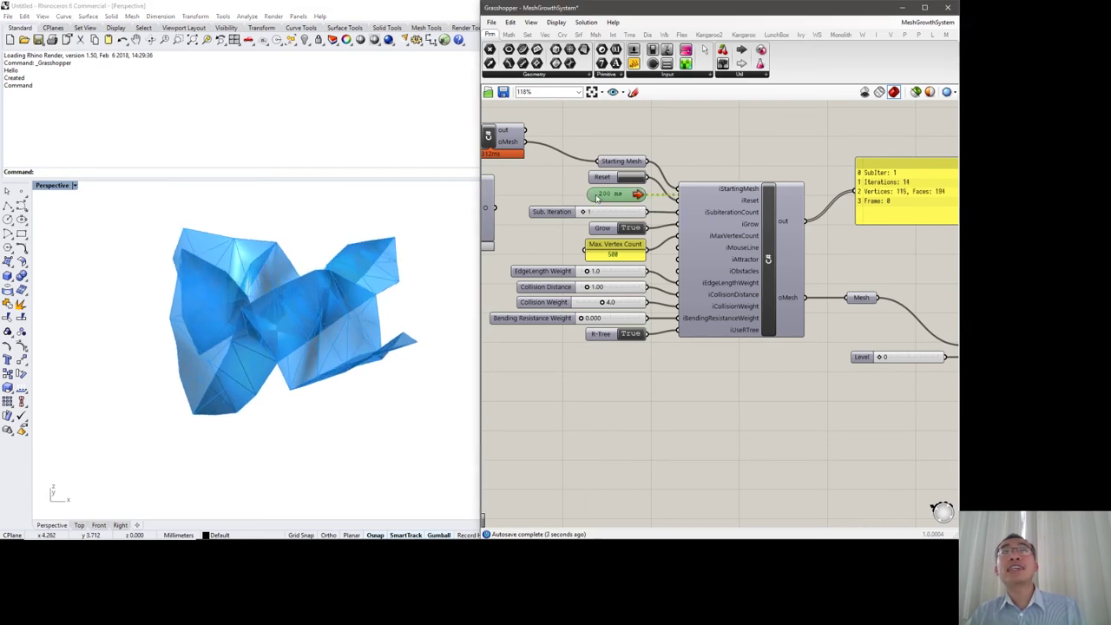
{"action": "scroll", "coordinate": [219, 303], "scroll_direction": "up", "scroll_amount": 5}
{"action": "right_click_drag", "start_coordinate": [219, 304], "coordinate": [105, 266]}
- Reset the growth and examine the interior vertices and edges of the small mesh at close range
{"action": "left_click", "coordinate": [631, 177]}
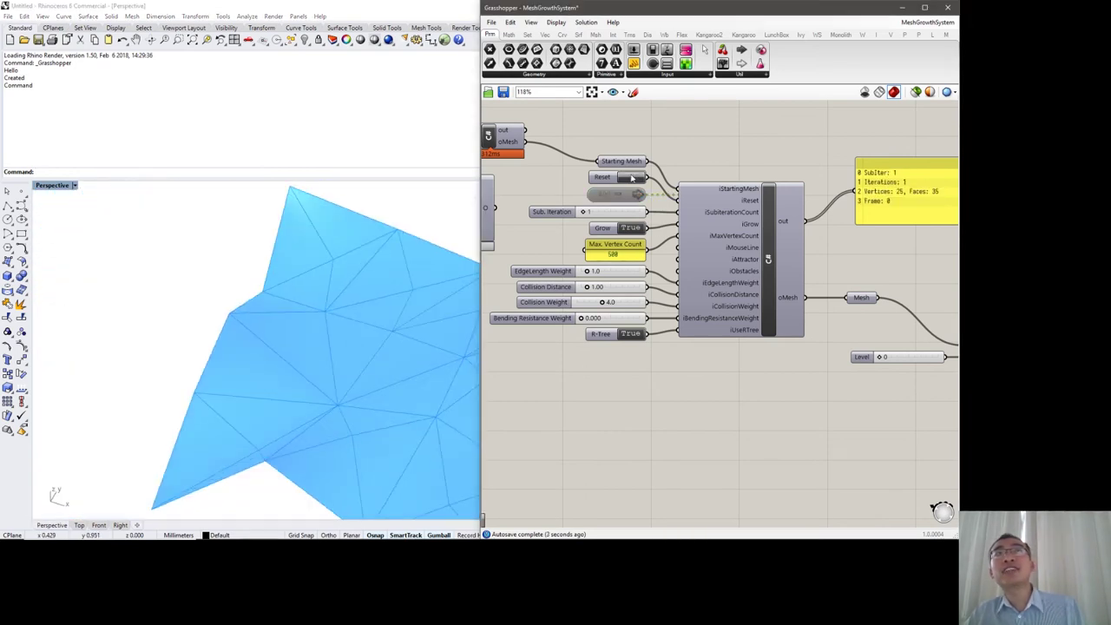
{"action": "scroll", "coordinate": [267, 345], "scroll_direction": "up", "scroll_amount": 5}
{"action": "right_click_drag", "start_coordinate": [275, 359], "coordinate": [241, 261]}
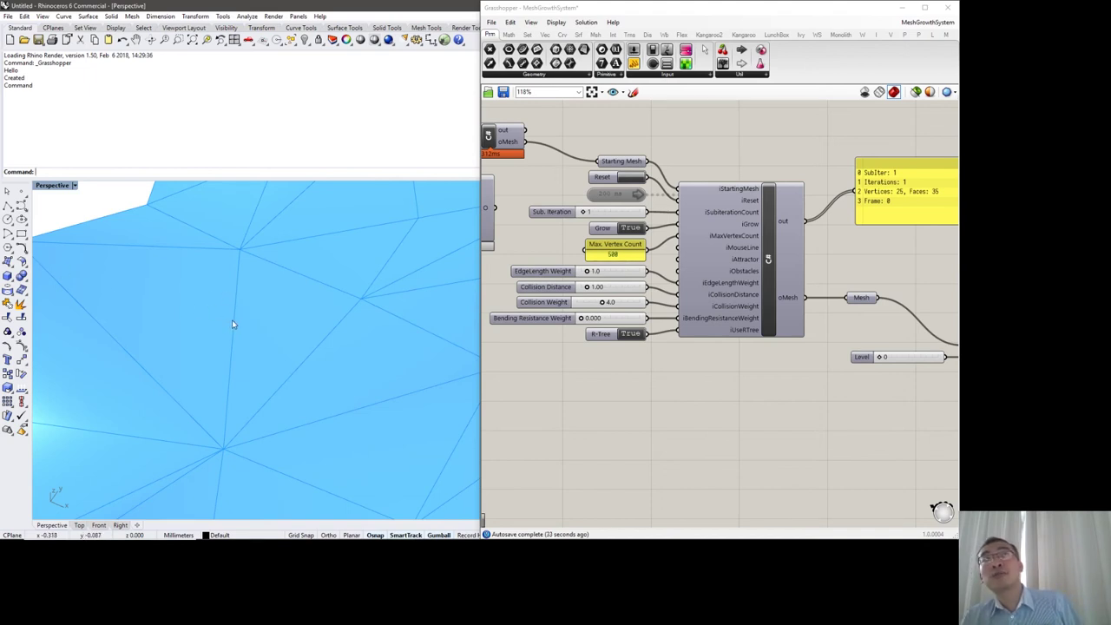
{"action": "right_click_drag", "start_coordinate": [351, 301], "coordinate": [275, 317]}
{"action": "scroll", "coordinate": [241, 306], "scroll_direction": "down", "scroll_amount": 2}
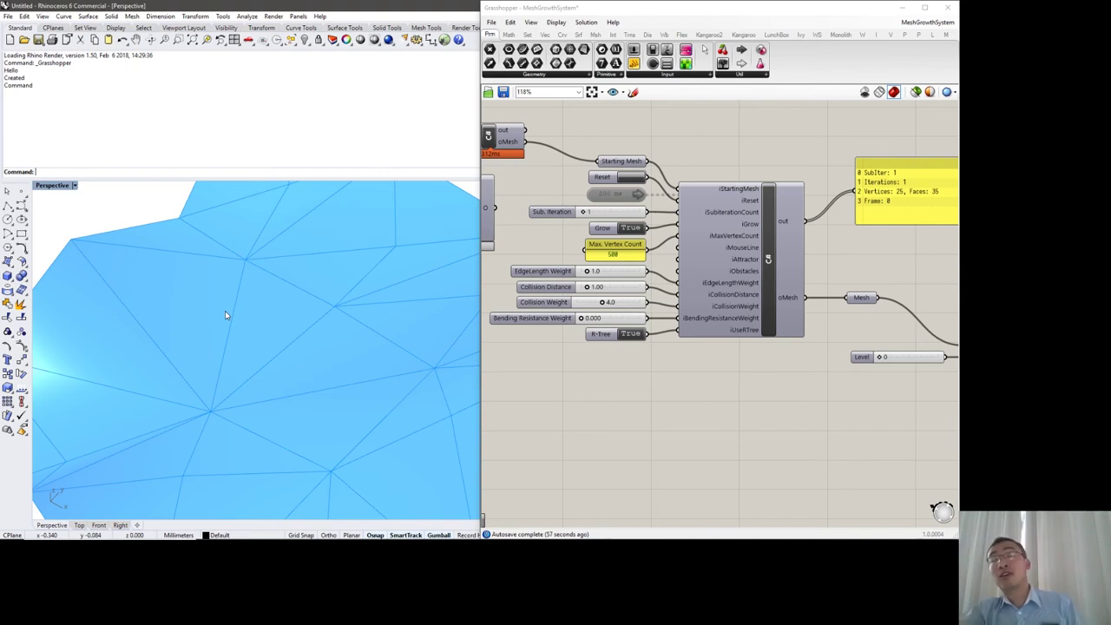
- Reset the simulation, let the mesh grow with the timer enabled, and stop the timer once the mesh is heavily folded
{"action": "left_click", "coordinate": [627, 187]}
{"action": "right_click_drag", "start_coordinate": [400, 295], "coordinate": [451, 269]}
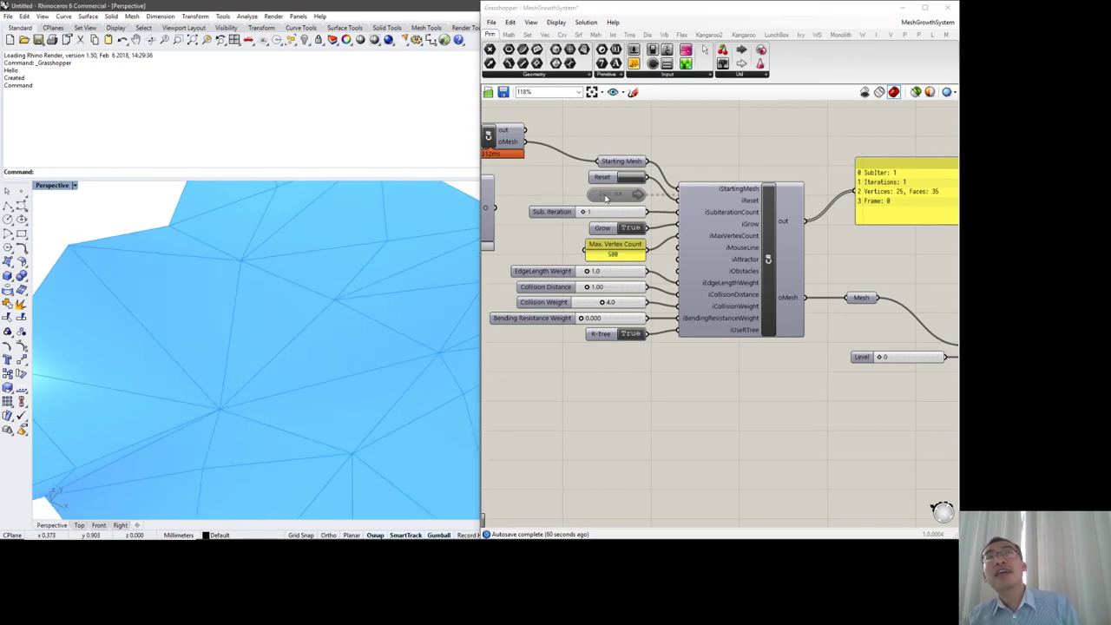
{"action": "double_click", "coordinate": [605, 199]}
{"action": "right_click_drag", "start_coordinate": [228, 264], "coordinate": [253, 277]}
{"action": "scroll", "coordinate": [253, 278], "scroll_direction": "down", "scroll_amount": 10}
{"action": "scroll", "coordinate": [235, 276], "scroll_direction": "up", "scroll_amount": 5}
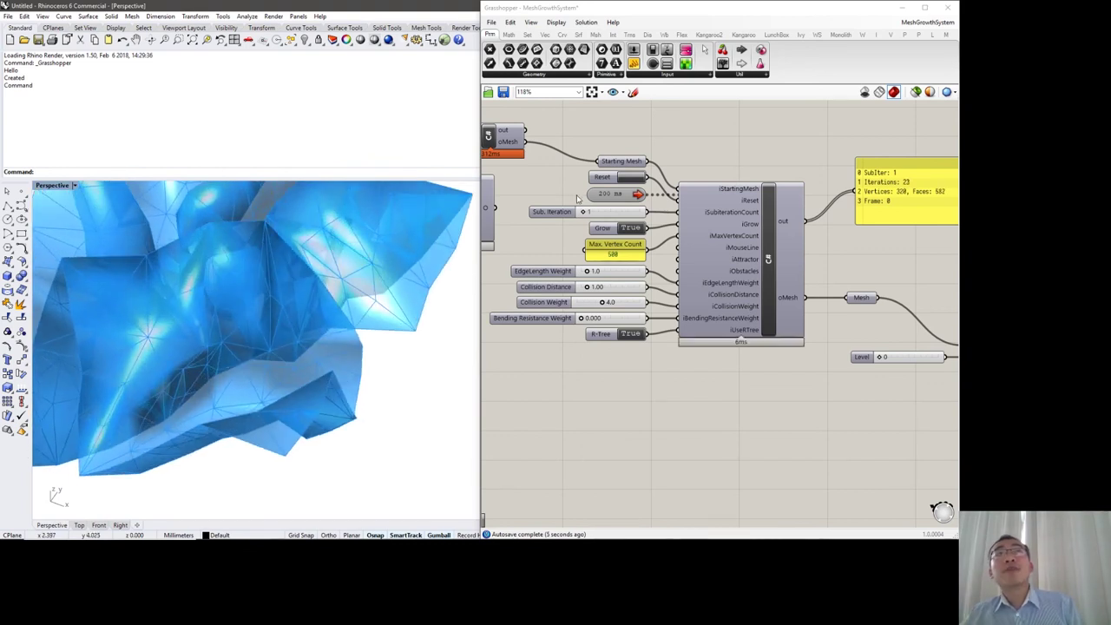
{"action": "double_click", "coordinate": [596, 199]}
{"action": "right_click_drag", "start_coordinate": [86, 323], "coordinate": [436, 322]}
- Examine how the Mesh output feeds the wbLoop subdivision component, and highlight that component's geometry in the viewport
{"action": "right_click_drag", "start_coordinate": [822, 357], "coordinate": [701, 316]}
{"action": "scroll", "coordinate": [703, 314], "scroll_direction": "up", "scroll_amount": 2}
{"action": "right_click_drag", "start_coordinate": [760, 292], "coordinate": [685, 271]}
{"action": "scroll", "coordinate": [684, 256], "scroll_direction": "up", "scroll_amount": 2}
{"action": "left_click_drag", "start_coordinate": [647, 233], "coordinate": [773, 296]}
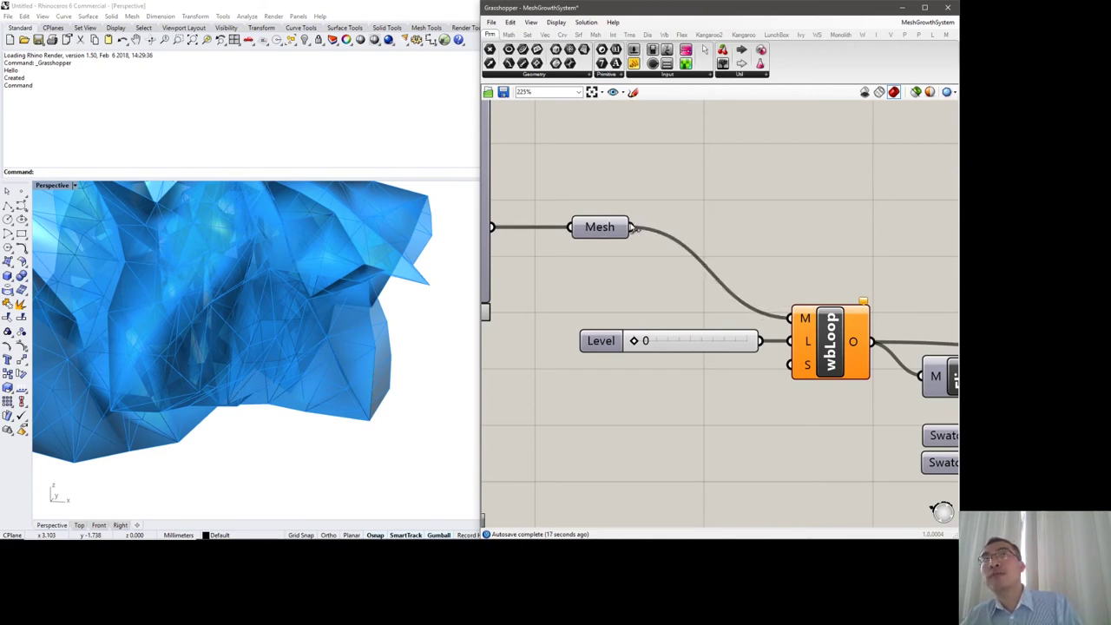
{"action": "left_click", "coordinate": [795, 337]}
{"action": "left_click", "coordinate": [789, 269]}
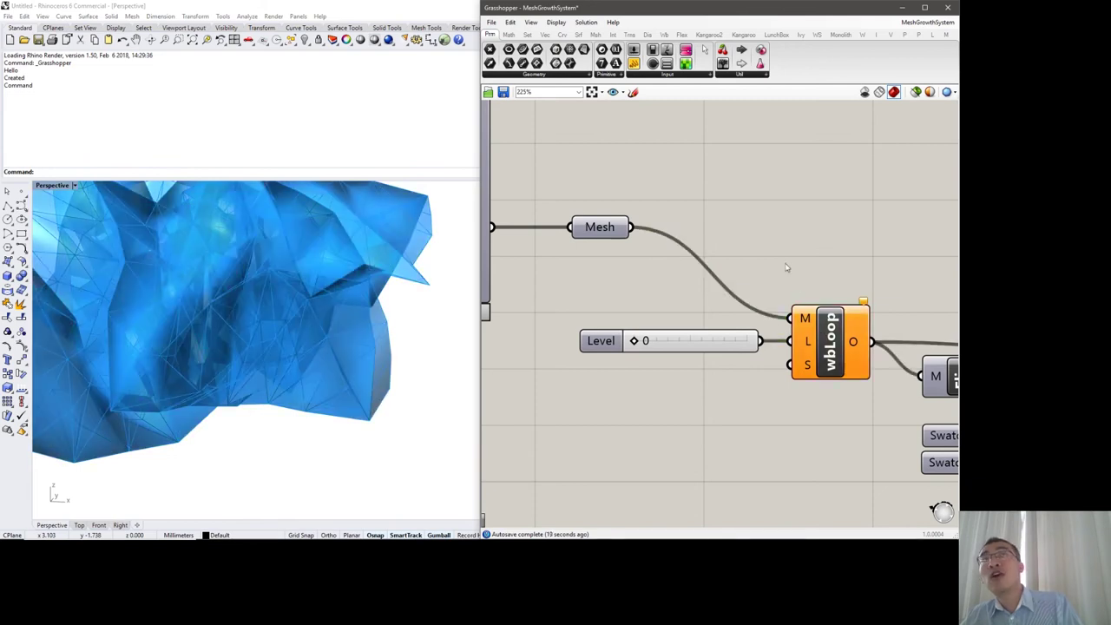
{"action": "right_click_drag", "start_coordinate": [676, 234], "coordinate": [644, 252]}
{"action": "right_click_drag", "start_coordinate": [245, 251], "coordinate": [243, 287]}
{"action": "scroll", "coordinate": [243, 287], "scroll_direction": "down", "scroll_amount": 3}
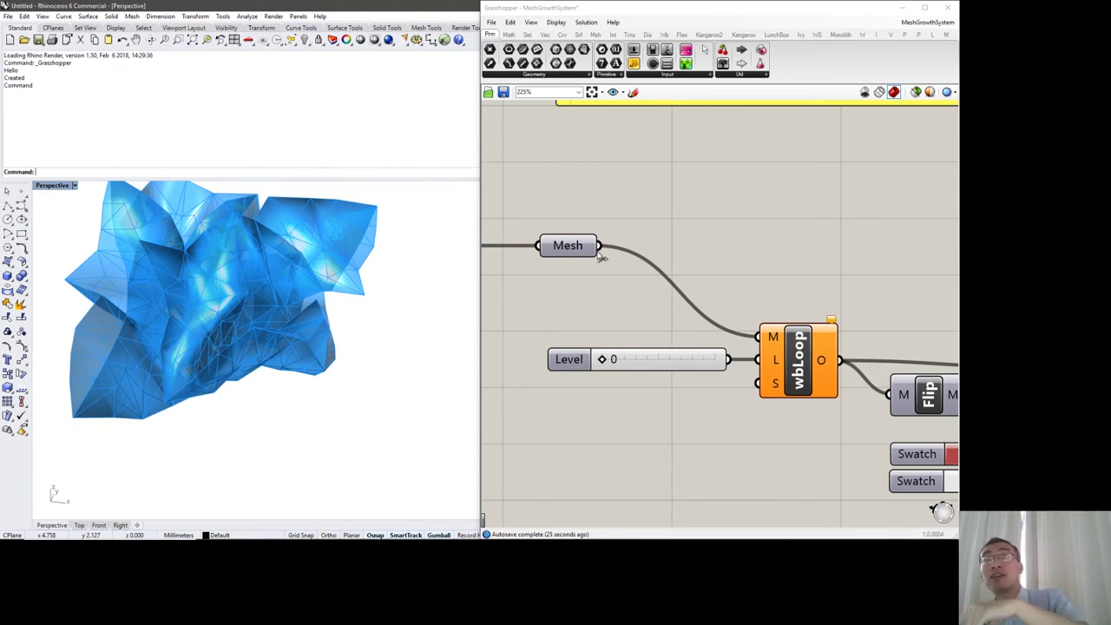
{"action": "scroll", "coordinate": [637, 358], "scroll_direction": "up", "scroll_amount": 2}
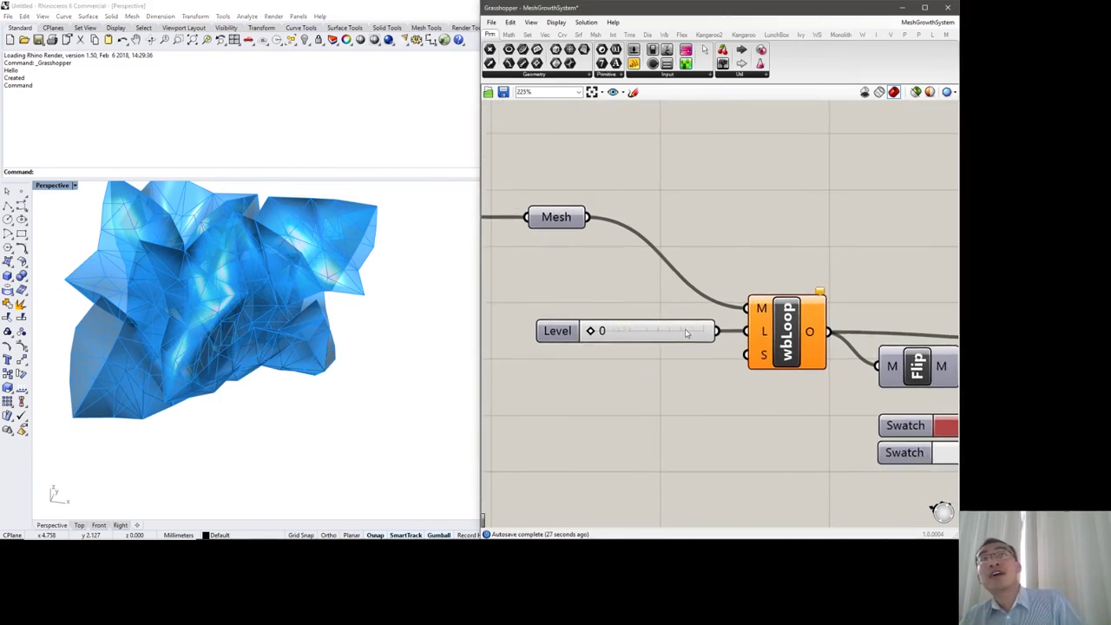
{"action": "left_click", "coordinate": [807, 329]}
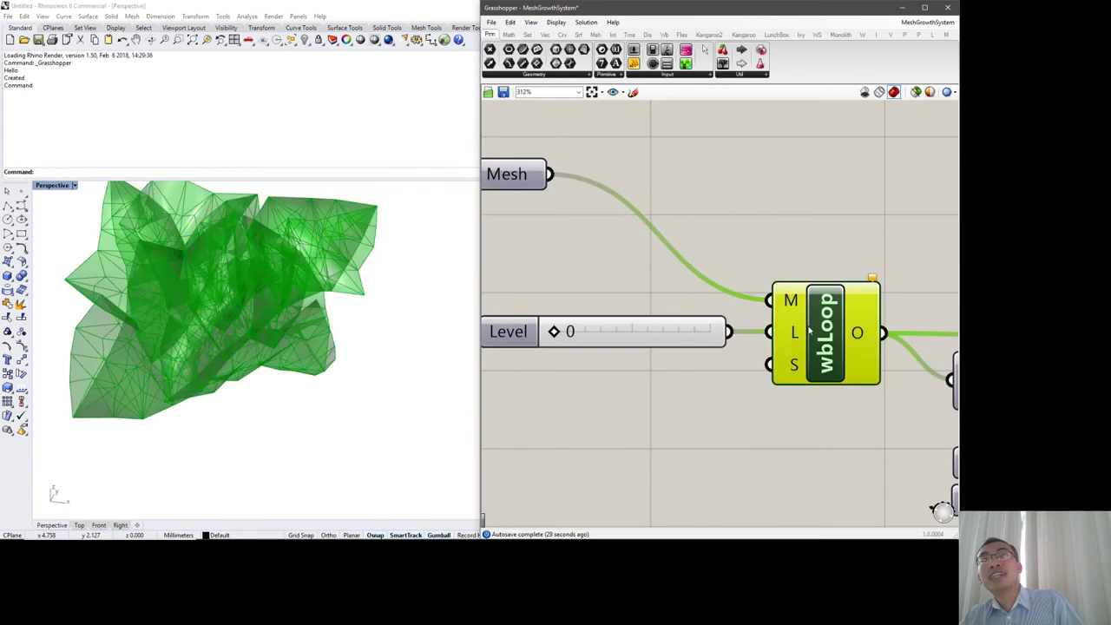
- Try to set the Level slider of the wbLoop subdivision to 2
{"action": "double_click", "coordinate": [631, 329]}
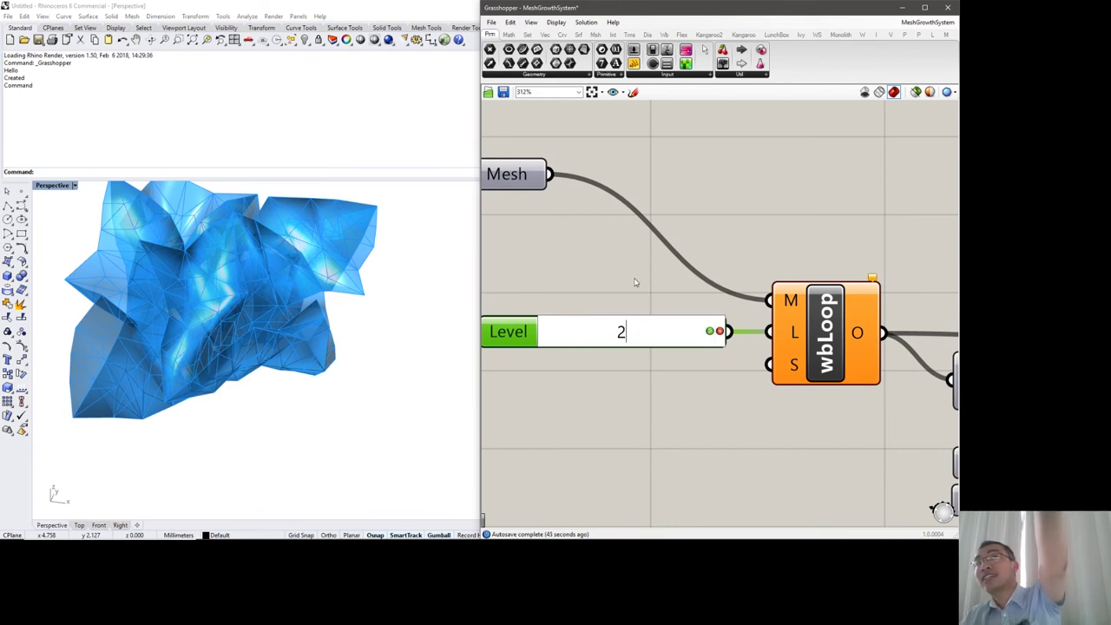
{"action": "right_click_drag", "start_coordinate": [639, 289], "coordinate": [690, 310]}
{"action": "scroll", "coordinate": [783, 339], "scroll_direction": "down", "scroll_amount": 3}
{"action": "right_click_drag", "start_coordinate": [635, 252], "coordinate": [667, 254]}
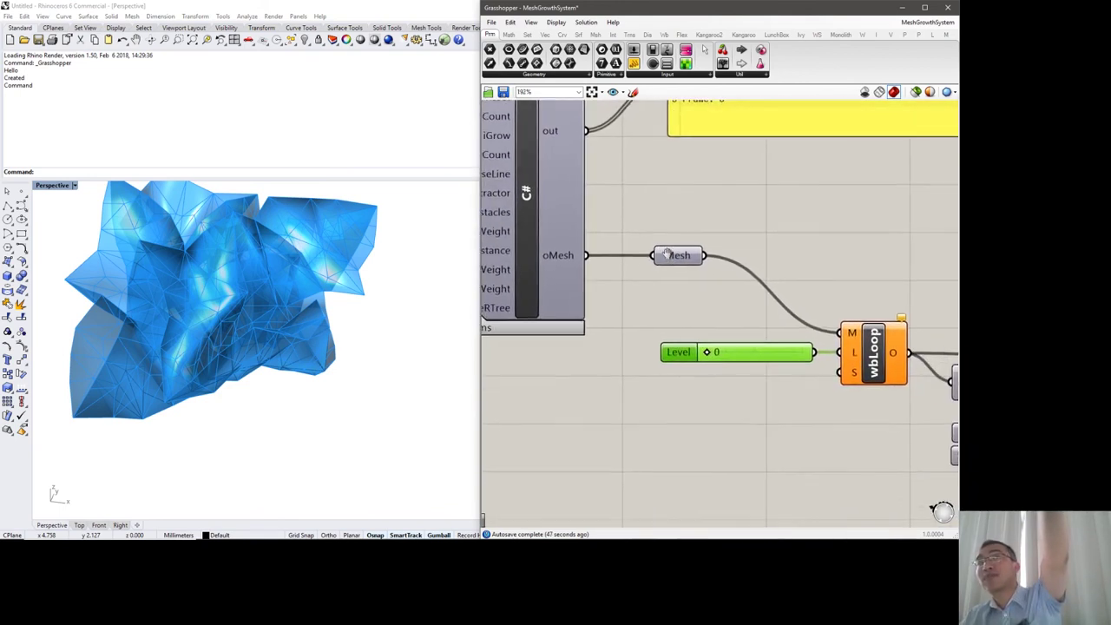
{"action": "right_click_drag", "start_coordinate": [740, 300], "coordinate": [649, 259]}
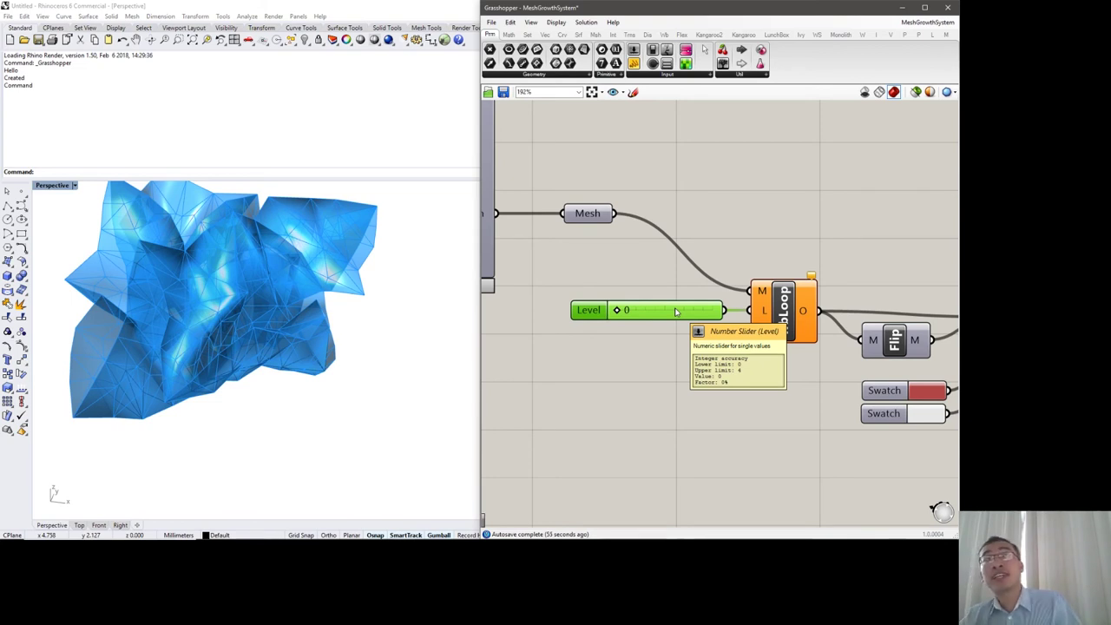
{"action": "scroll", "coordinate": [129, 273], "scroll_direction": "up", "scroll_amount": 5}
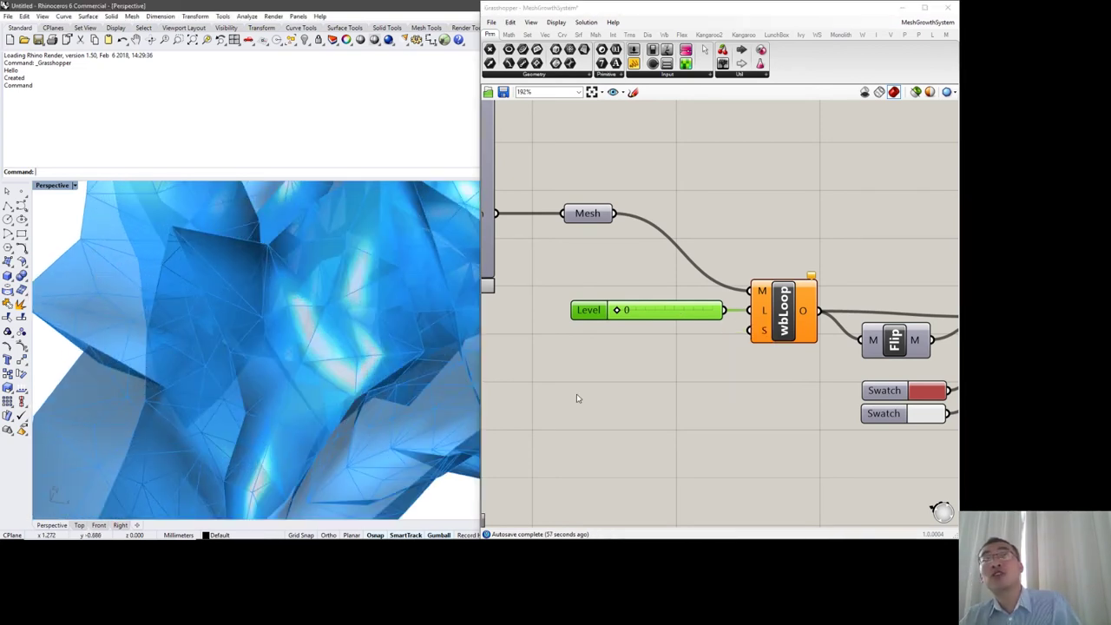
- Set the Level slider of the wbLoop subdivision to 2, inspect the smoothed mesh and enlarge the viewport area
{"action": "scroll", "coordinate": [552, 367], "scroll_direction": "up", "scroll_amount": 4}
{"action": "double_click", "coordinate": [643, 297]}
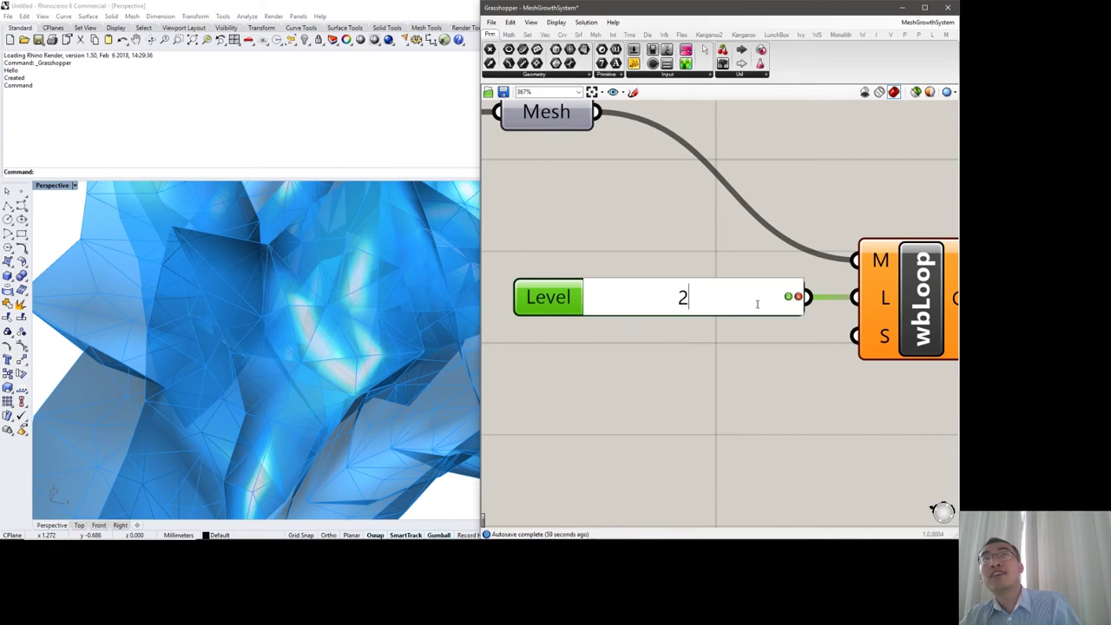
{"action": "left_click", "coordinate": [790, 303]}
{"action": "right_click_drag", "start_coordinate": [270, 339], "coordinate": [199, 347]}
{"action": "right_click_drag", "start_coordinate": [631, 340], "coordinate": [631, 340]}
{"action": "scroll", "coordinate": [630, 340], "scroll_direction": "down", "scroll_amount": 2}
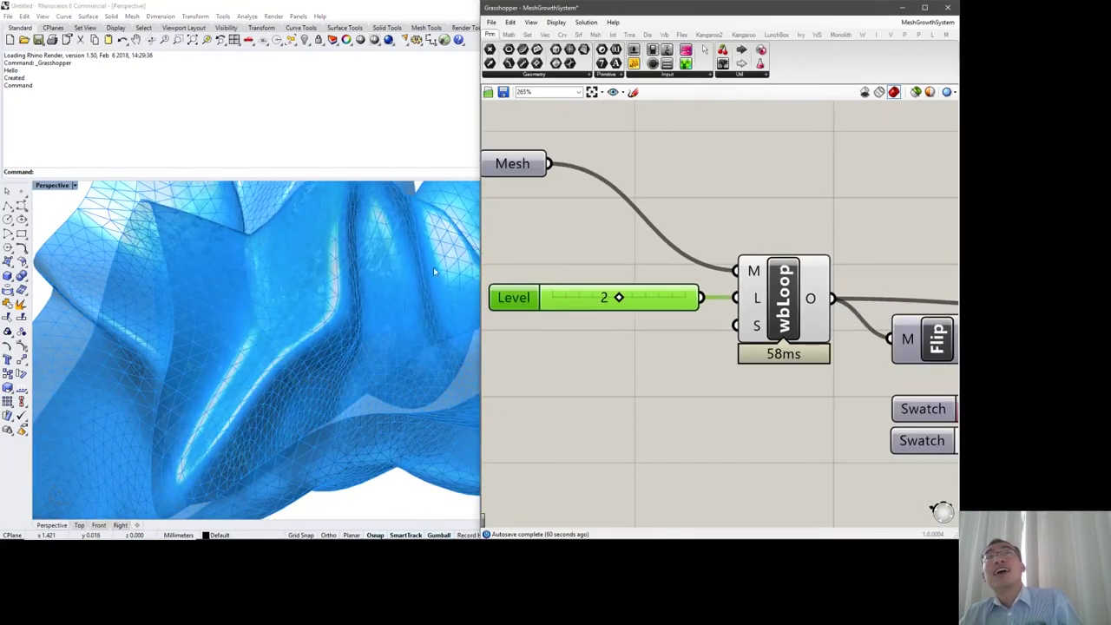
{"action": "right_click_drag", "start_coordinate": [260, 300], "coordinate": [285, 286]}
{"action": "left_click_drag", "start_coordinate": [311, 182], "coordinate": [307, 108]}
- Hide the wbLoop component's own geometry and enable the Preview component that colours the mesh with the two swatches
{"action": "scroll", "coordinate": [621, 251], "scroll_direction": "down", "scroll_amount": 2}
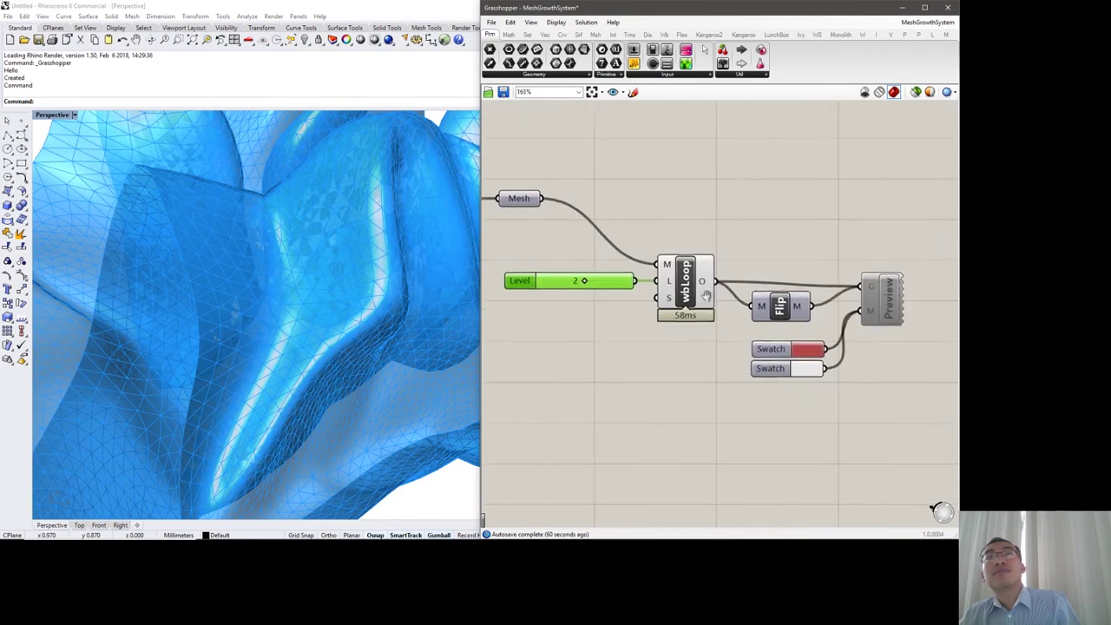
{"action": "left_click", "coordinate": [650, 276]}
{"action": "key", "text": "ctrl+q"}
{"action": "left_click", "coordinate": [843, 303]}
{"action": "key", "text": "ctrl+e"}
{"action": "right_click_drag", "start_coordinate": [850, 305], "coordinate": [854, 314]}
{"action": "left_click", "coordinate": [885, 314]}
{"action": "scroll", "coordinate": [885, 314], "scroll_direction": "up", "scroll_amount": 2}
{"action": "left_click", "coordinate": [789, 297]}
{"action": "left_click_drag", "start_coordinate": [788, 296], "coordinate": [805, 298]}
{"action": "left_click", "coordinate": [815, 361]}
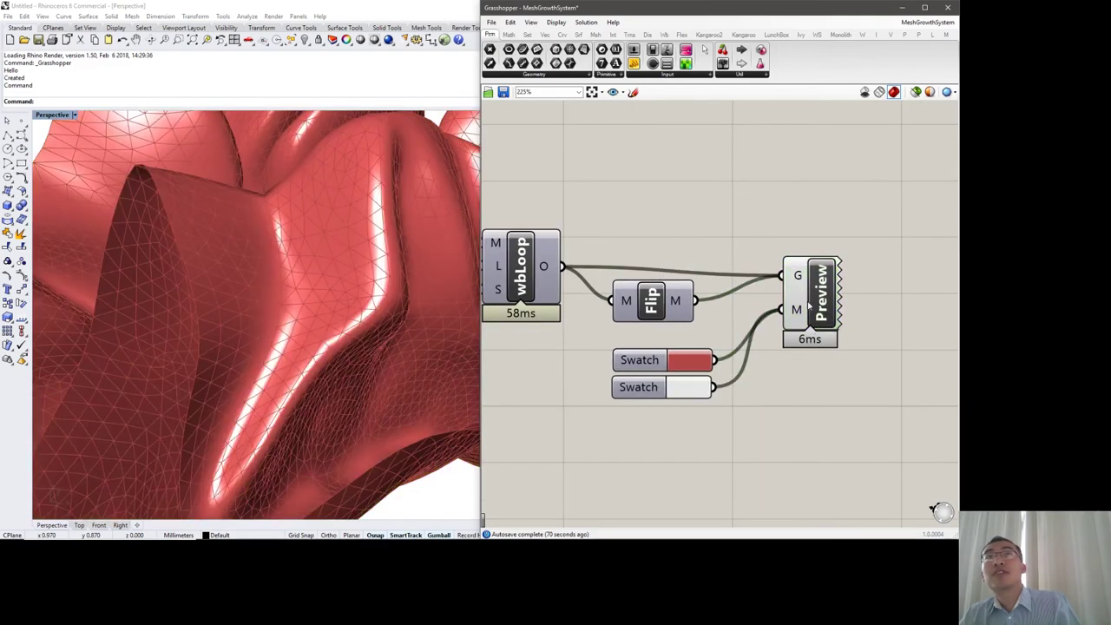
- Check the Render option of the Preview component
{"action": "right_click", "coordinate": [806, 294]}
{"action": "left_click", "coordinate": [811, 218]}
{"action": "left_click_drag", "start_coordinate": [824, 308], "coordinate": [821, 309]}
{"action": "right_click", "coordinate": [823, 299]}
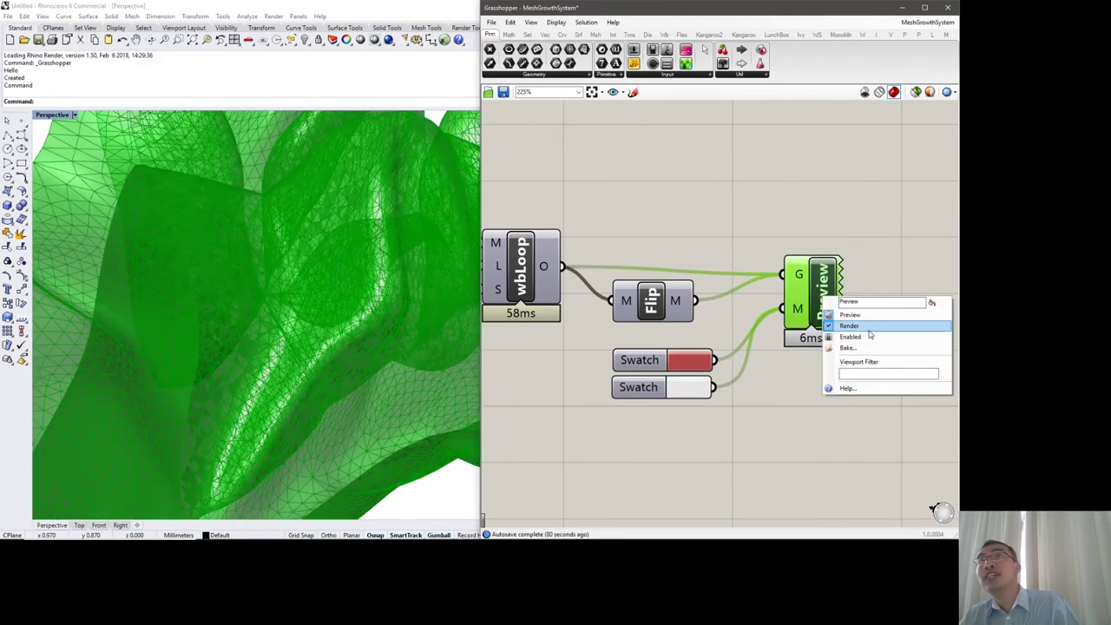
{"action": "left_click", "coordinate": [868, 278]}
{"action": "right_click", "coordinate": [825, 312]}
- Frame the whole mesh in the Perspective viewport and set its display mode to FrameCapture
{"action": "left_click", "coordinate": [205, 179]}
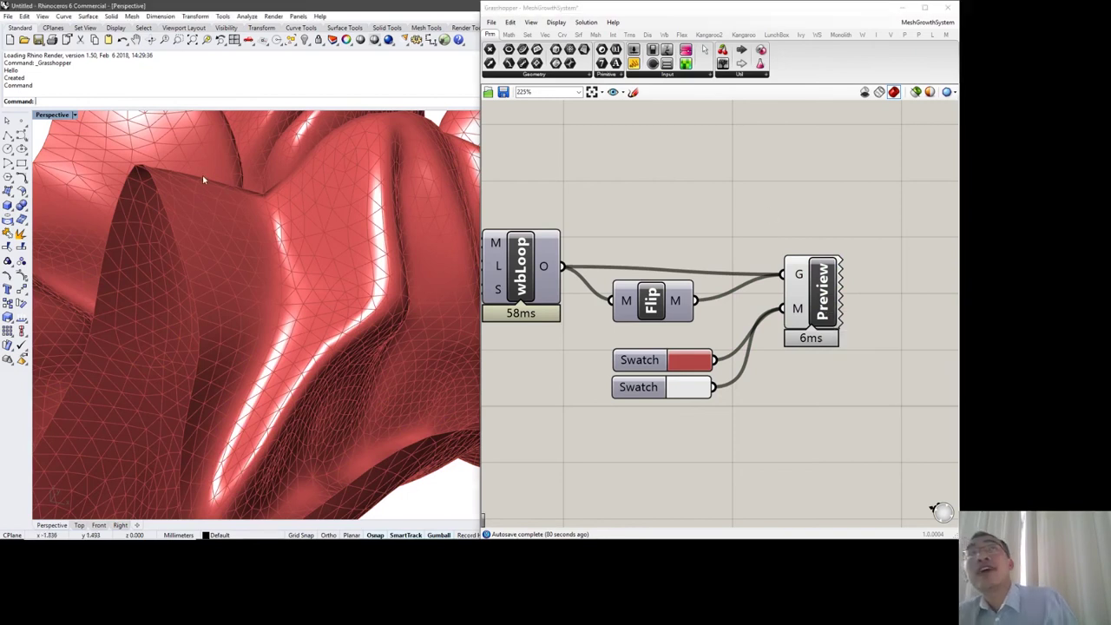
{"action": "scroll", "coordinate": [251, 184], "scroll_direction": "down", "scroll_amount": 8}
{"action": "right_click_drag", "start_coordinate": [248, 182], "coordinate": [206, 271], "text": "shift"}
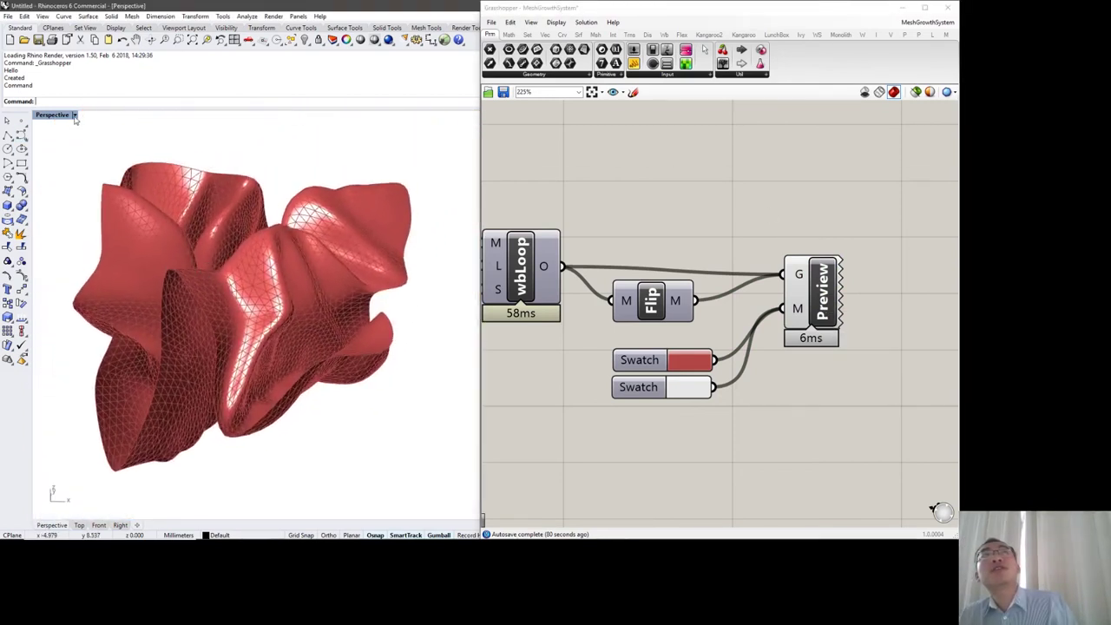
{"action": "left_click", "coordinate": [73, 115]}
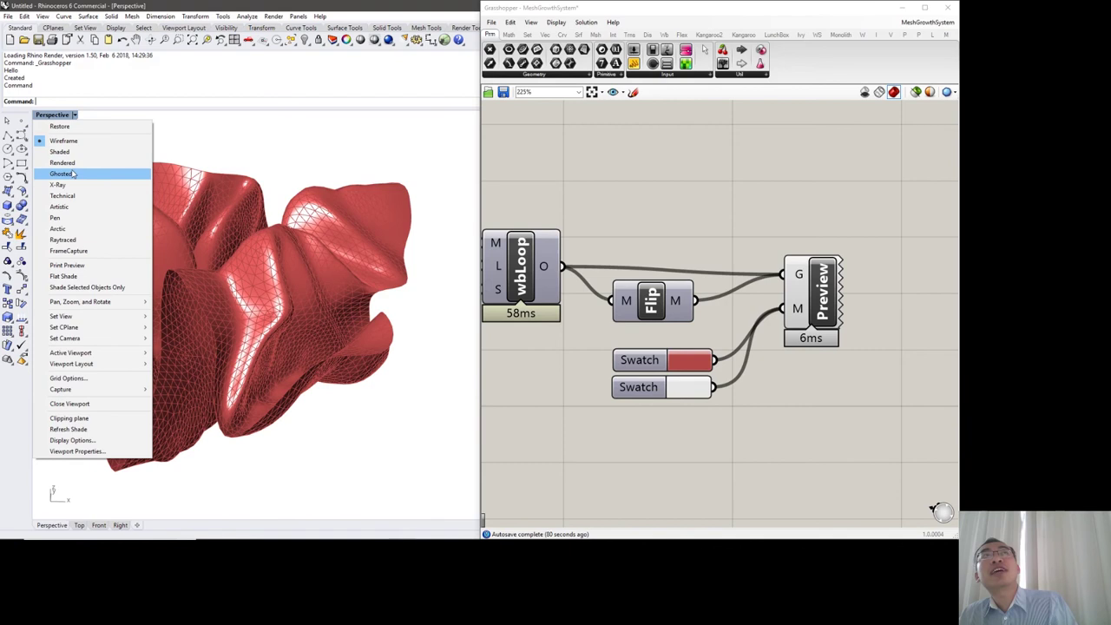
{"action": "left_click", "coordinate": [70, 252]}
- Reset the growth to the starting mesh and start the timer
{"action": "right_click_drag", "start_coordinate": [90, 179], "coordinate": [679, 275]}
{"action": "right_click_drag", "start_coordinate": [561, 186], "coordinate": [694, 270]}
{"action": "right_click_drag", "start_coordinate": [623, 236], "coordinate": [568, 201]}
{"action": "left_click", "coordinate": [566, 199]}
{"action": "double_click", "coordinate": [541, 225]}
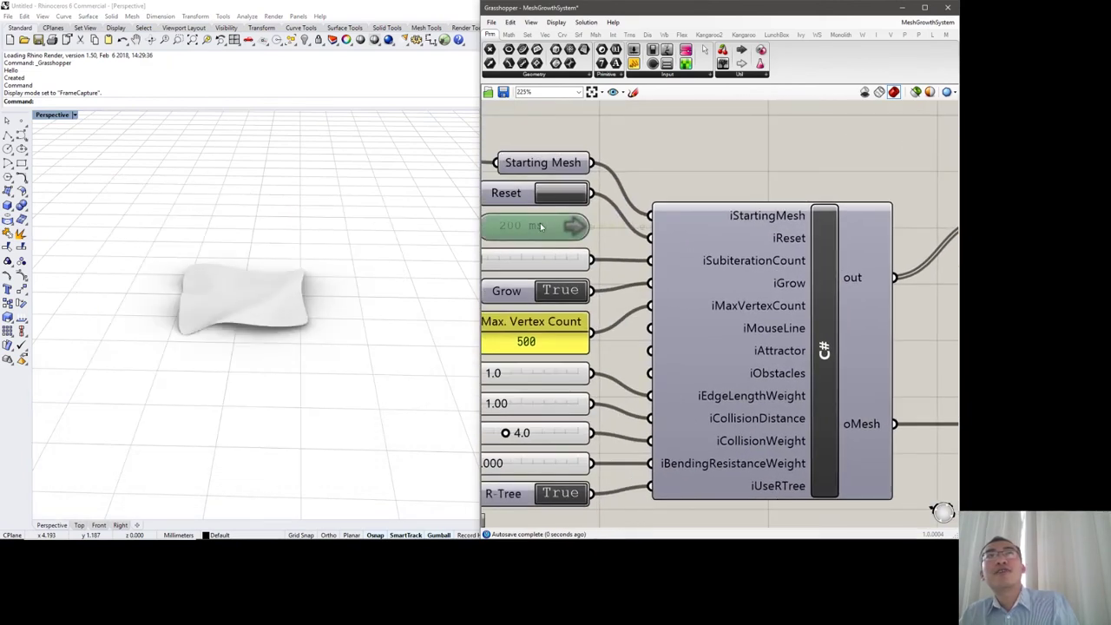
- Set the timer interval to 1 ms and orbit around the growing mesh
{"action": "right_click_drag", "start_coordinate": [530, 232], "coordinate": [556, 229]}
{"action": "right_click", "coordinate": [552, 229]}
{"action": "mouse_move", "coordinate": [604, 271]}
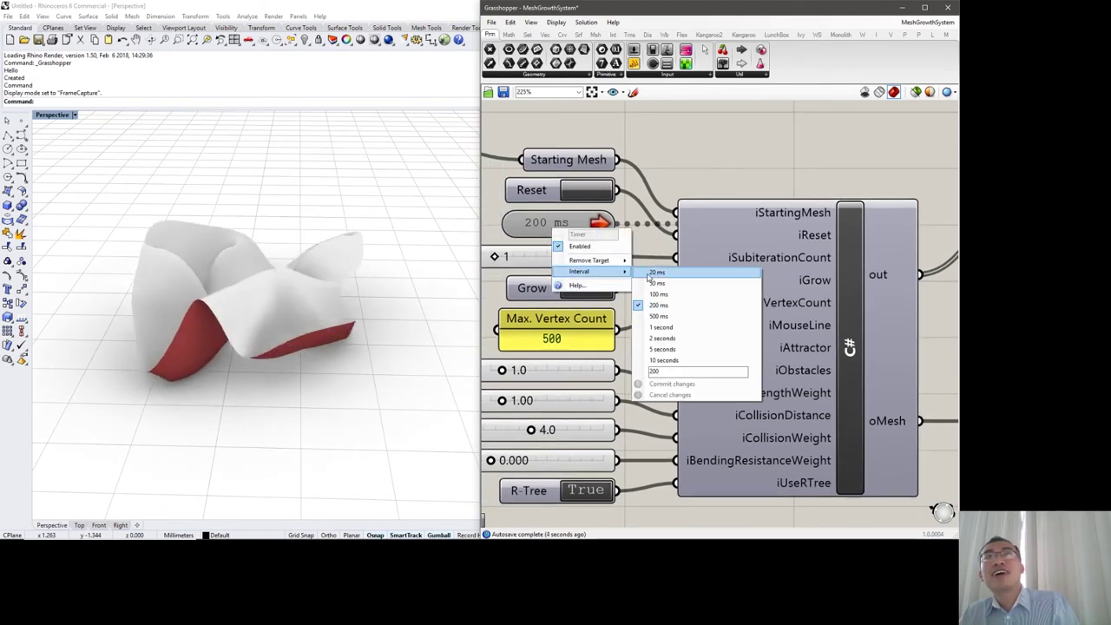
{"action": "key", "text": "BackSpace"}
{"action": "key", "text": "BackSpace"}
{"action": "key", "text": "BackSpace"}
{"action": "type", "text": "1"}
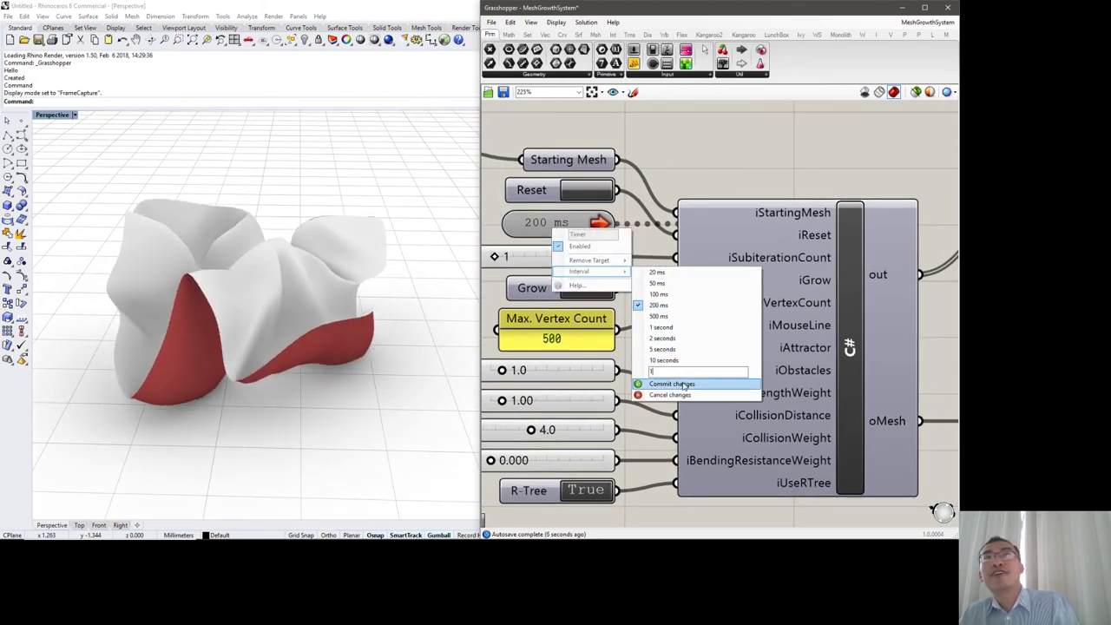
{"action": "left_click", "coordinate": [672, 384]}
{"action": "right_click_drag", "start_coordinate": [290, 309], "coordinate": [283, 274]}
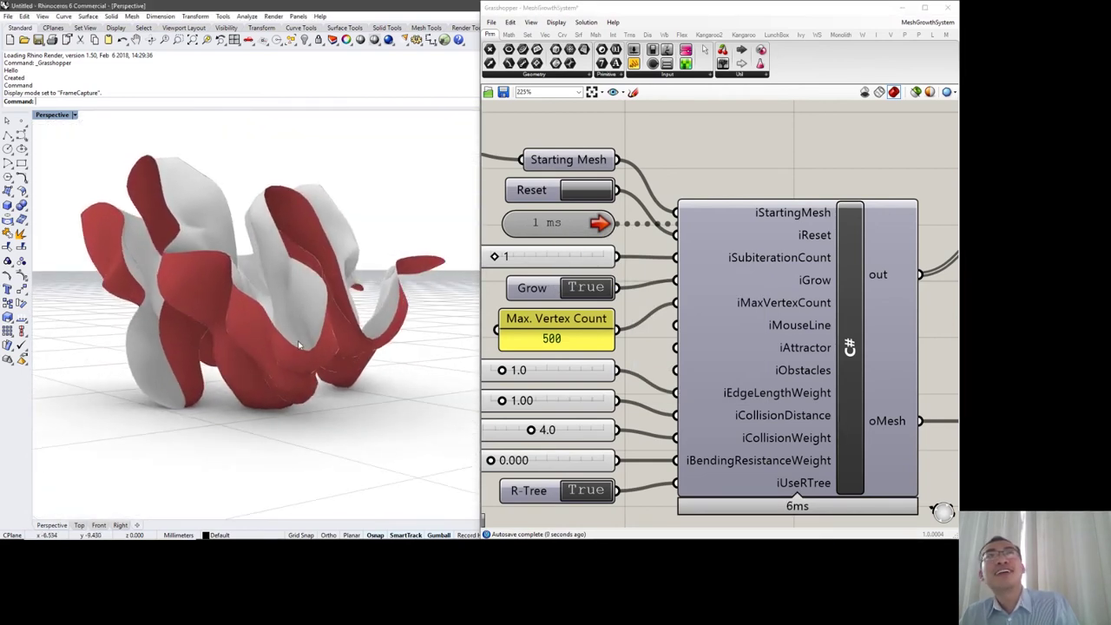
{"action": "right_click_drag", "start_coordinate": [342, 375], "coordinate": [280, 379]}
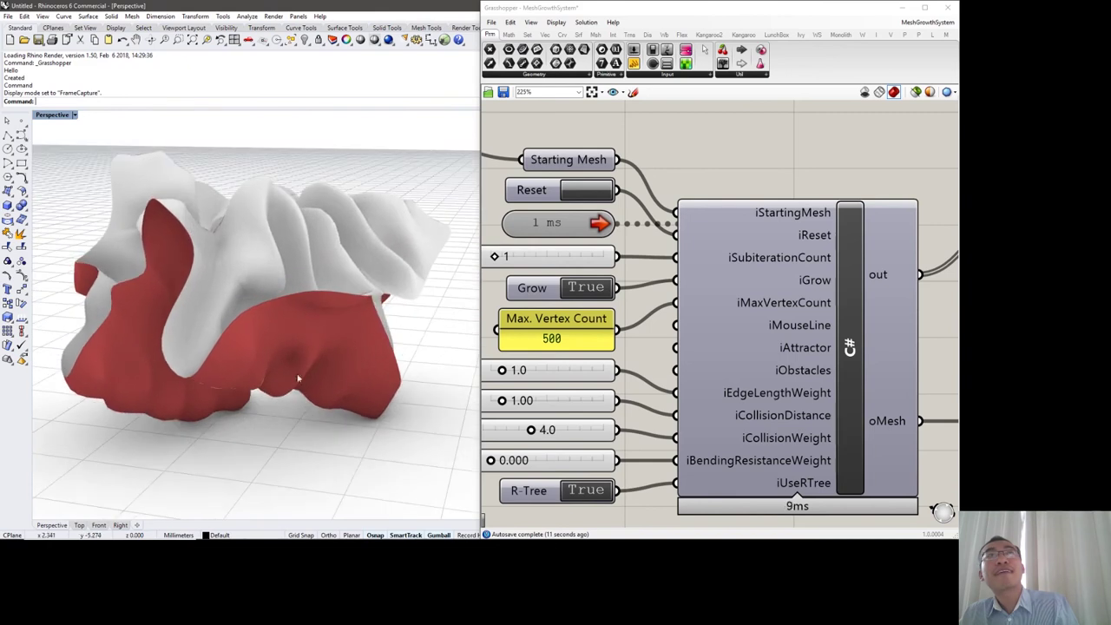
- Set the Max. Vertex Count to 2000, let the mesh grow further and stop the timer
{"action": "double_click", "coordinate": [560, 346]}
{"action": "key", "text": "ctrl+a"}
{"action": "type", "text": "200"}
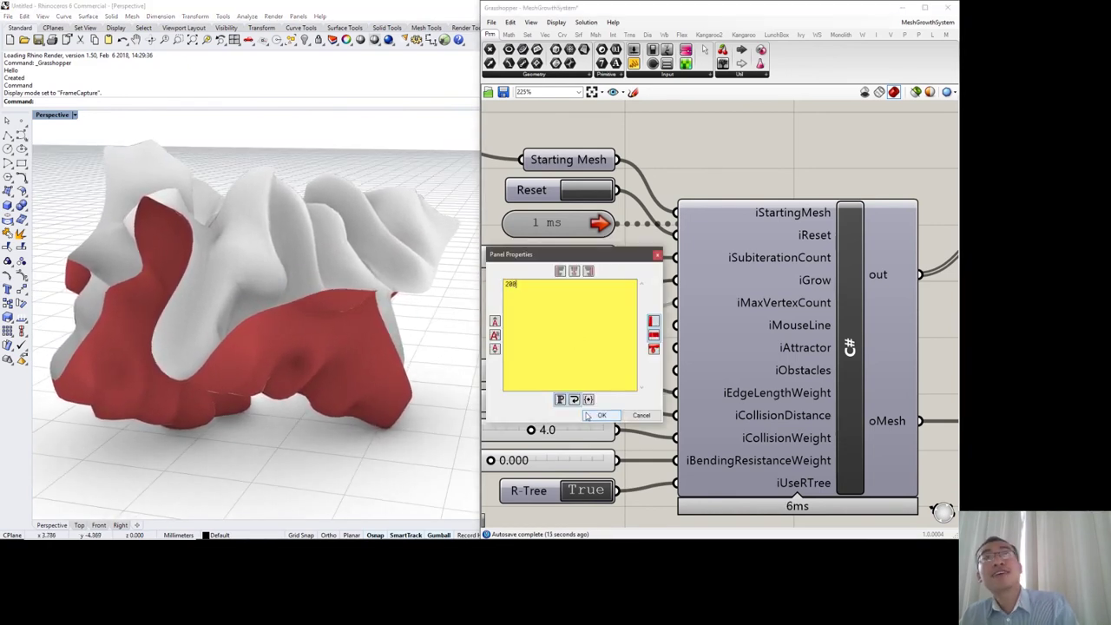
{"action": "type", "text": "0"}
{"action": "left_click", "coordinate": [599, 415]}
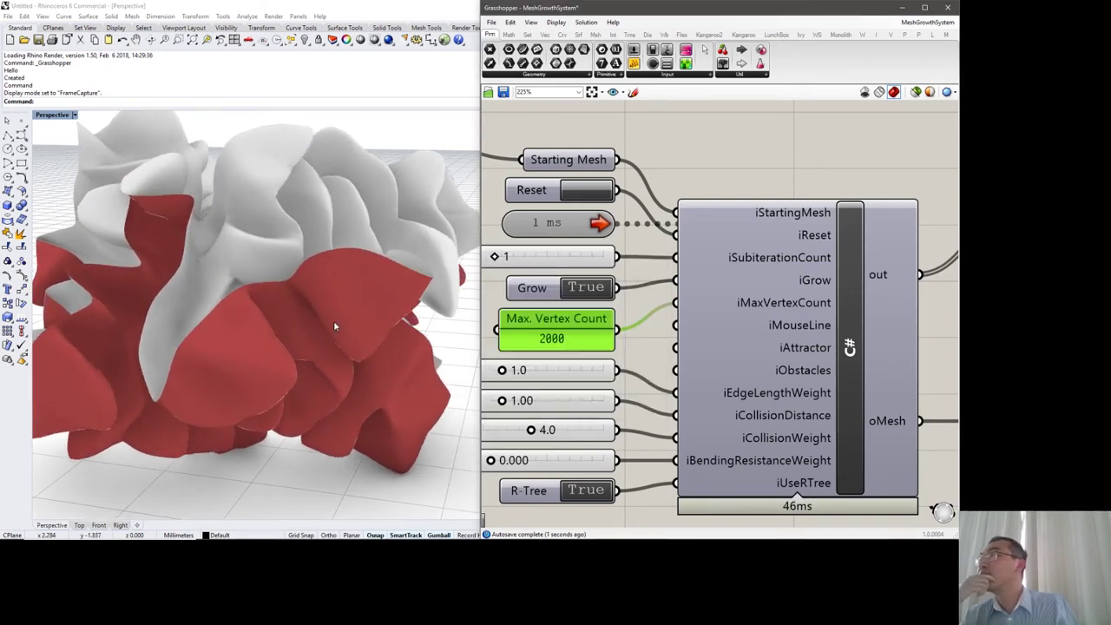
{"action": "left_click", "coordinate": [564, 224]}
{"action": "double_click", "coordinate": [567, 227]}
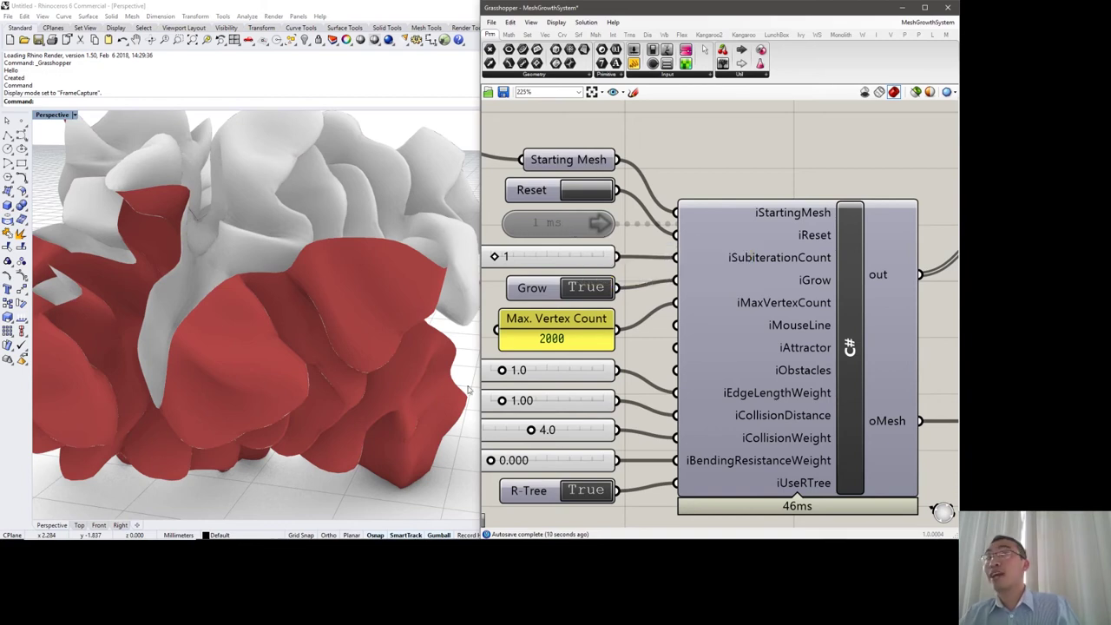
- Examine the C# growth component's iAttractor input and its script code around PrepareForConstraintsSolving and ProcessEdgeLength, and close the editor
{"action": "right_click_drag", "start_coordinate": [644, 342], "coordinate": [596, 330]}
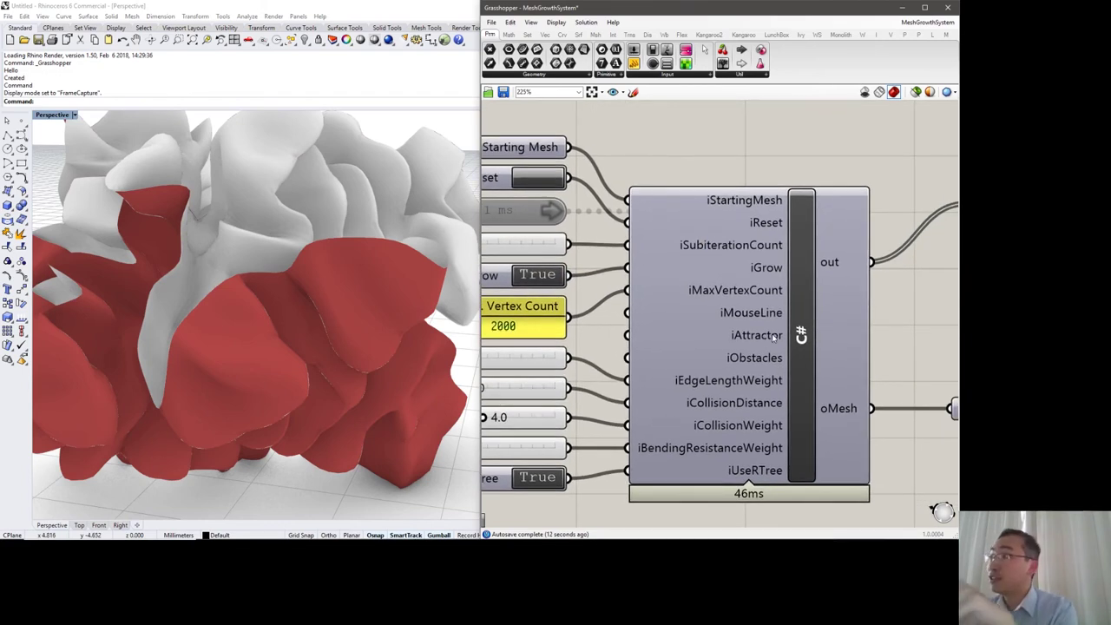
{"action": "mouse_move", "coordinate": [773, 338]}
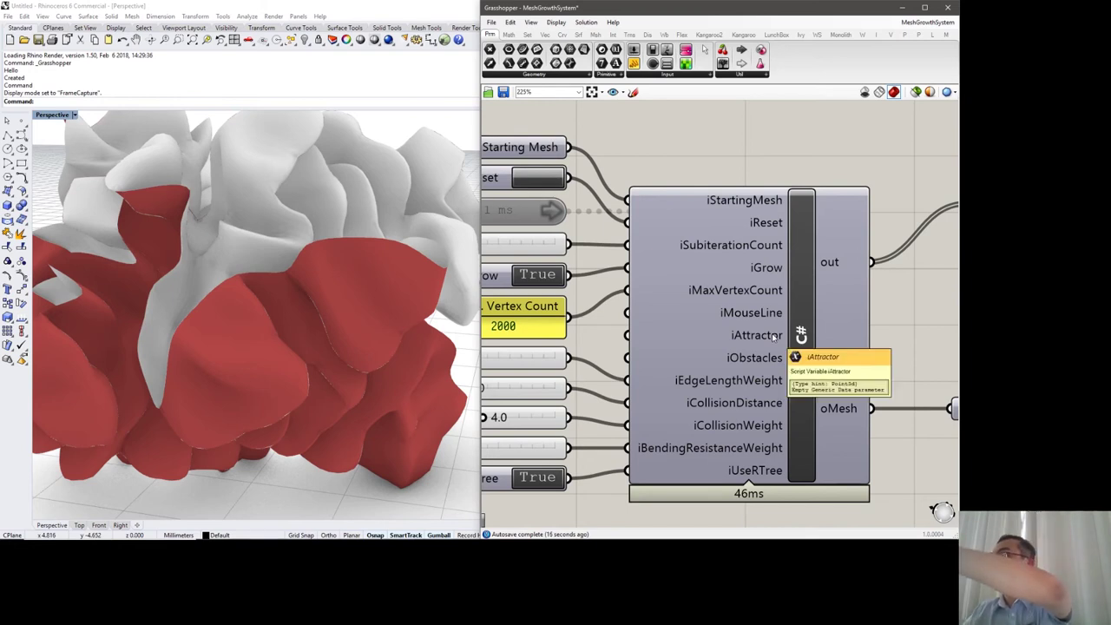
{"action": "left_click_drag", "start_coordinate": [783, 340], "coordinate": [802, 330]}
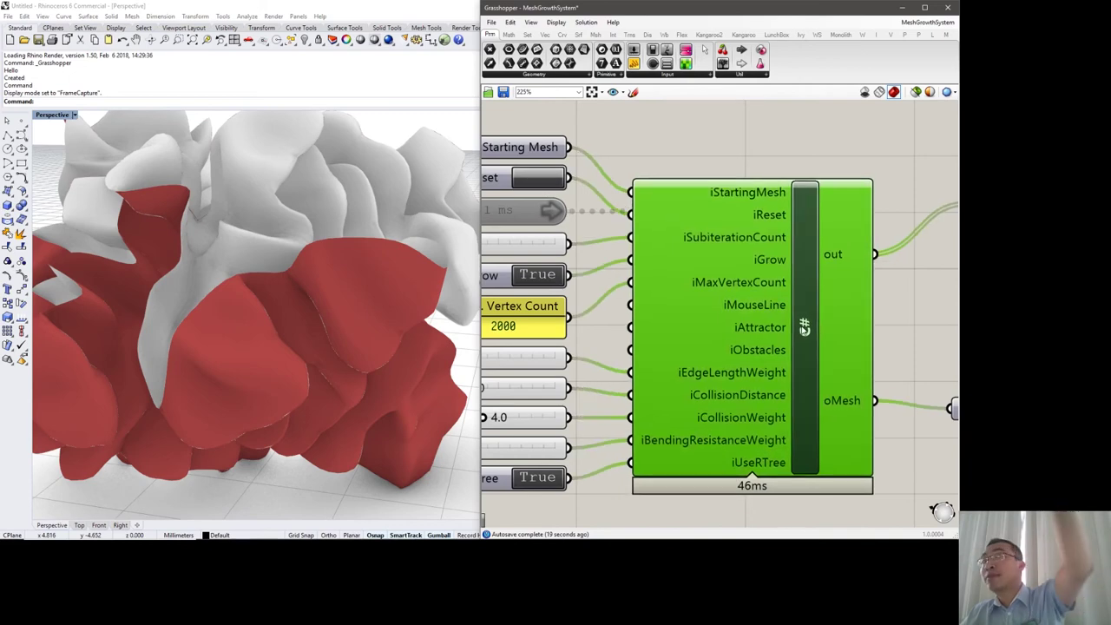
{"action": "double_click", "coordinate": [692, 331]}
{"action": "scroll", "coordinate": [633, 328], "scroll_direction": "down", "scroll_amount": 20}
{"action": "scroll", "coordinate": [633, 328], "scroll_direction": "down", "scroll_amount": 20}
{"action": "scroll", "coordinate": [634, 327], "scroll_direction": "down", "scroll_amount": 1}
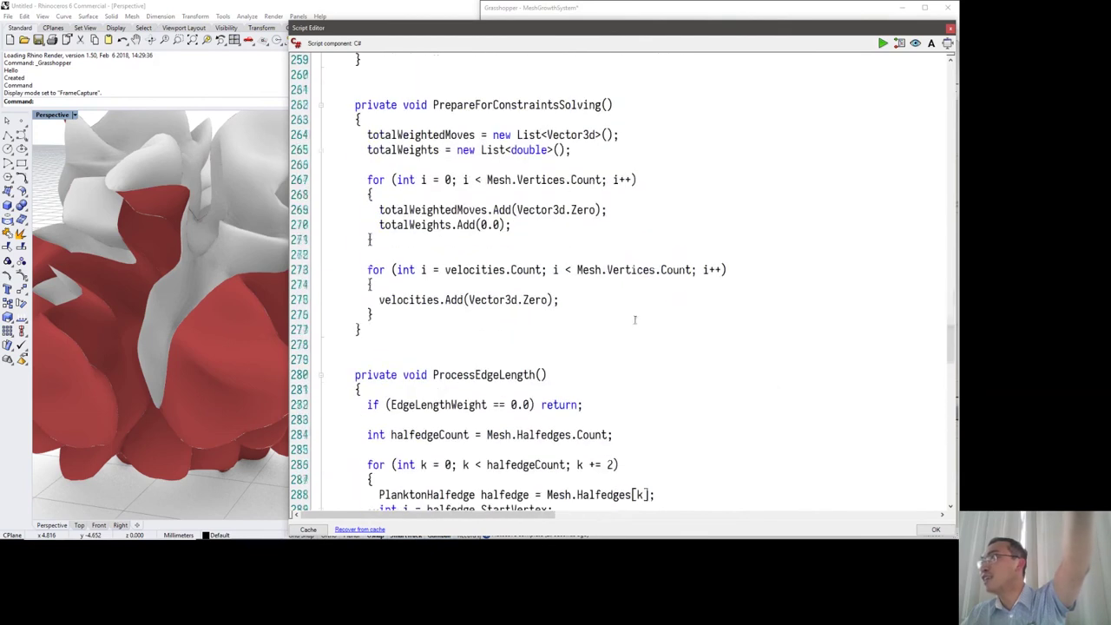
{"action": "left_click_drag", "start_coordinate": [607, 32], "coordinate": [319, 29]}
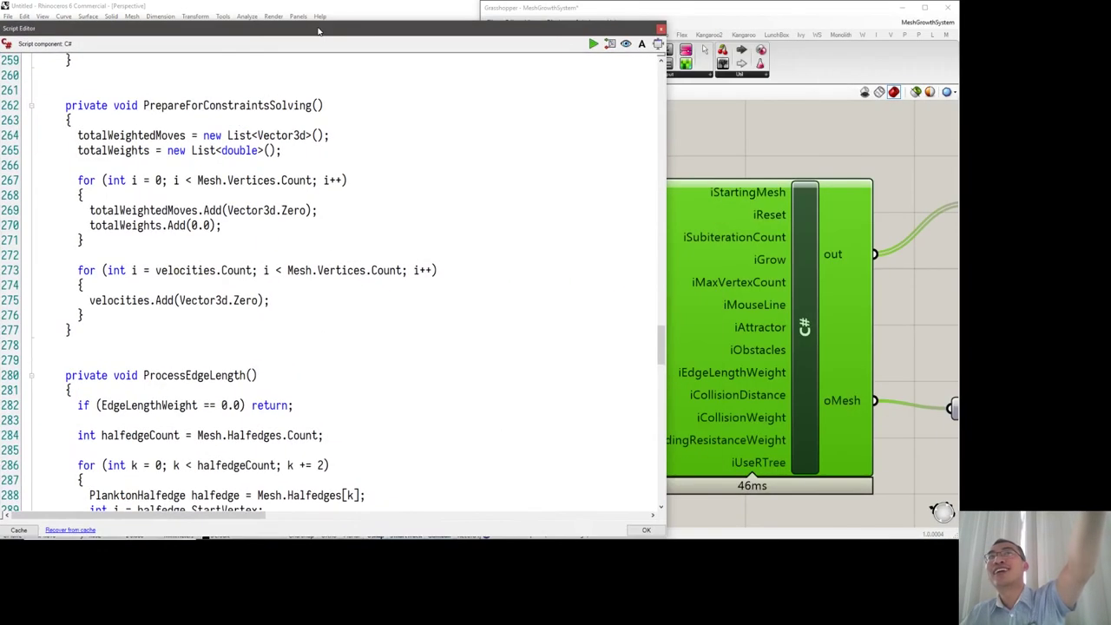
{"action": "left_click", "coordinate": [663, 29]}
- Reset the growth, run the timer with the 2000 vertex limit while orbiting the mesh, and stop the timer
{"action": "right_click_drag", "start_coordinate": [674, 284], "coordinate": [655, 207]}
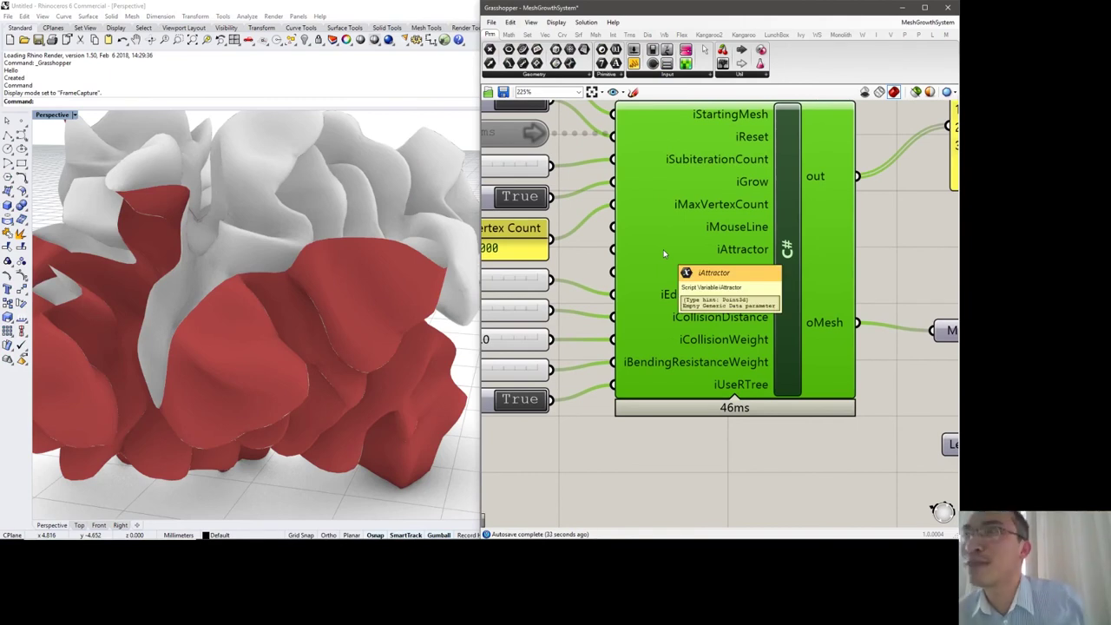
{"action": "right_click_drag", "start_coordinate": [573, 184], "coordinate": [613, 224]}
{"action": "left_click", "coordinate": [581, 178]}
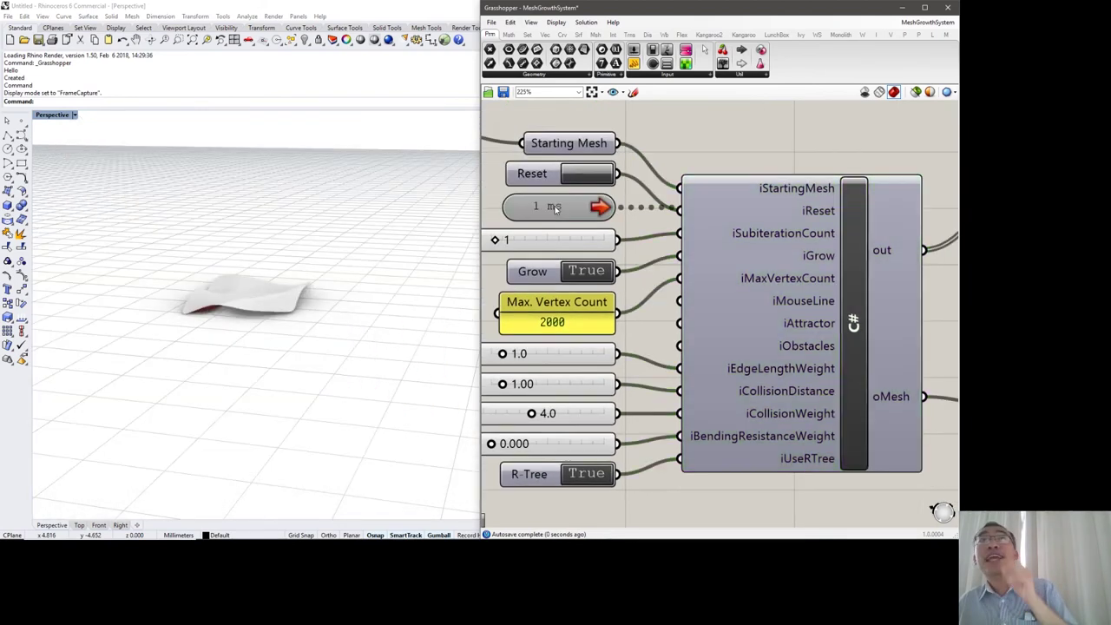
{"action": "left_click", "coordinate": [254, 293]}
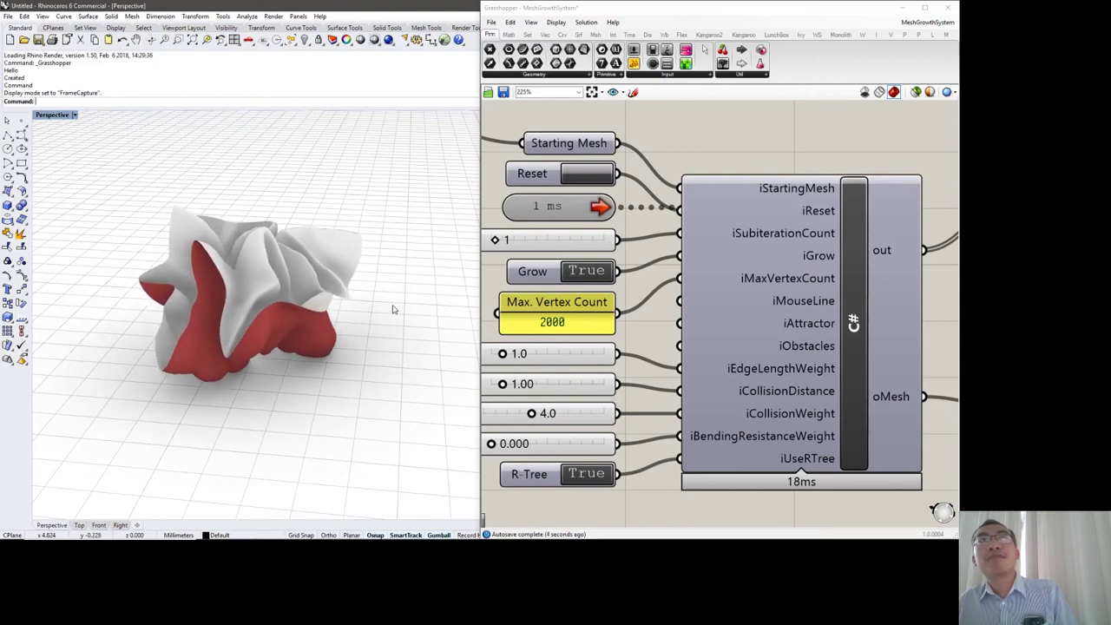
{"action": "right_click_drag", "start_coordinate": [659, 298], "coordinate": [590, 269]}
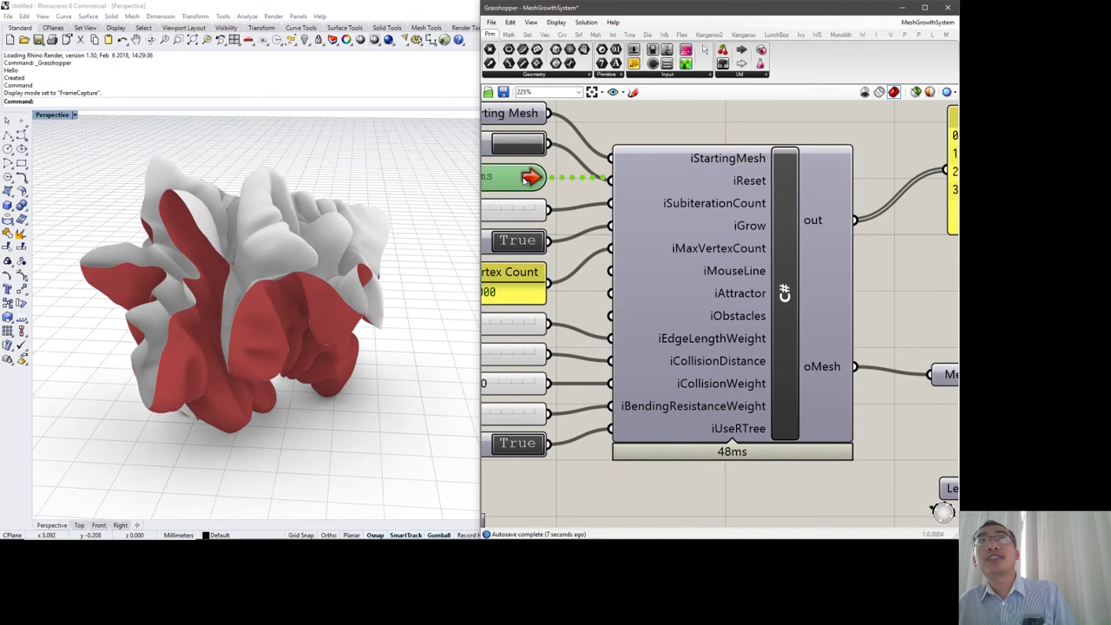
- Set the wbLoop subdivision Level to 0 and rerun the growth from the starting mesh with the timer enabled
{"action": "scroll", "coordinate": [645, 330], "scroll_direction": "down", "scroll_amount": 3}
{"action": "scroll", "coordinate": [755, 371], "scroll_direction": "up", "scroll_amount": 3}
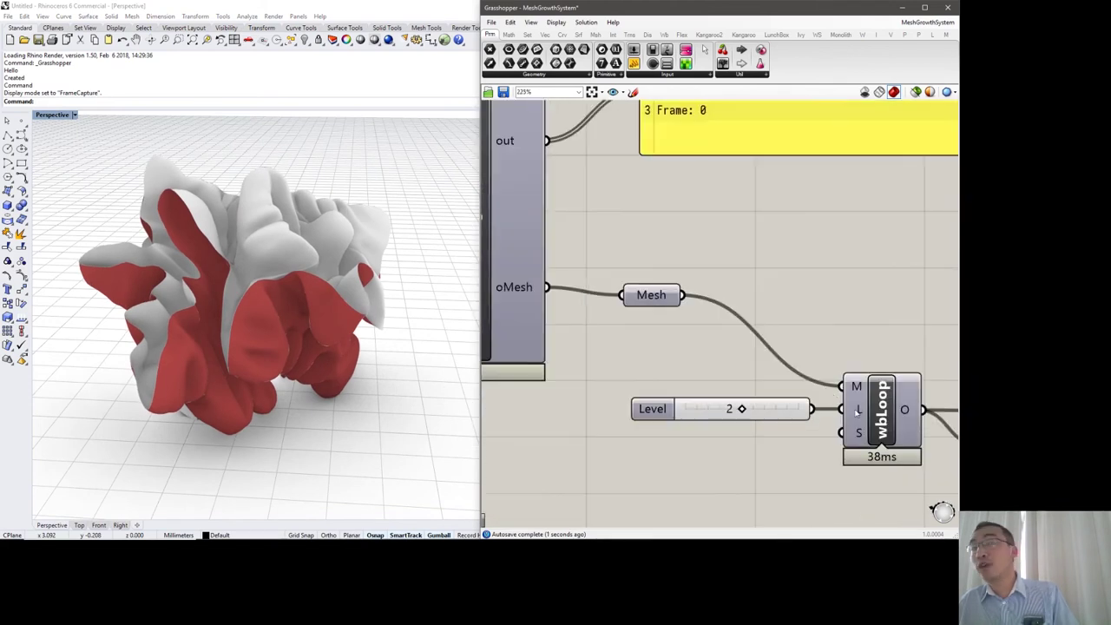
{"action": "double_click", "coordinate": [789, 409]}
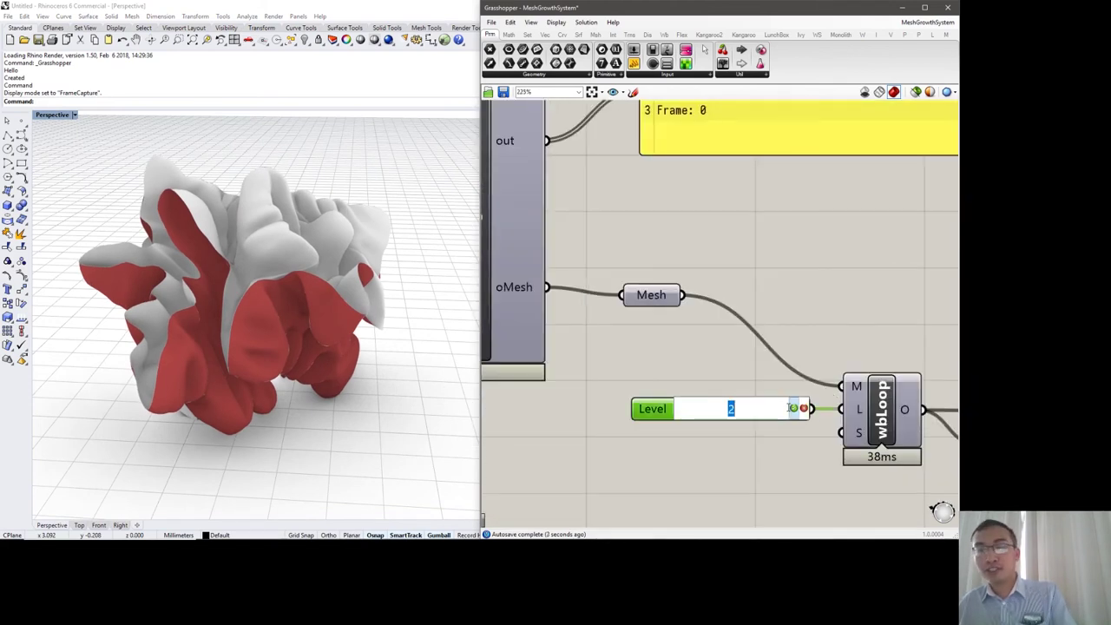
{"action": "left_click", "coordinate": [792, 408]}
{"action": "right_click_drag", "start_coordinate": [489, 167], "coordinate": [835, 319]}
{"action": "left_click", "coordinate": [579, 220]}
{"action": "double_click", "coordinate": [535, 259]}
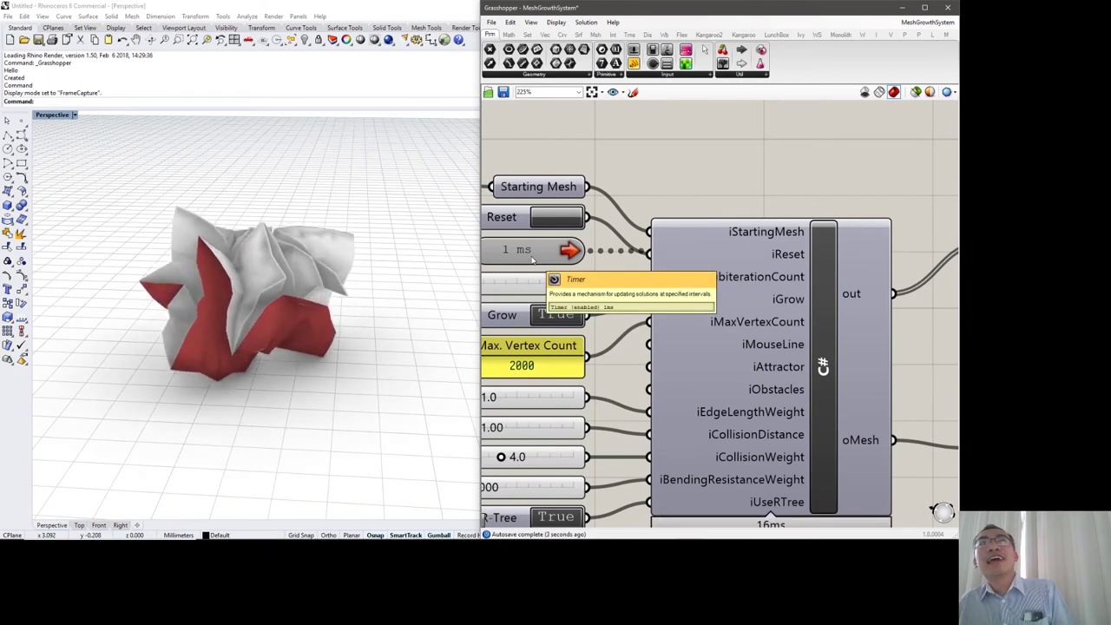
- Set the wbLoop subdivision Level back to 2 while the mesh is growing, and inspect the folds in the Perspective viewport
{"action": "right_click_drag", "start_coordinate": [763, 329], "coordinate": [482, 144]}
{"action": "left_click", "coordinate": [787, 382]}
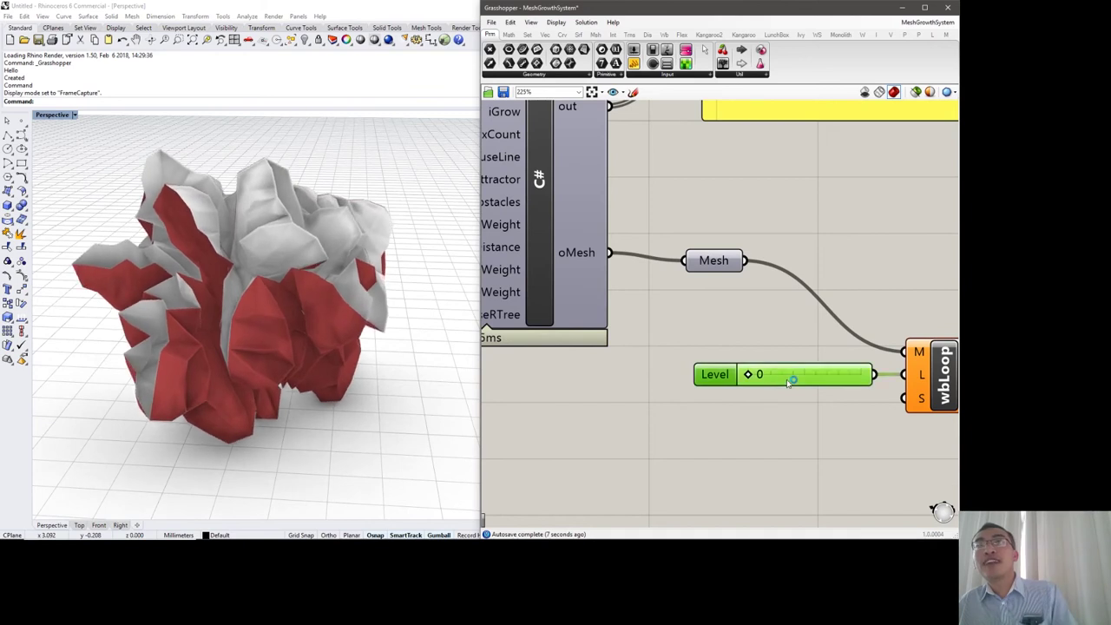
{"action": "double_click", "coordinate": [789, 382]}
{"action": "type", "text": "2"}
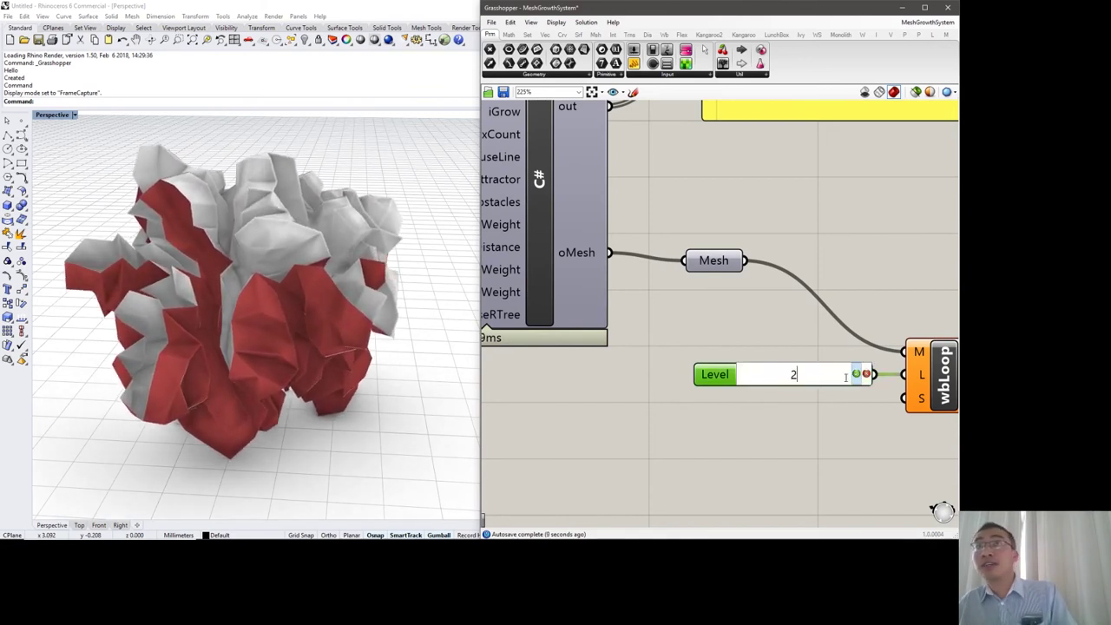
{"action": "key", "text": "Return"}
{"action": "left_click", "coordinate": [230, 254]}
{"action": "mouse_move", "coordinate": [230, 254]}
{"action": "right_mouse_down"}
{"action": "mouse_move", "coordinate": [241, 260]}
{"action": "mouse_move", "coordinate": [230, 247]}
{"action": "right_mouse_up"}
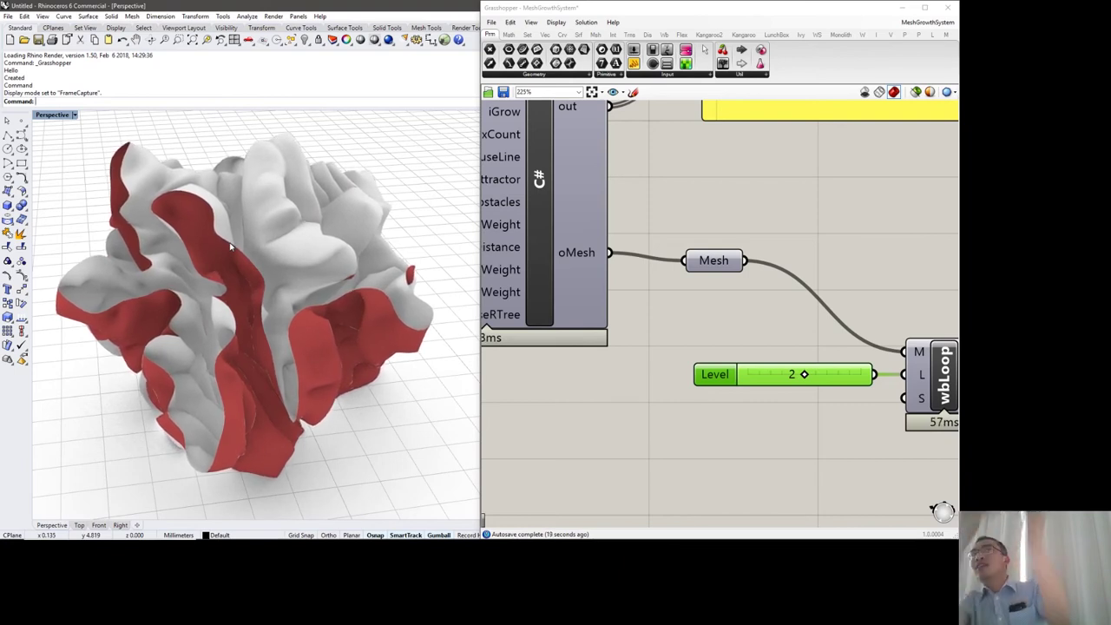
- Open the subiteration count slider's value for editing, and switch from the maximized Perspective view to the four-viewport layout
{"action": "right_click_drag", "start_coordinate": [597, 217], "coordinate": [765, 328]}
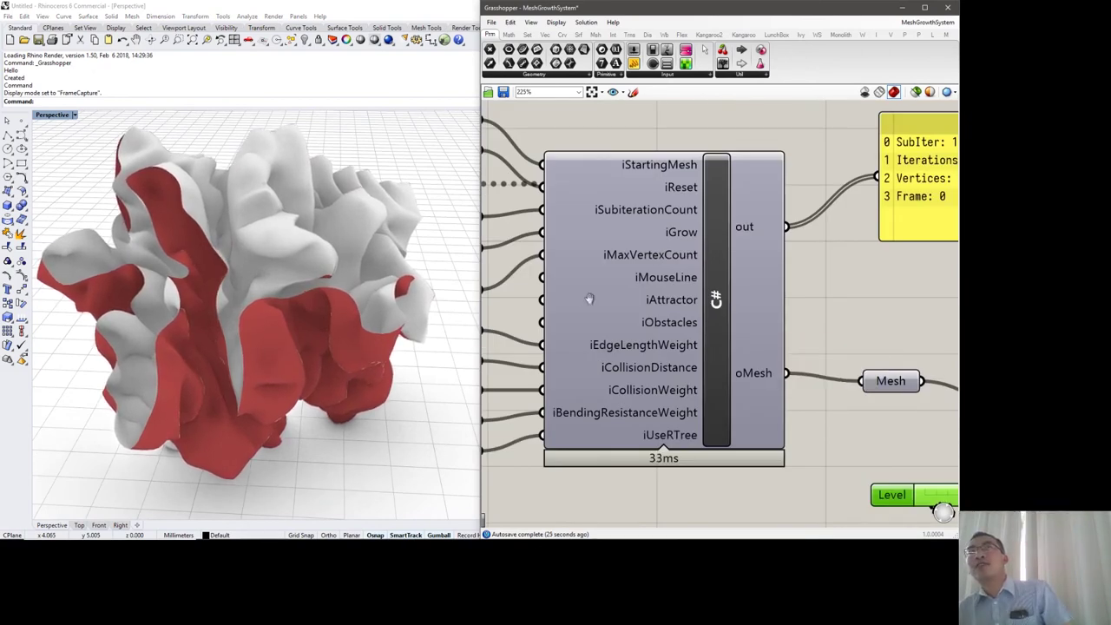
{"action": "right_click_drag", "start_coordinate": [581, 294], "coordinate": [738, 316]}
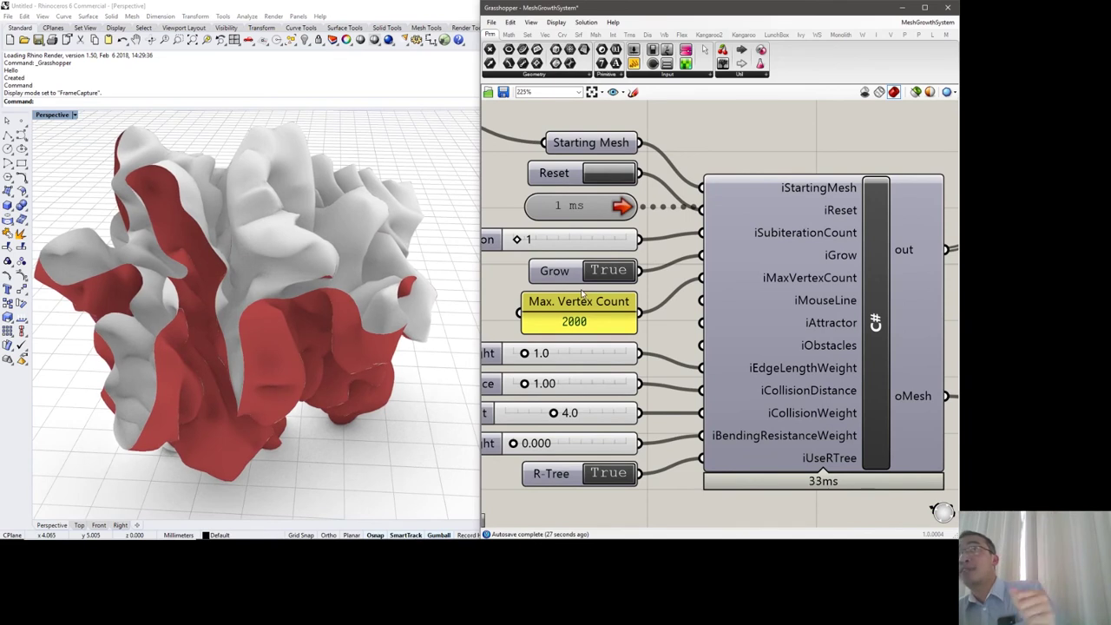
{"action": "double_click", "coordinate": [560, 242]}
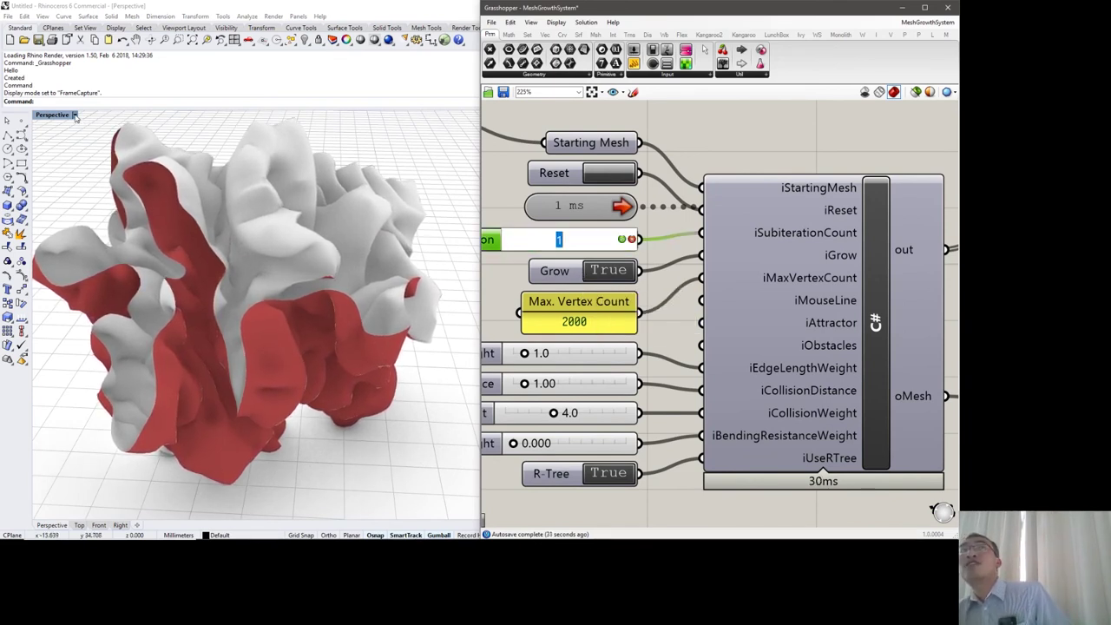
{"action": "double_click", "coordinate": [76, 118]}
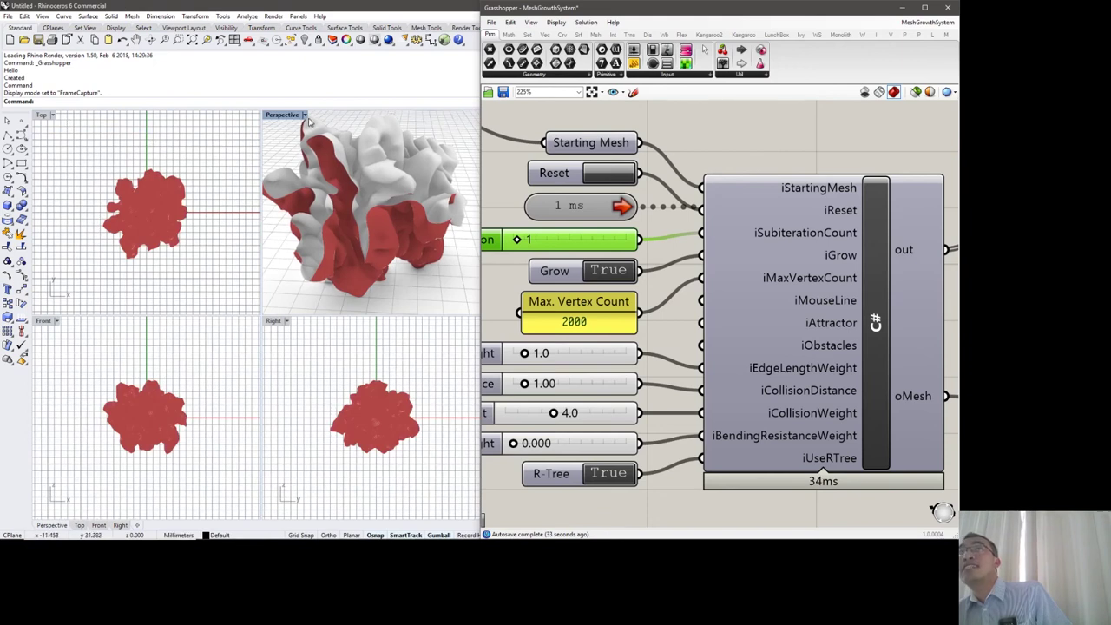
- Maximize the Perspective viewport and bring the growth component's inputs into view on the canvas
{"action": "left_click", "coordinate": [306, 116]}
{"action": "left_click", "coordinate": [307, 124]}
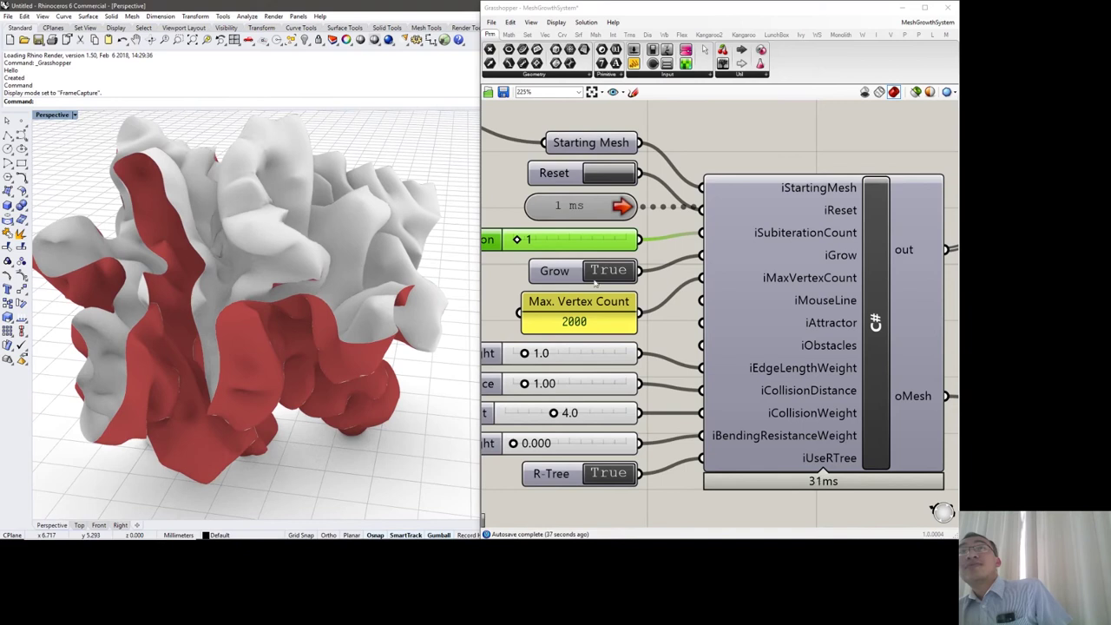
{"action": "right_click_drag", "start_coordinate": [688, 308], "coordinate": [566, 319]}
{"action": "right_click_drag", "start_coordinate": [836, 262], "coordinate": [889, 255]}
{"action": "right_click_drag", "start_coordinate": [685, 301], "coordinate": [807, 253]}
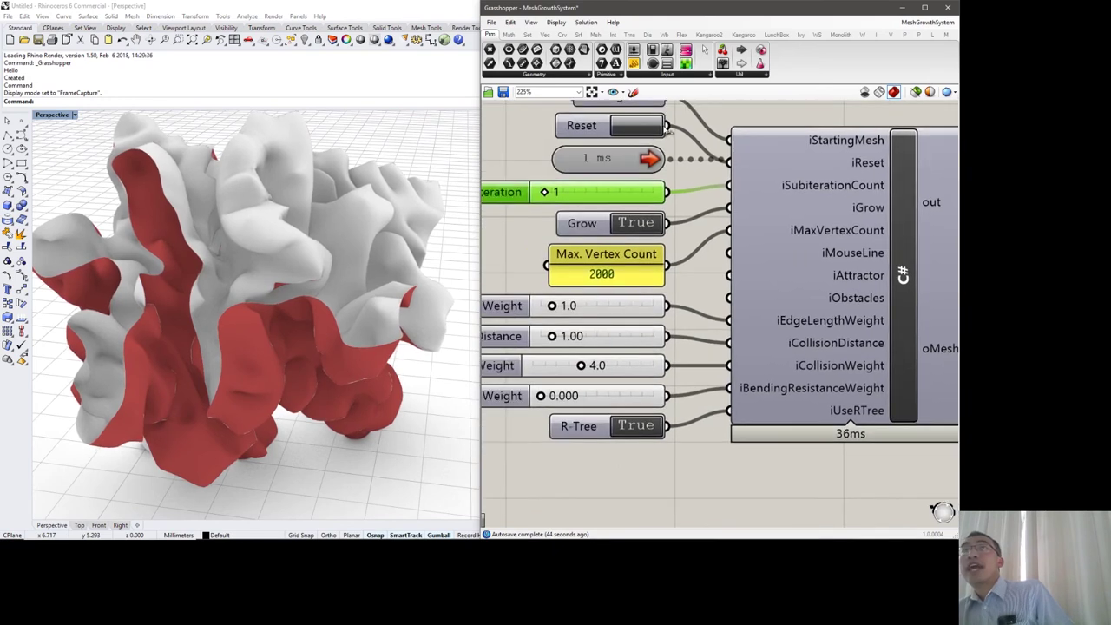
- Reset the growth to the starting mesh and disable the 1 ms timer
{"action": "left_click", "coordinate": [657, 128]}
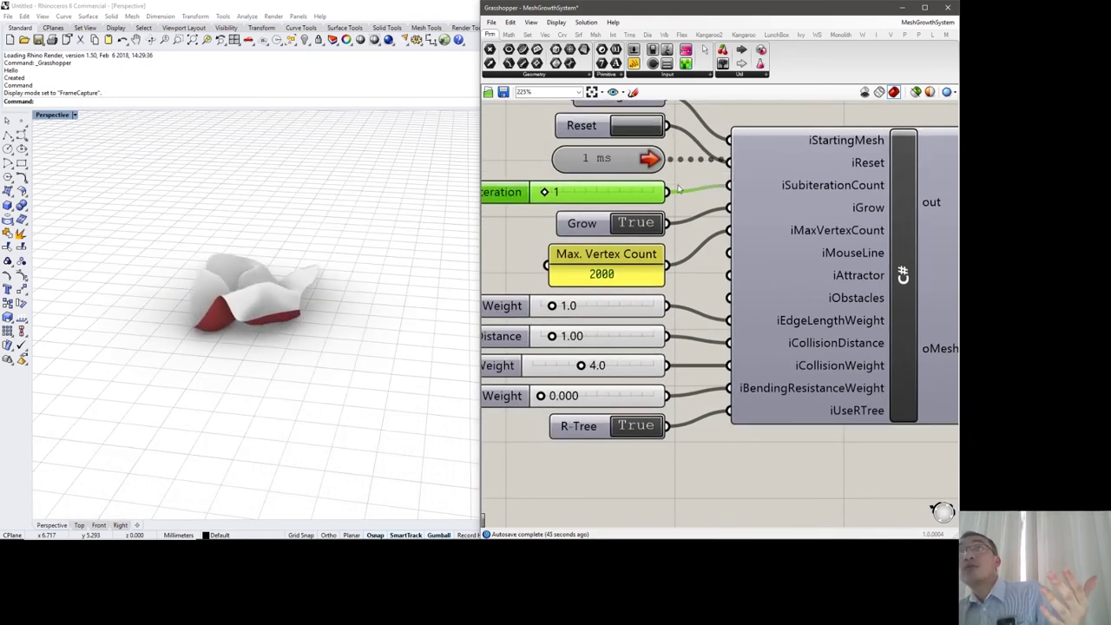
{"action": "left_click", "coordinate": [621, 161]}
{"action": "key", "text": "ctrl+e"}
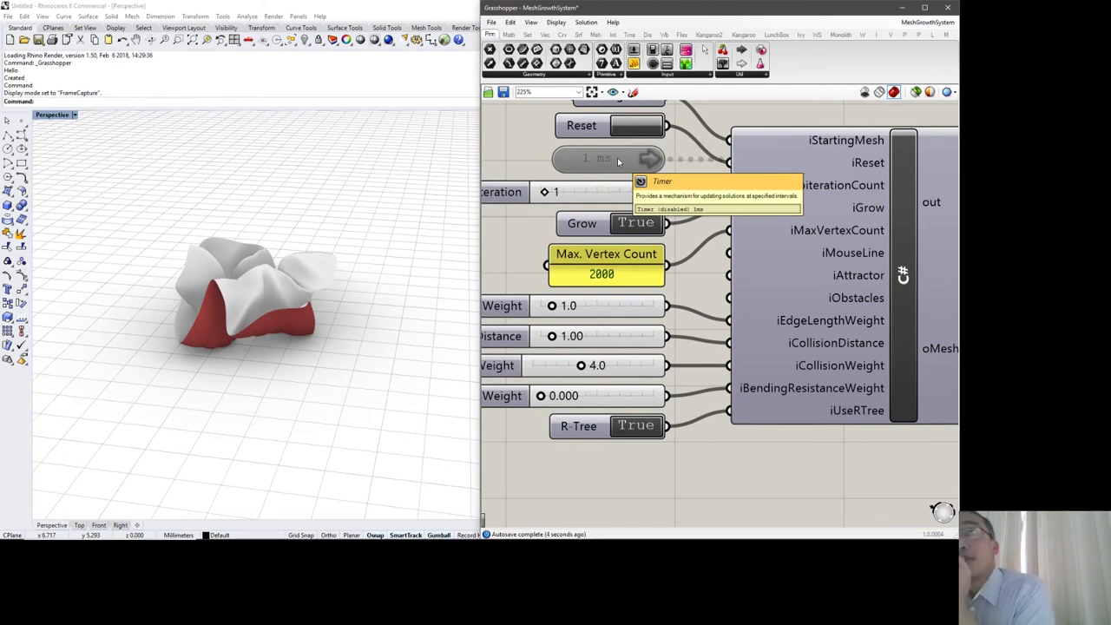
- Reset the growth again, run it briefly with the timer enabled, and disable the timer
{"action": "left_click", "coordinate": [630, 132]}
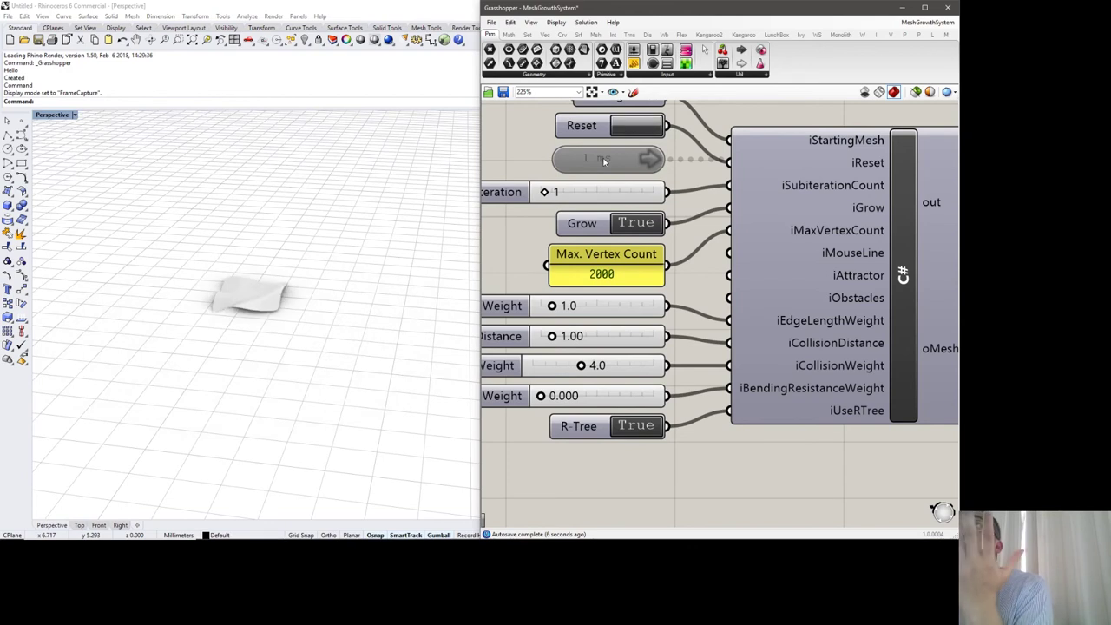
{"action": "left_click", "coordinate": [605, 162]}
{"action": "key", "text": "ctrl+e"}
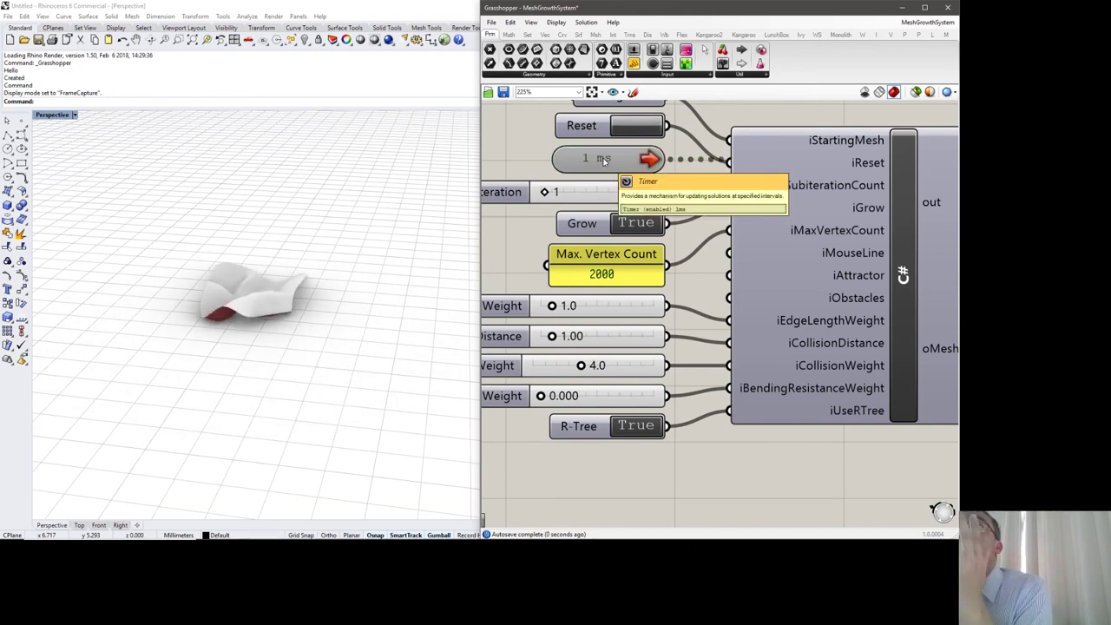
{"action": "left_click", "coordinate": [605, 162]}
{"action": "key", "text": "ctrl+e"}
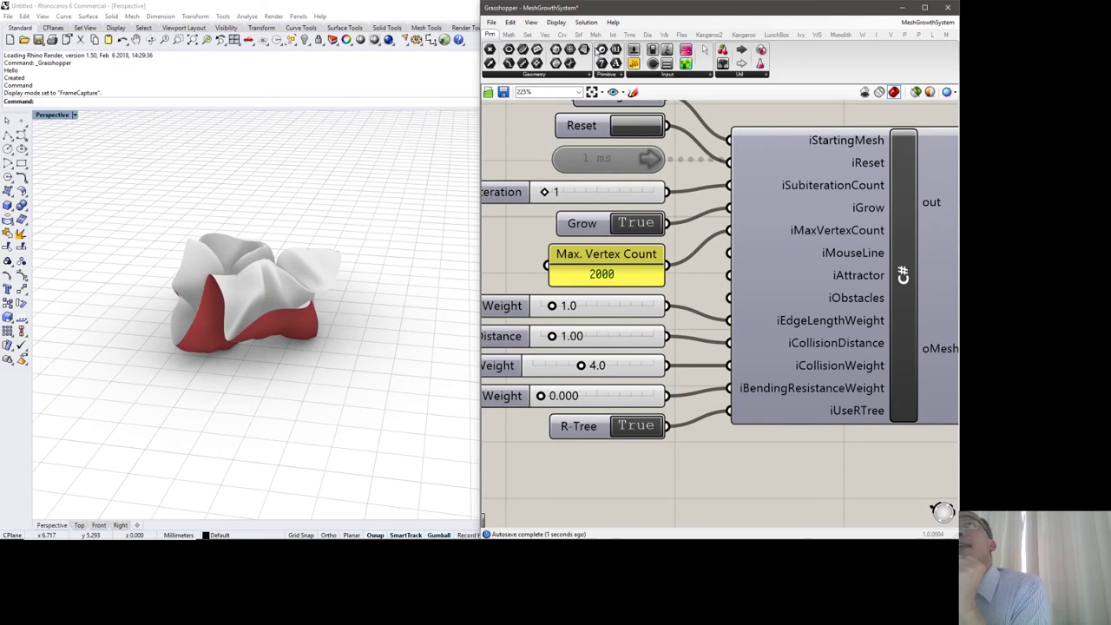
- Check the canvas widget display options, including Message Balloons and Profiler
{"action": "left_click", "coordinate": [557, 23]}
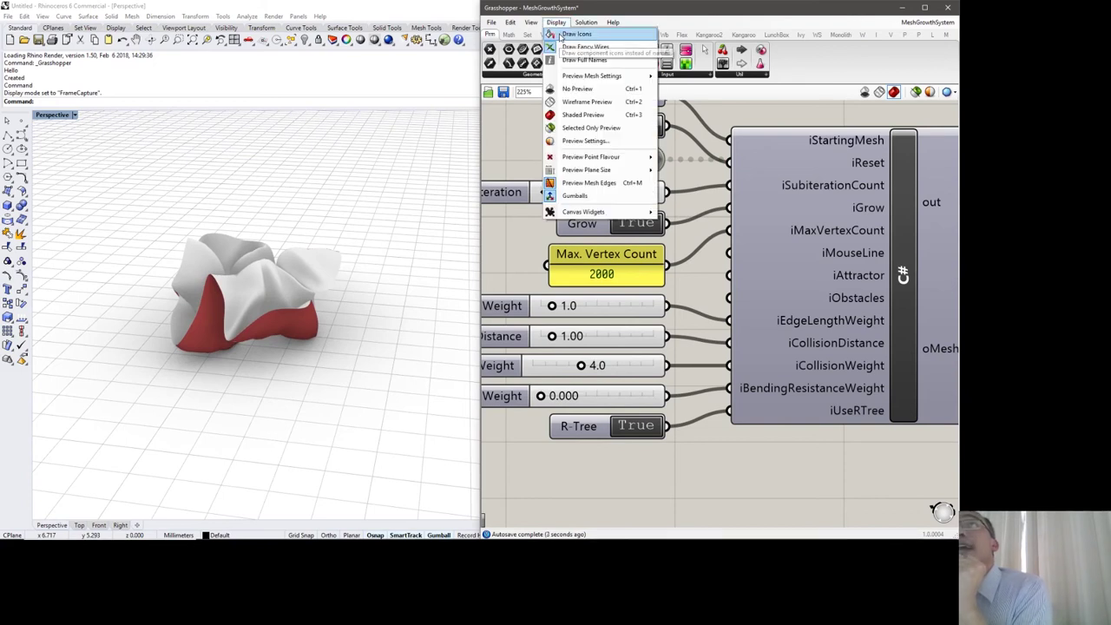
{"action": "mouse_move", "coordinate": [586, 212]}
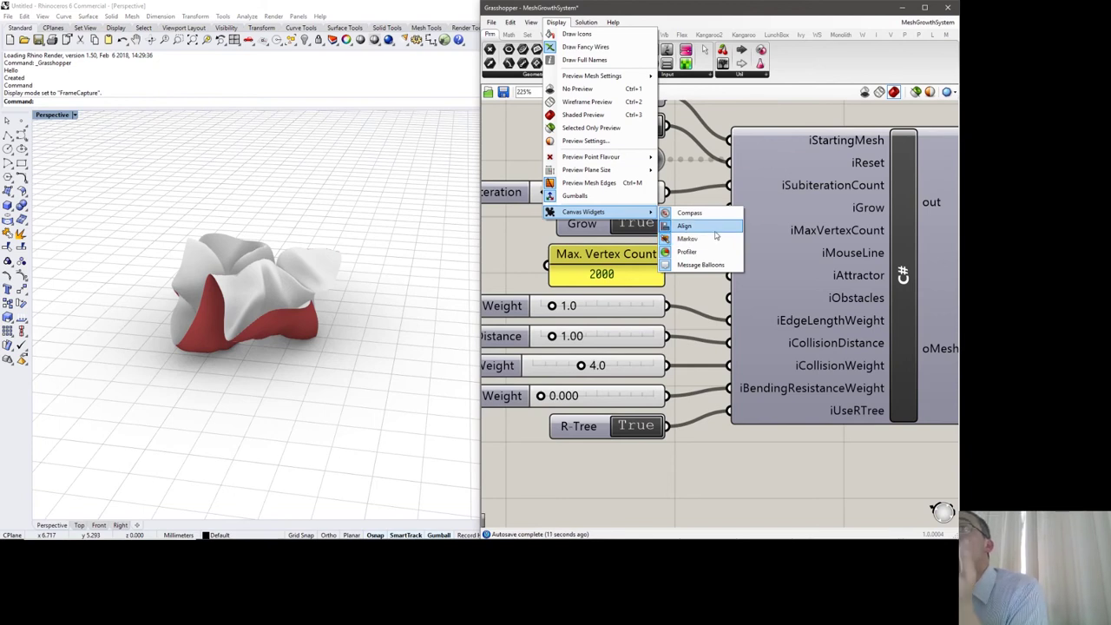
{"action": "left_click", "coordinate": [694, 263]}
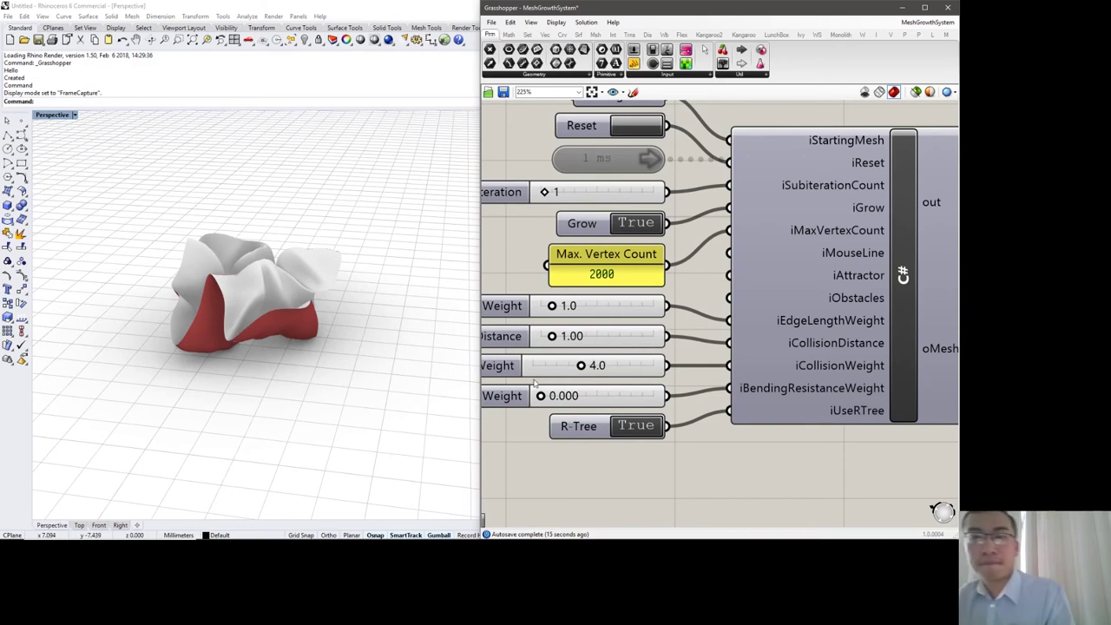
{"action": "left_click", "coordinate": [555, 22]}
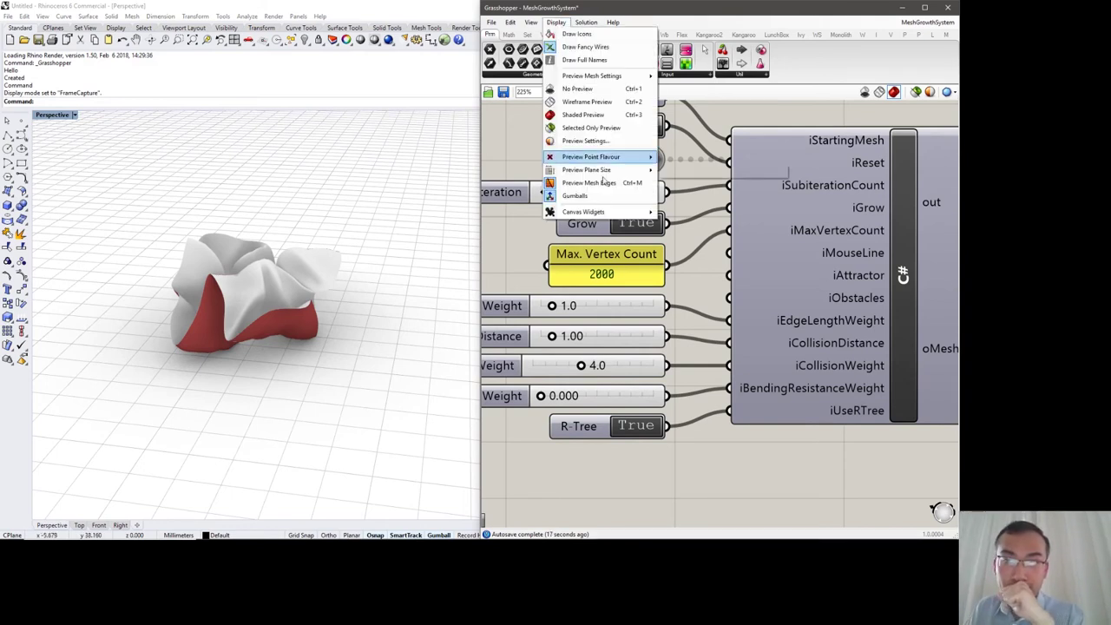
{"action": "left_click", "coordinate": [685, 252]}
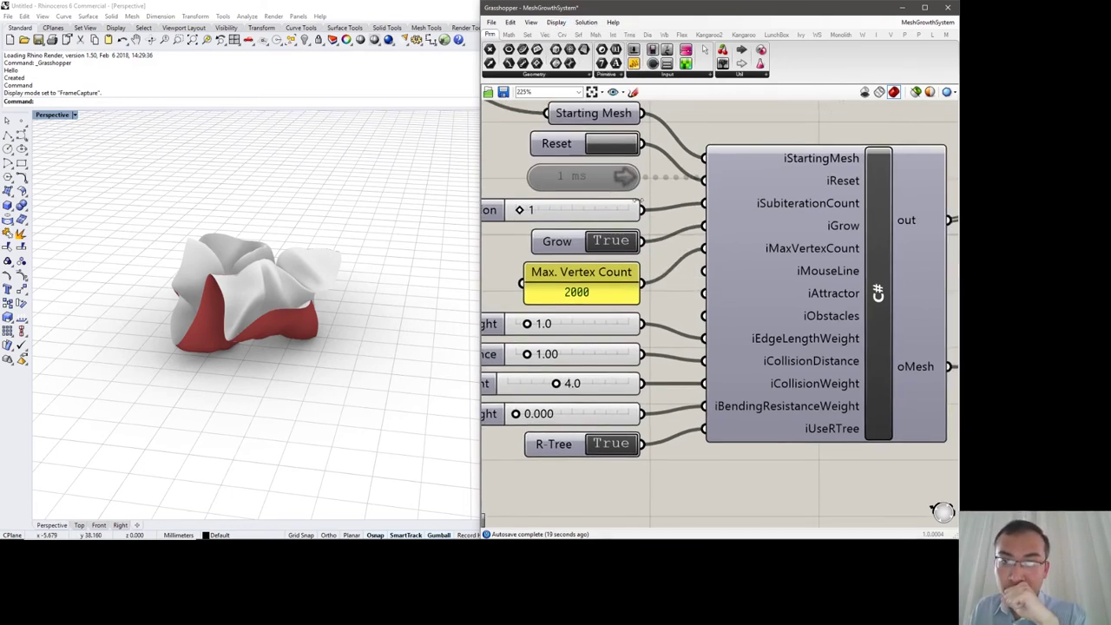
- Confirm the Max. Vertex Count panel at 2000 and set the R-Tree toggle to False
{"action": "scroll", "coordinate": [610, 276], "scroll_direction": "down", "scroll_amount": 2}
{"action": "double_click", "coordinate": [609, 270]}
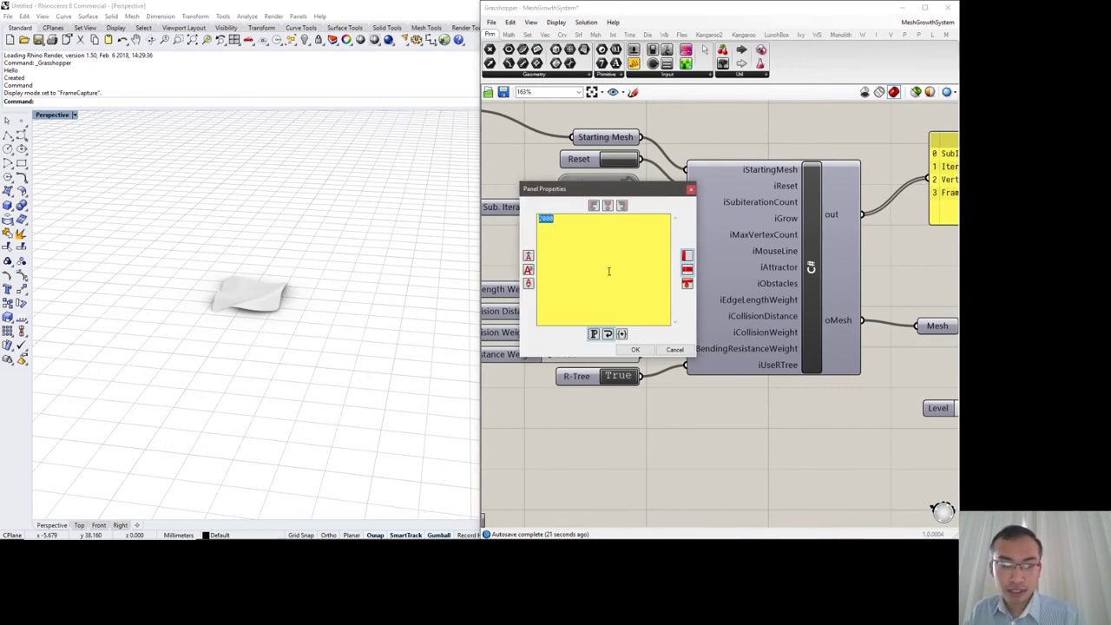
{"action": "left_click", "coordinate": [579, 233]}
{"action": "left_click", "coordinate": [636, 351]}
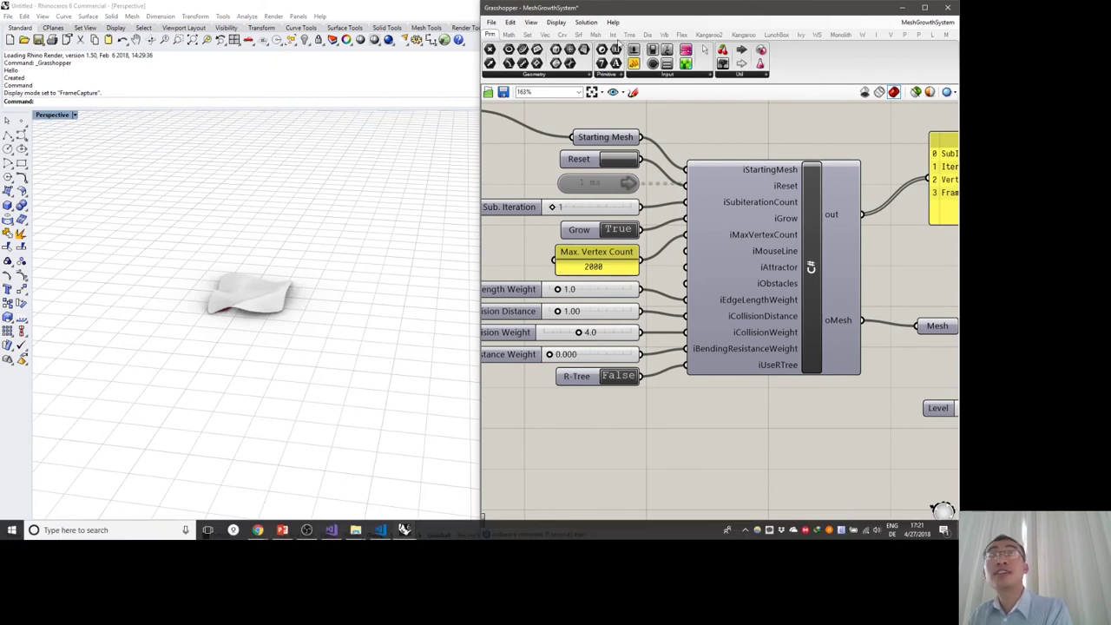
- Enable the timer and examine the C# component's computation time while the mesh grows without the R-Tree
{"action": "left_click", "coordinate": [604, 184]}
{"action": "key", "text": "ctrl+e"}
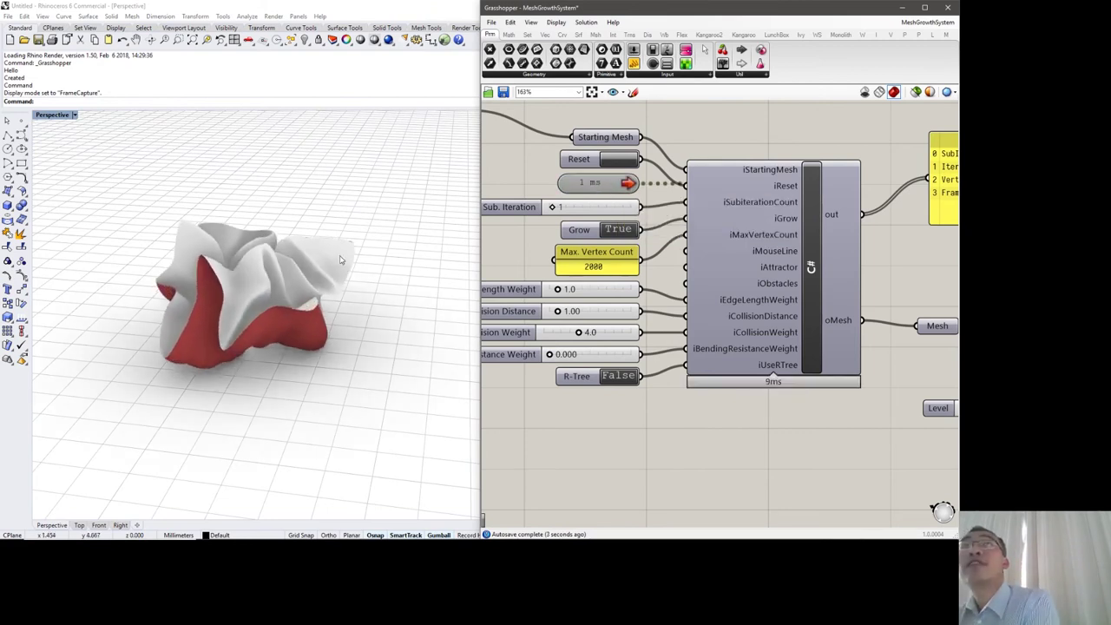
{"action": "right_click_drag", "start_coordinate": [621, 307], "coordinate": [555, 328]}
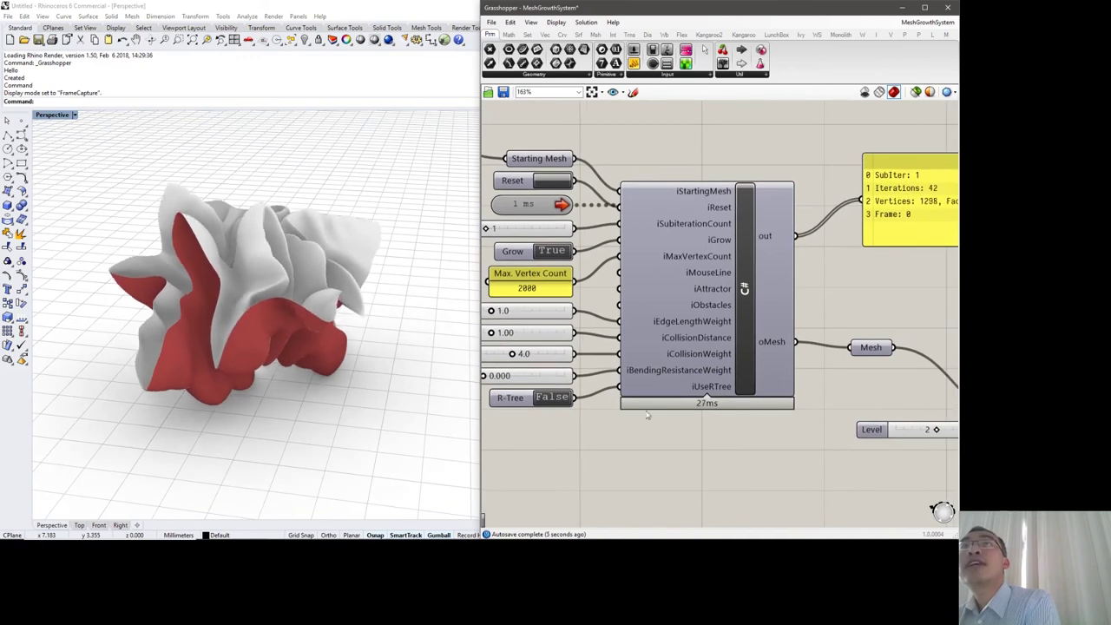
{"action": "scroll", "coordinate": [688, 397], "scroll_direction": "up", "scroll_amount": 3}
{"action": "scroll", "coordinate": [695, 391], "scroll_direction": "up", "scroll_amount": 2}
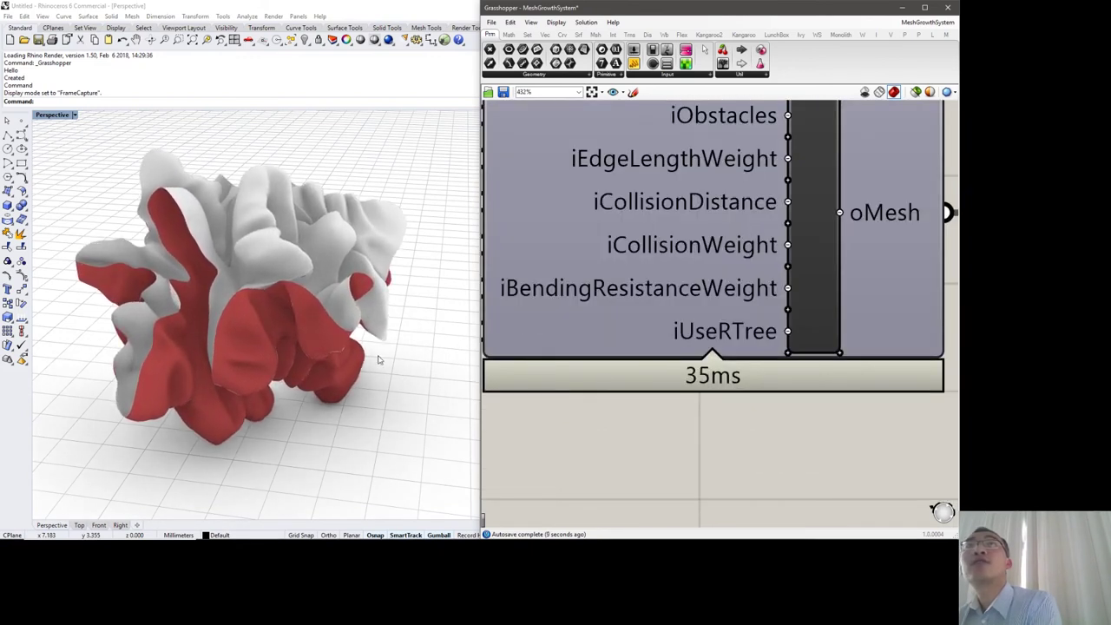
{"action": "right_click_drag", "start_coordinate": [642, 303], "coordinate": [714, 369]}
{"action": "scroll", "coordinate": [713, 369], "scroll_direction": "down", "scroll_amount": 3}
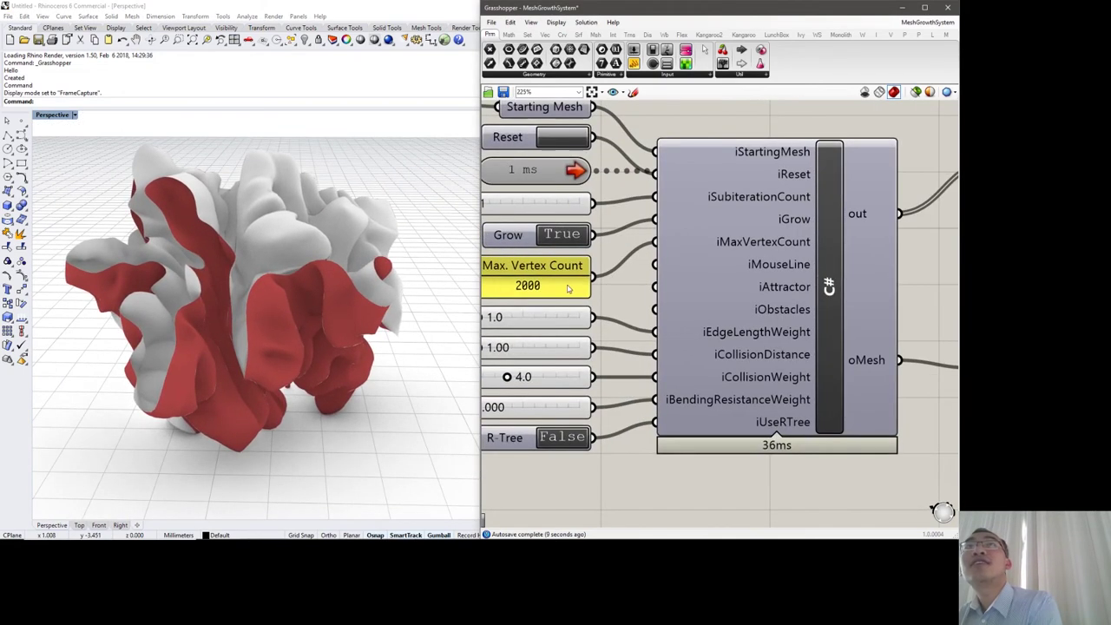
- Set the Max. Vertex Count panel to 5000 while the mesh is growing
{"action": "left_click", "coordinate": [560, 291]}
{"action": "double_click", "coordinate": [560, 291]}
{"action": "type", "text": "5000"}
{"action": "left_click", "coordinate": [587, 365]}
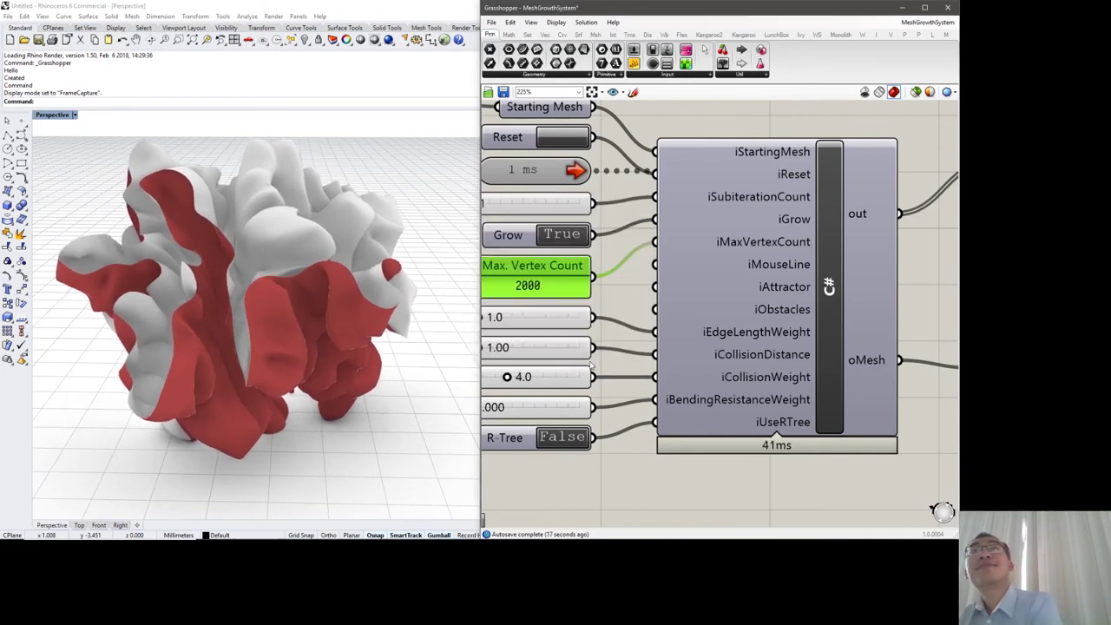
- Set the Grow toggle to False and disable the timer
{"action": "left_click", "coordinate": [562, 235]}
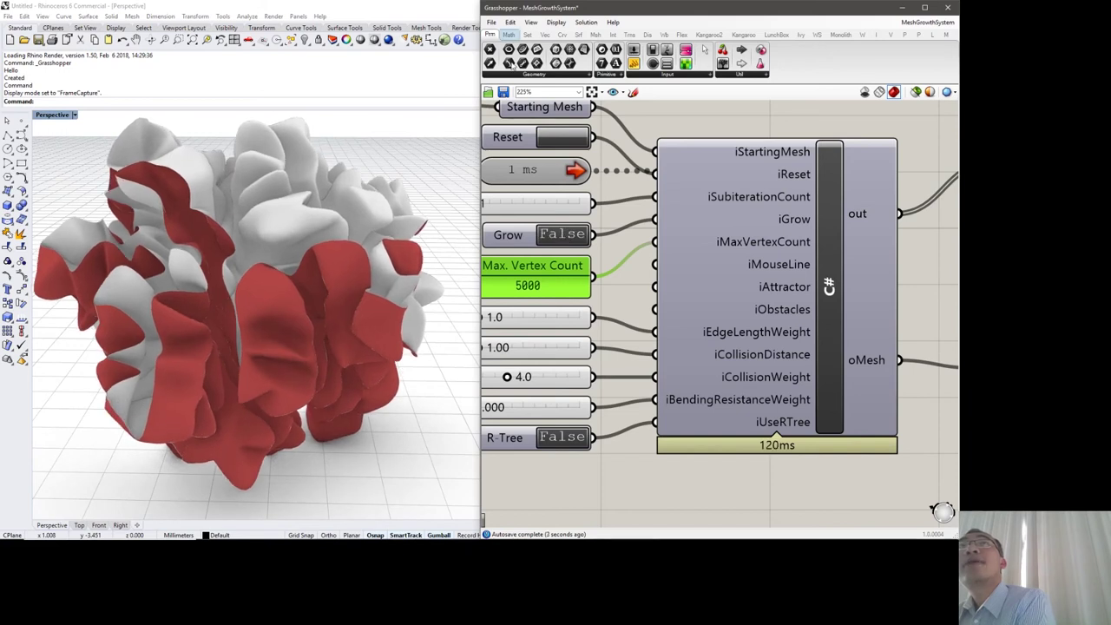
{"action": "left_click", "coordinate": [552, 174]}
{"action": "key", "text": "ctrl+e"}
- Save a copy of the definition as Preview_MeshGrowthSystem.gh in the Day 2 folder of C# Workshop 2018 Handouts
{"action": "left_click", "coordinate": [492, 22]}
{"action": "left_click", "coordinate": [521, 89]}
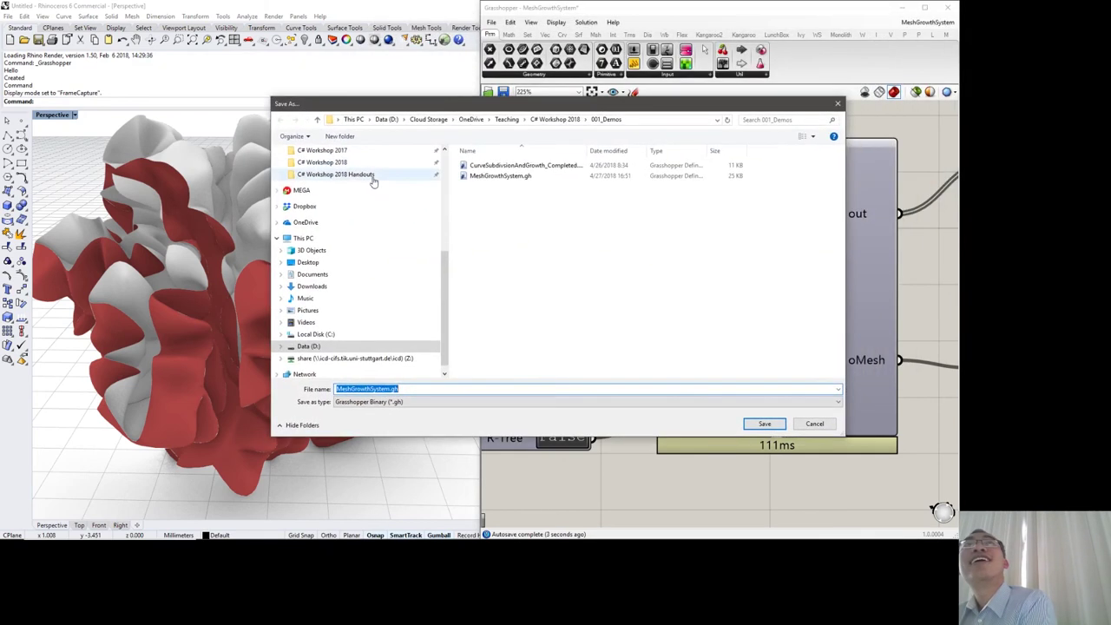
{"action": "left_click", "coordinate": [369, 176]}
{"action": "double_click", "coordinate": [491, 177]}
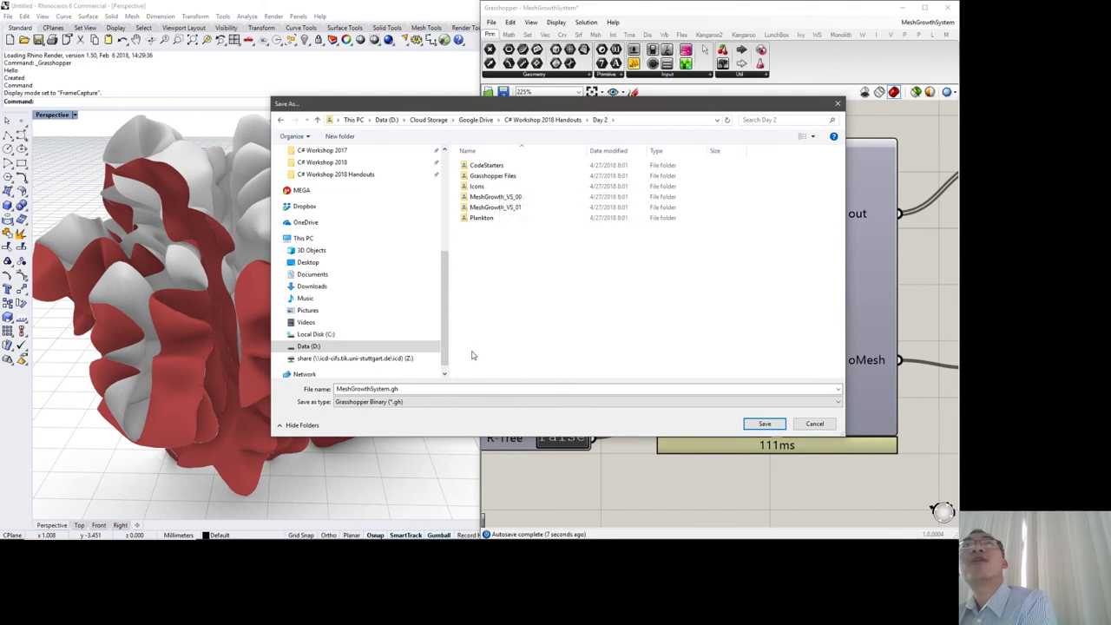
{"action": "left_click", "coordinate": [434, 390]}
{"action": "double_click", "coordinate": [337, 388]}
{"action": "left_click", "coordinate": [339, 389]}
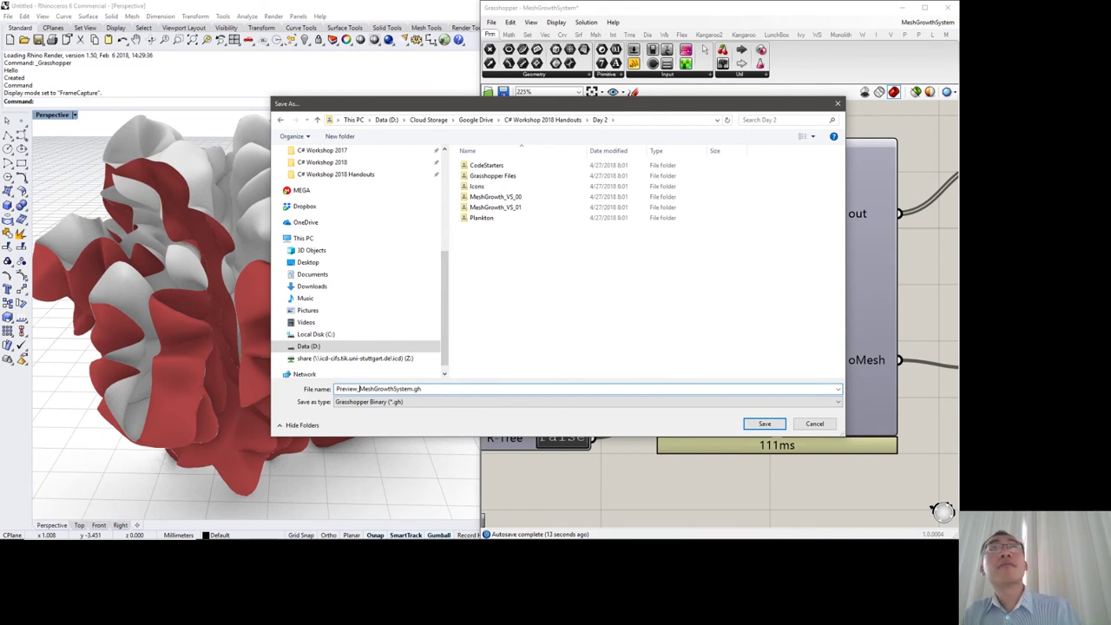
{"action": "left_click", "coordinate": [764, 424]}
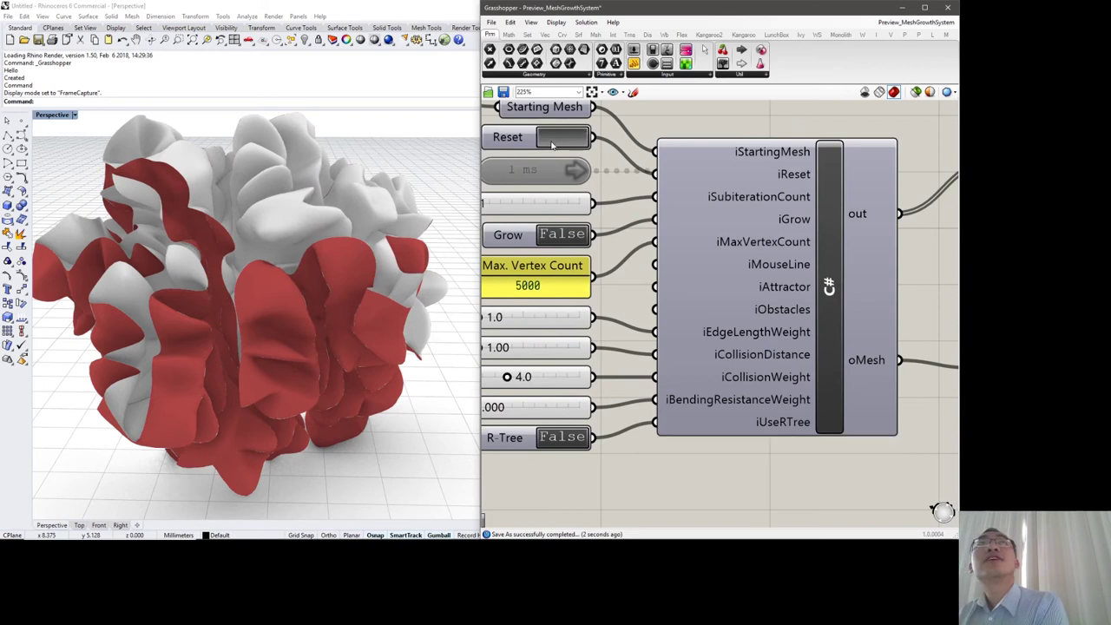
- Reset the mesh, enable the timer and set Grow to True to rerun the growth up to 5000 vertices
{"action": "left_click", "coordinate": [551, 144]}
{"action": "double_click", "coordinate": [535, 170]}
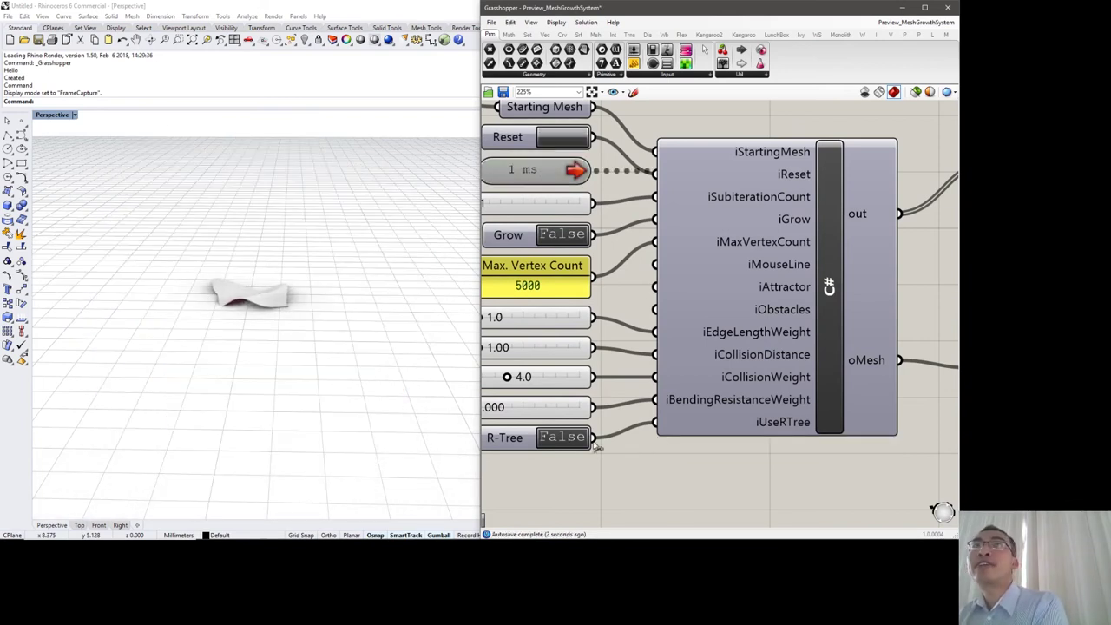
{"action": "left_click", "coordinate": [565, 233]}
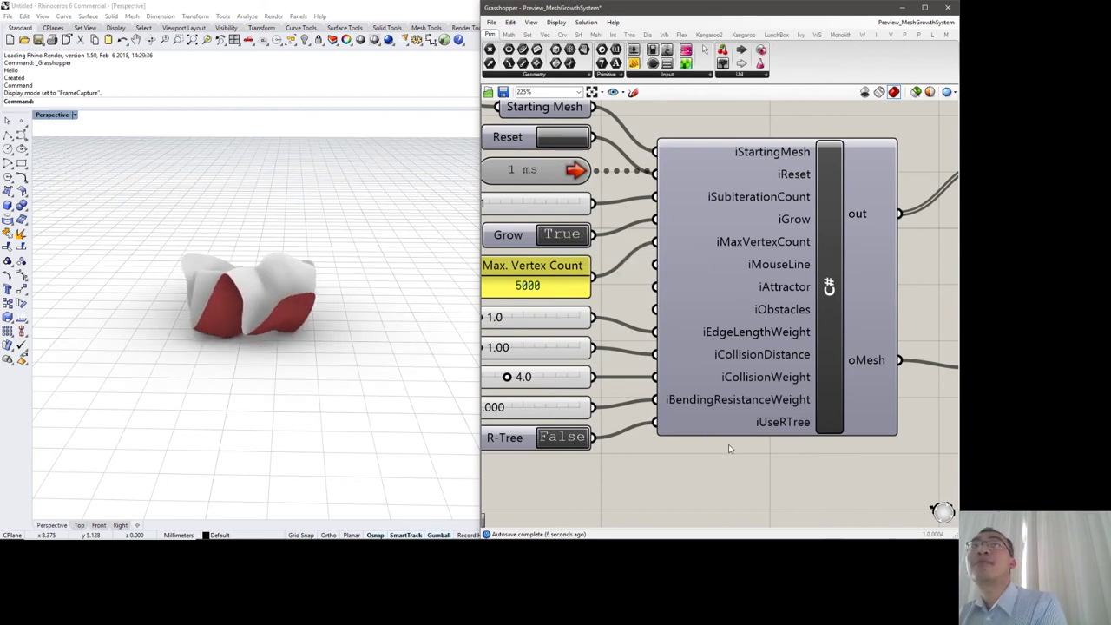
{"action": "right_click_drag", "start_coordinate": [751, 454], "coordinate": [757, 442]}
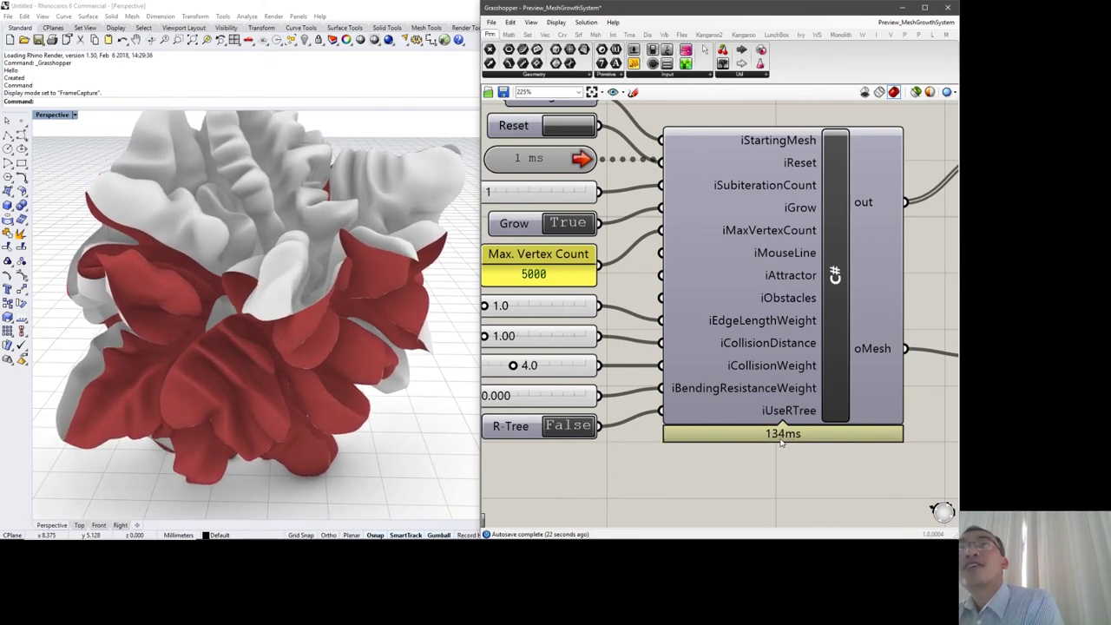
- Set the Max. Vertex Count panel to 10000 during the running growth
{"action": "left_click", "coordinate": [565, 276]}
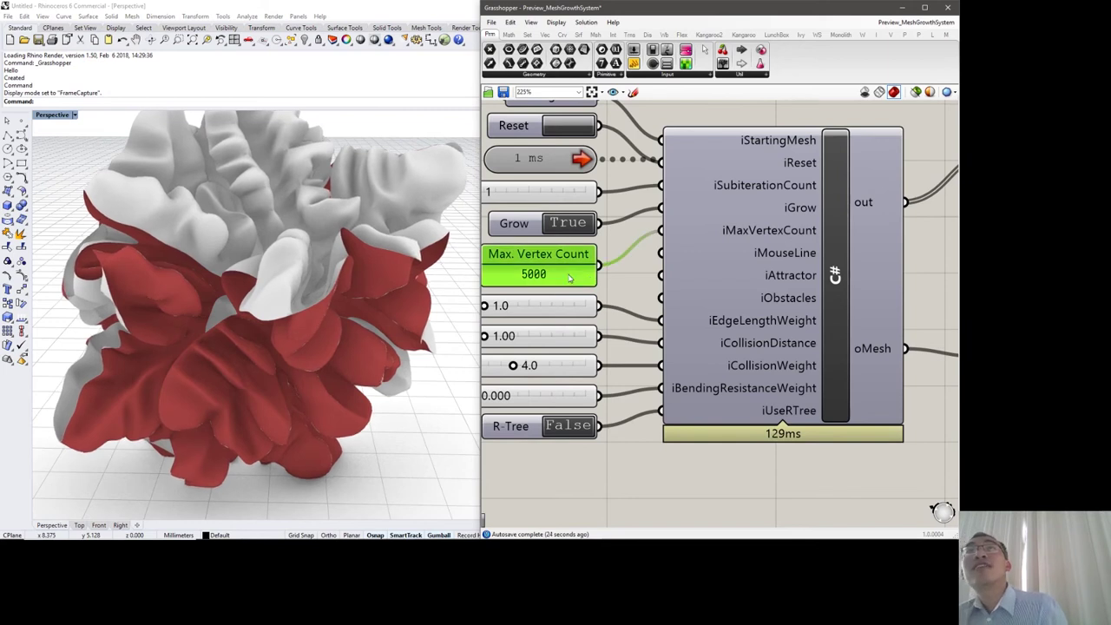
{"action": "double_click", "coordinate": [565, 276]}
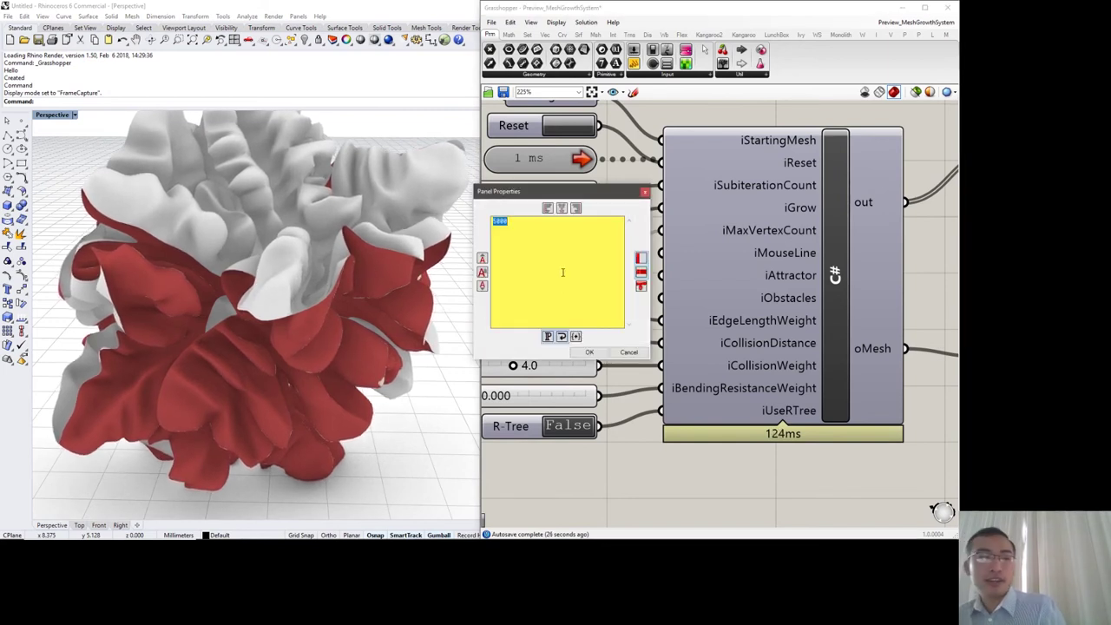
{"action": "type", "text": "10000"}
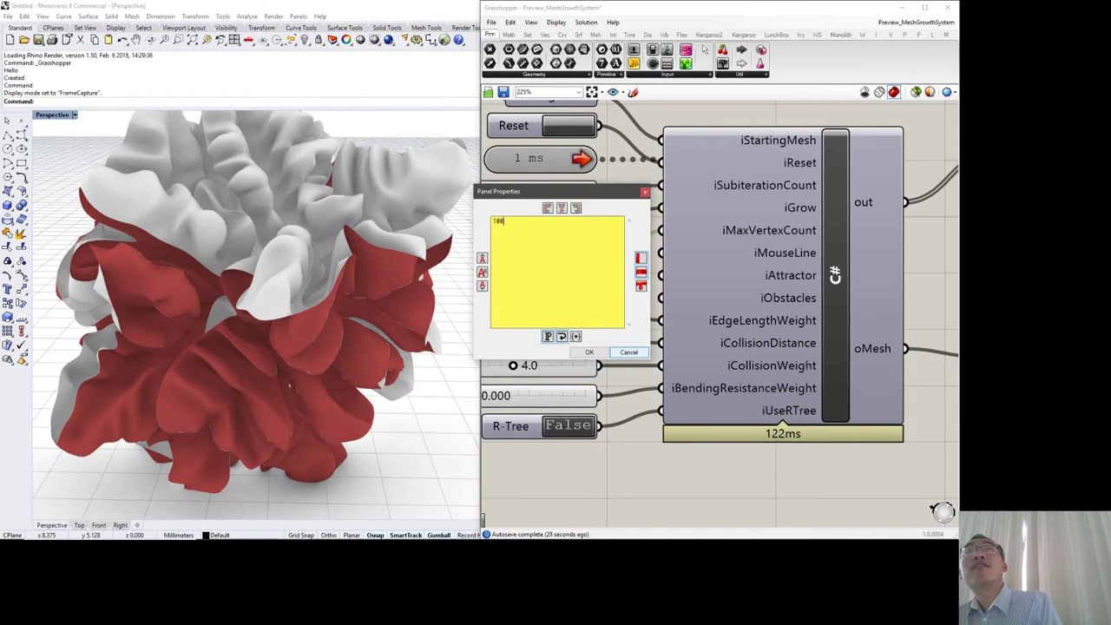
{"action": "left_click", "coordinate": [591, 353]}
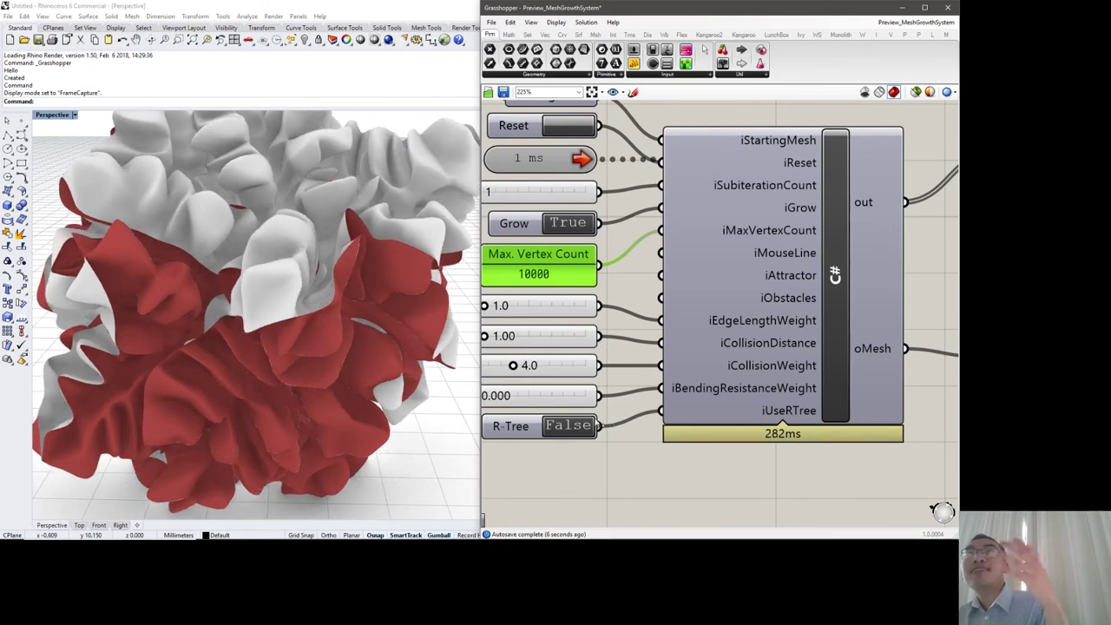
- Set the R-Tree toggle to True, and open the C# growth component's code in the Script Editor
{"action": "double_click", "coordinate": [573, 427]}
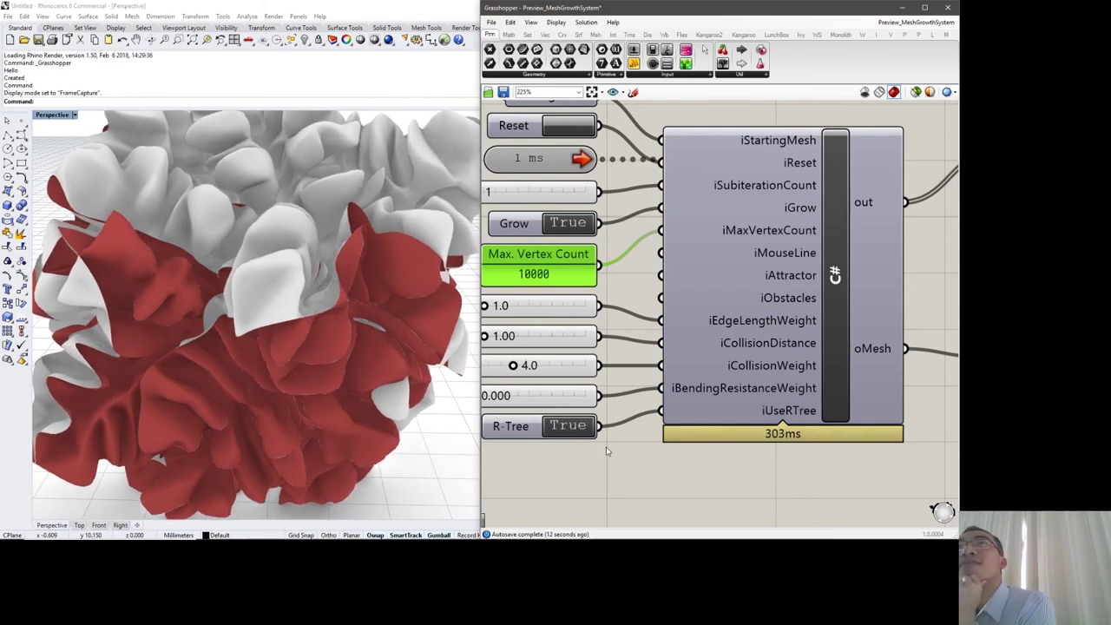
{"action": "right_click_drag", "start_coordinate": [574, 317], "coordinate": [646, 322]}
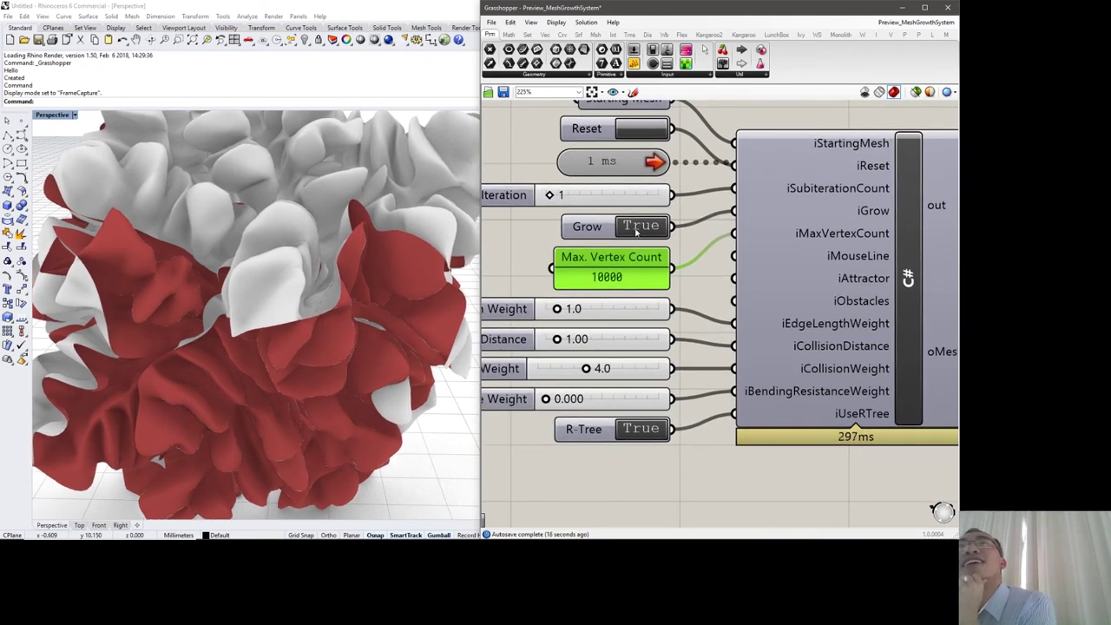
{"action": "left_click", "coordinate": [622, 166]}
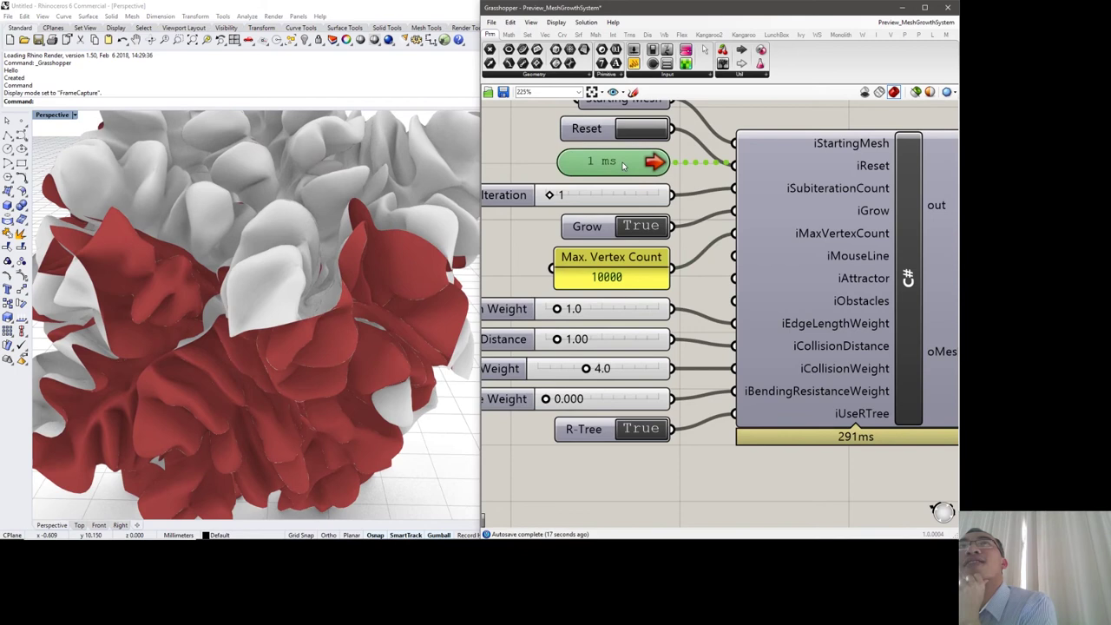
{"action": "double_click", "coordinate": [907, 286]}
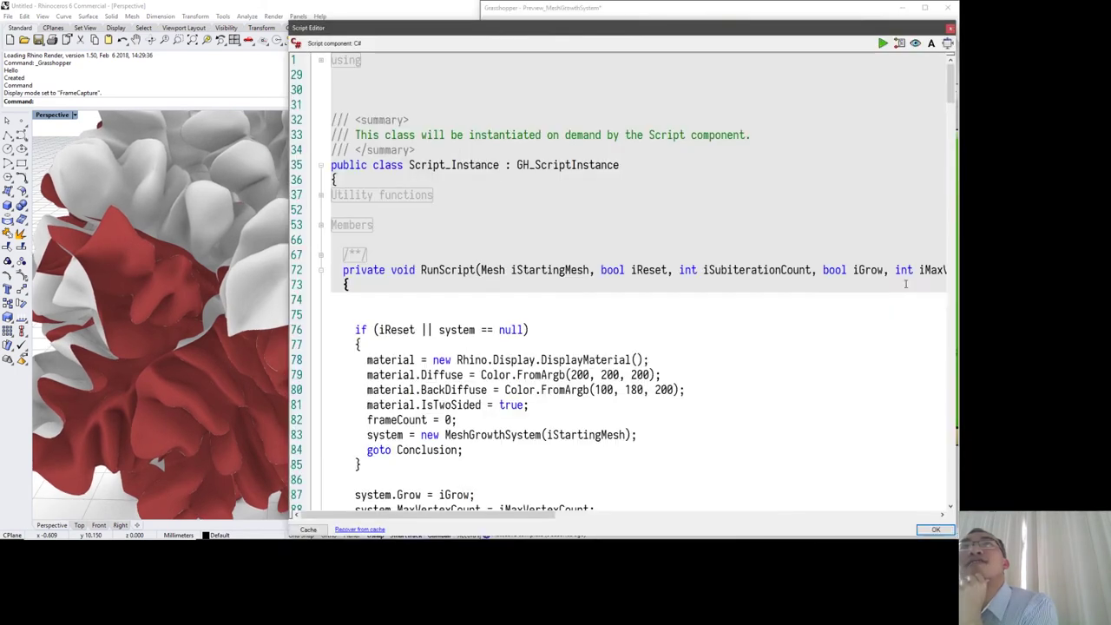
- Examine the collision call in the Update method of the mesh growth code, and close the Script Editor
{"action": "scroll", "coordinate": [543, 395], "scroll_direction": "down", "scroll_amount": 18}
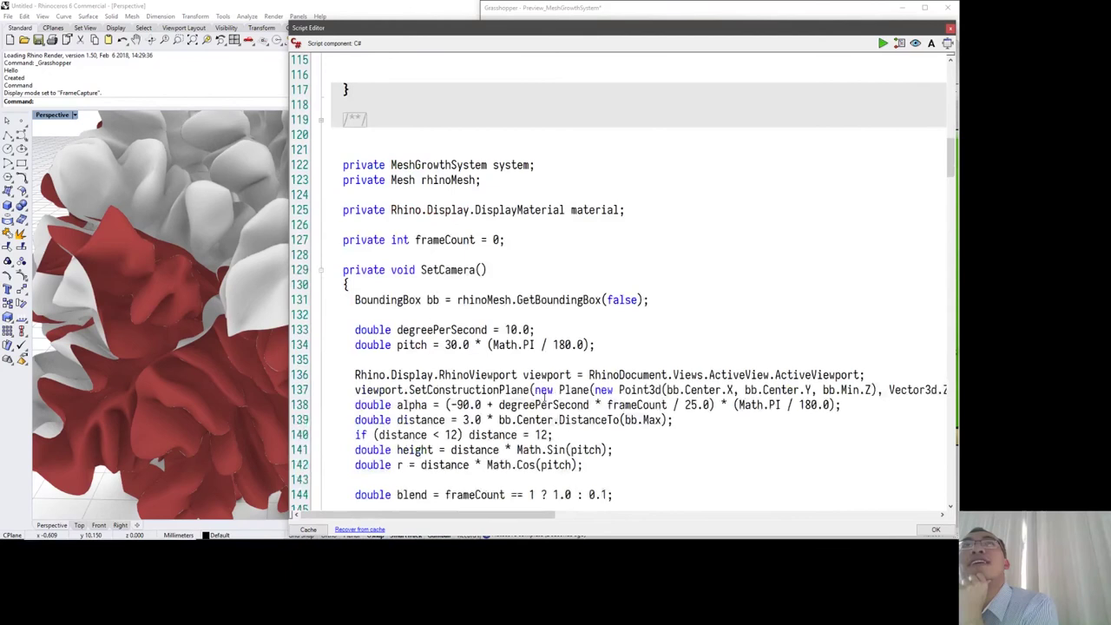
{"action": "scroll", "coordinate": [544, 397], "scroll_direction": "down", "scroll_amount": 7}
{"action": "scroll", "coordinate": [544, 396], "scroll_direction": "down", "scroll_amount": 5}
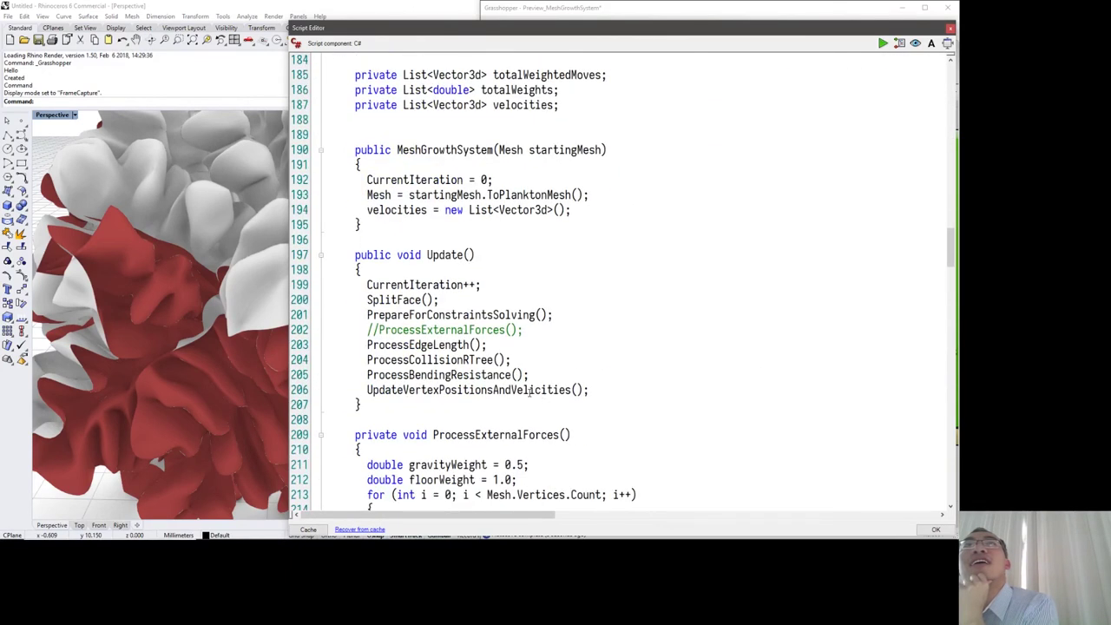
{"action": "double_click", "coordinate": [369, 360]}
{"action": "left_click", "coordinate": [367, 359]}
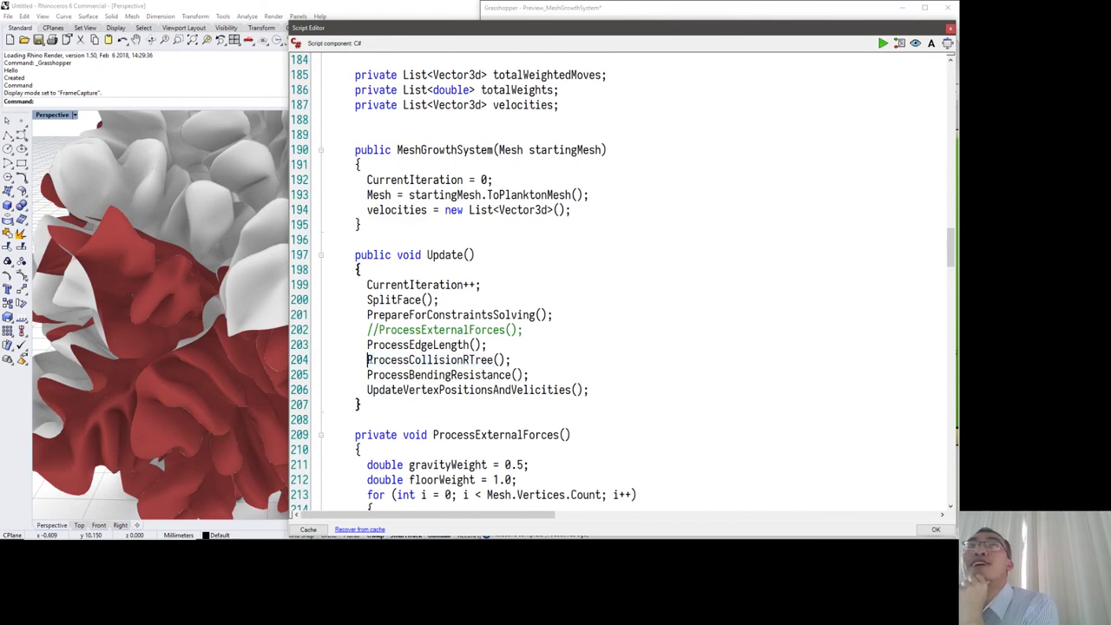
{"action": "left_click_drag", "start_coordinate": [726, 33], "coordinate": [510, 40]}
{"action": "left_click", "coordinate": [733, 35]}
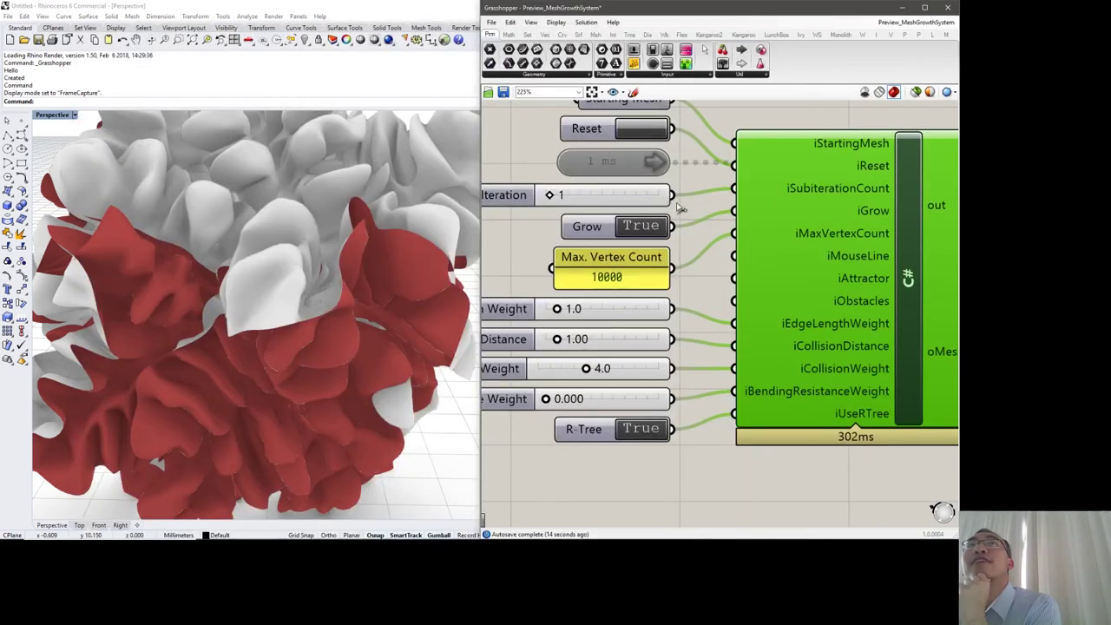
- Examine the growth component's output panel for the iteration, vertex and face counts
{"action": "right_click_drag", "start_coordinate": [711, 227], "coordinate": [513, 314]}
{"action": "right_click_drag", "start_coordinate": [877, 265], "coordinate": [684, 274]}
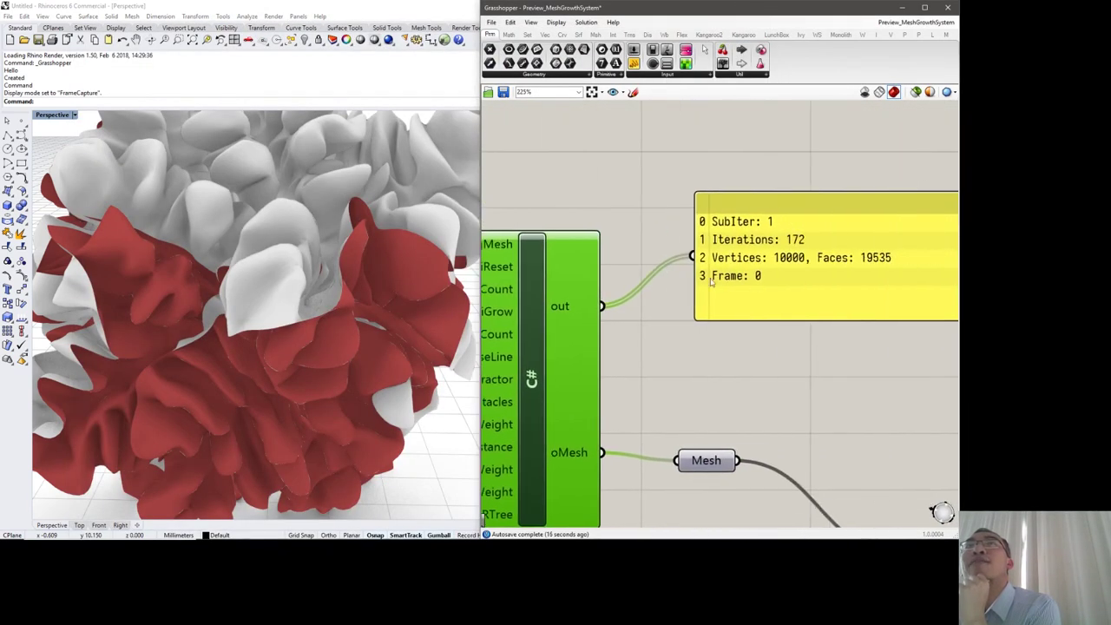
{"action": "scroll", "coordinate": [767, 280], "scroll_direction": "up", "scroll_amount": 2}
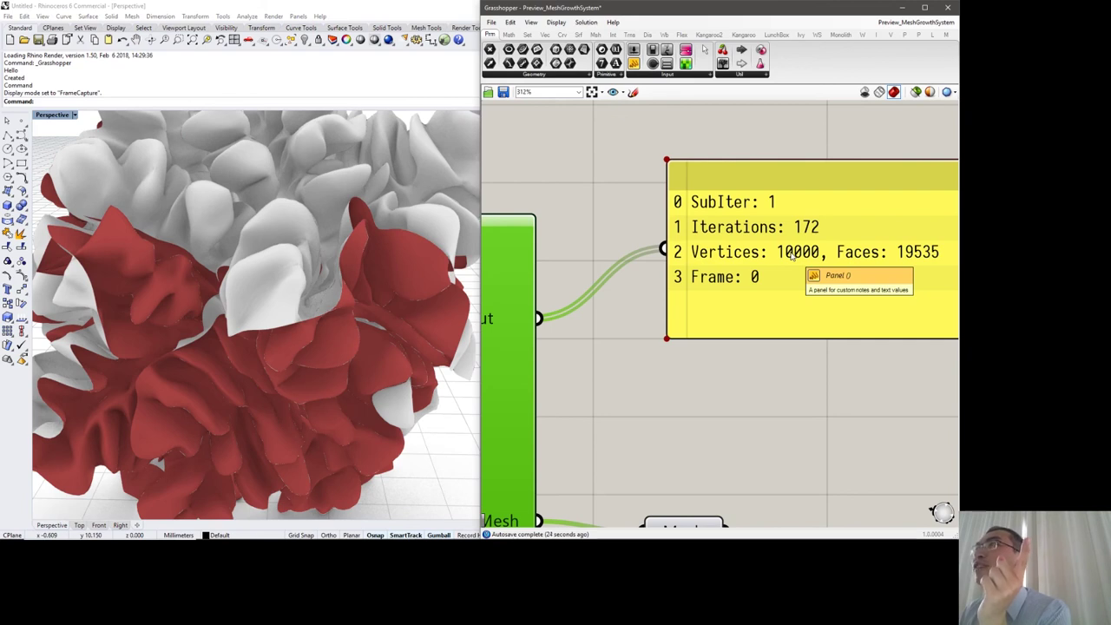
{"action": "right_click_drag", "start_coordinate": [792, 256], "coordinate": [773, 252]}
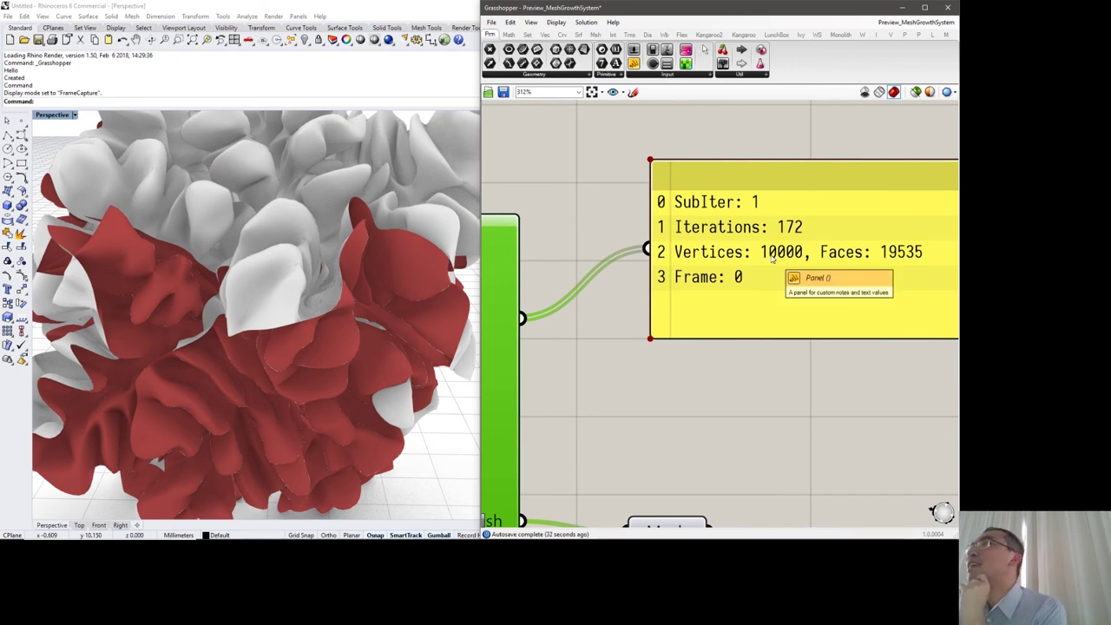
{"action": "scroll", "coordinate": [772, 258], "scroll_direction": "down", "scroll_amount": 5}
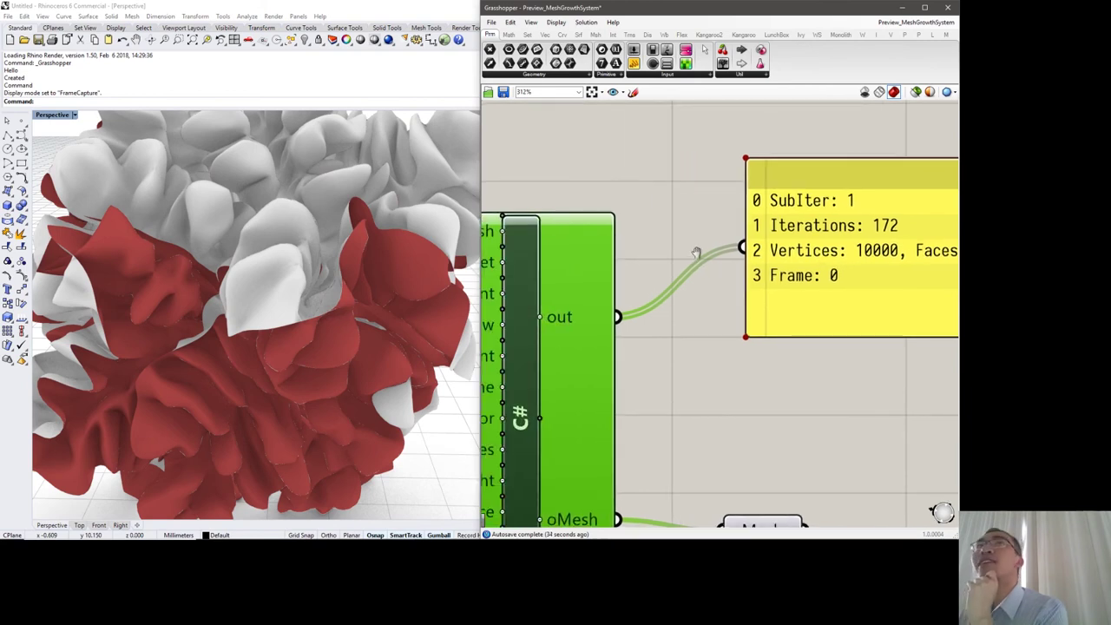
- Run the 1 ms timer briefly, switch it off, and set the Grow toggle to False
{"action": "right_click_drag", "start_coordinate": [681, 266], "coordinate": [727, 303]}
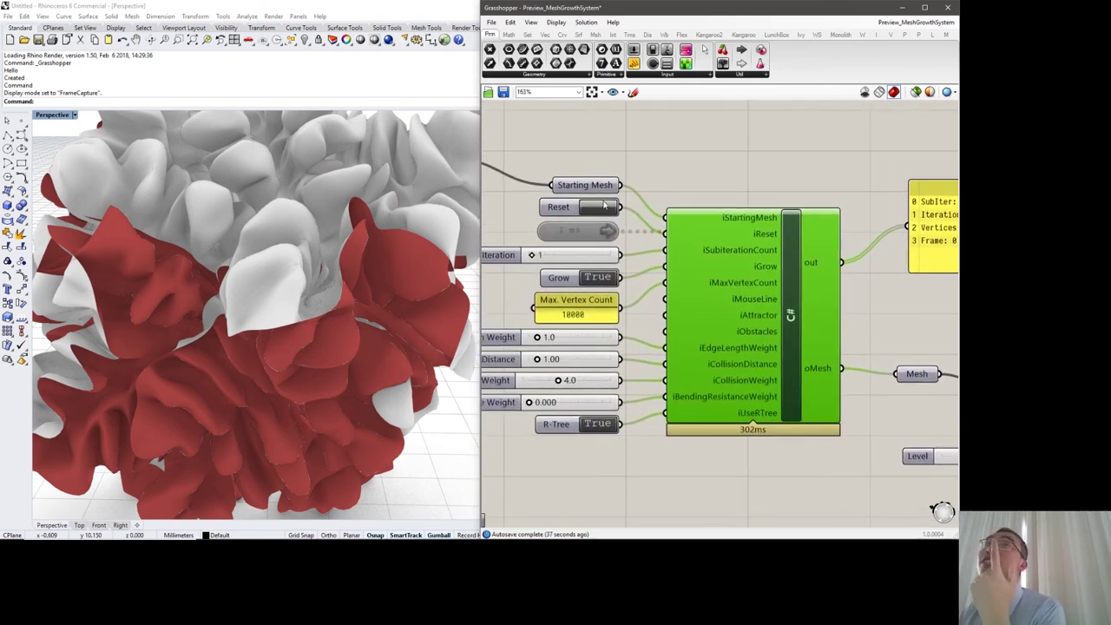
{"action": "left_click", "coordinate": [588, 230]}
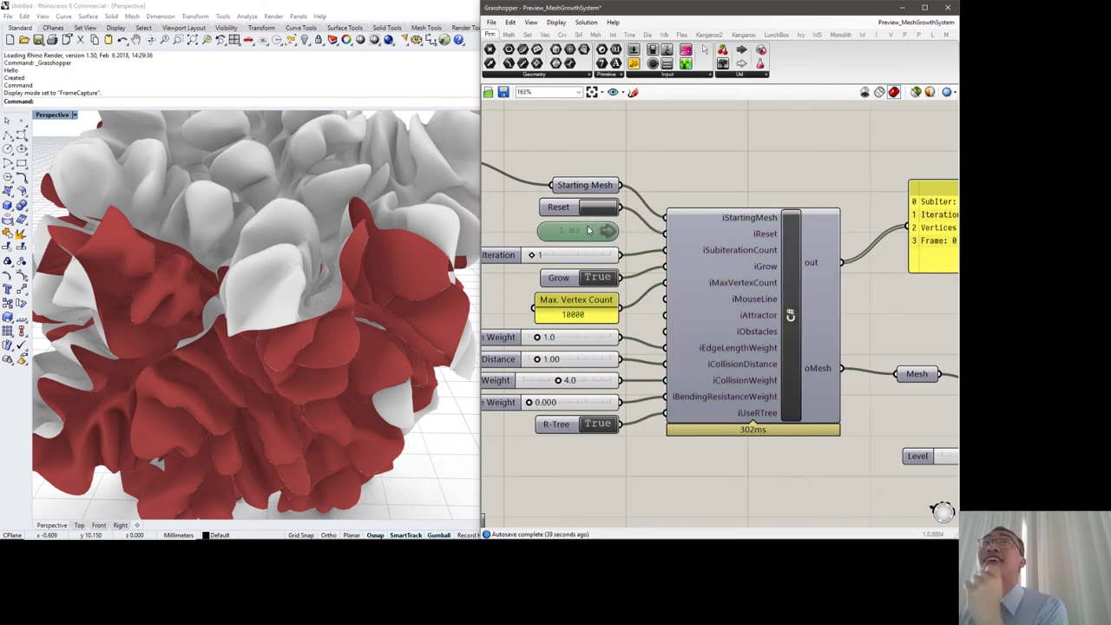
{"action": "double_click", "coordinate": [591, 230]}
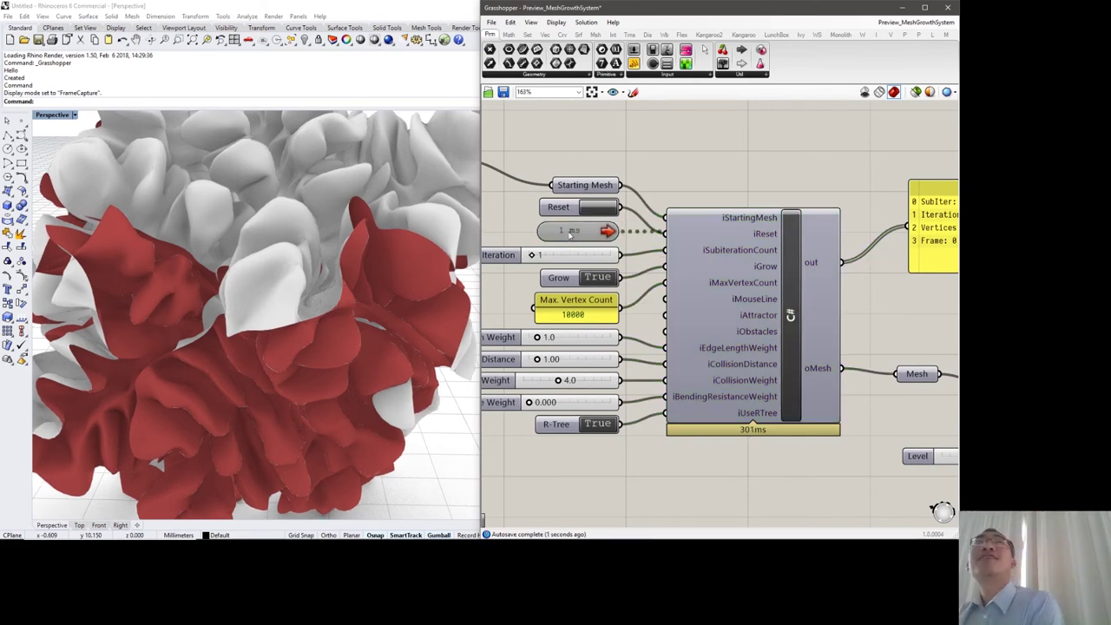
{"action": "left_click", "coordinate": [570, 233]}
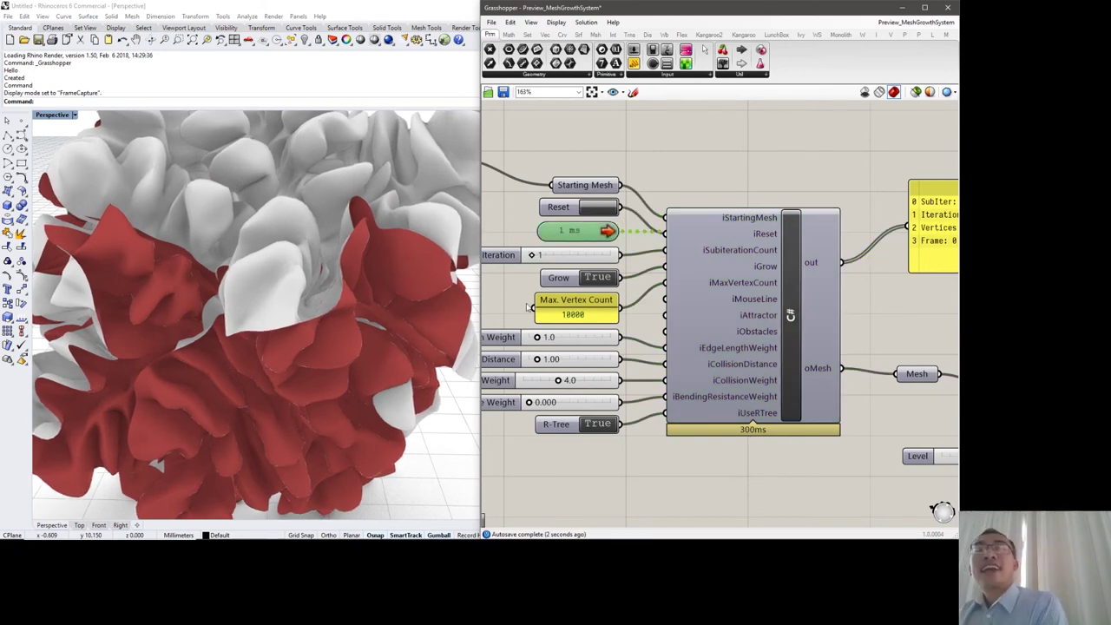
{"action": "mouse_move", "coordinate": [317, 534]}
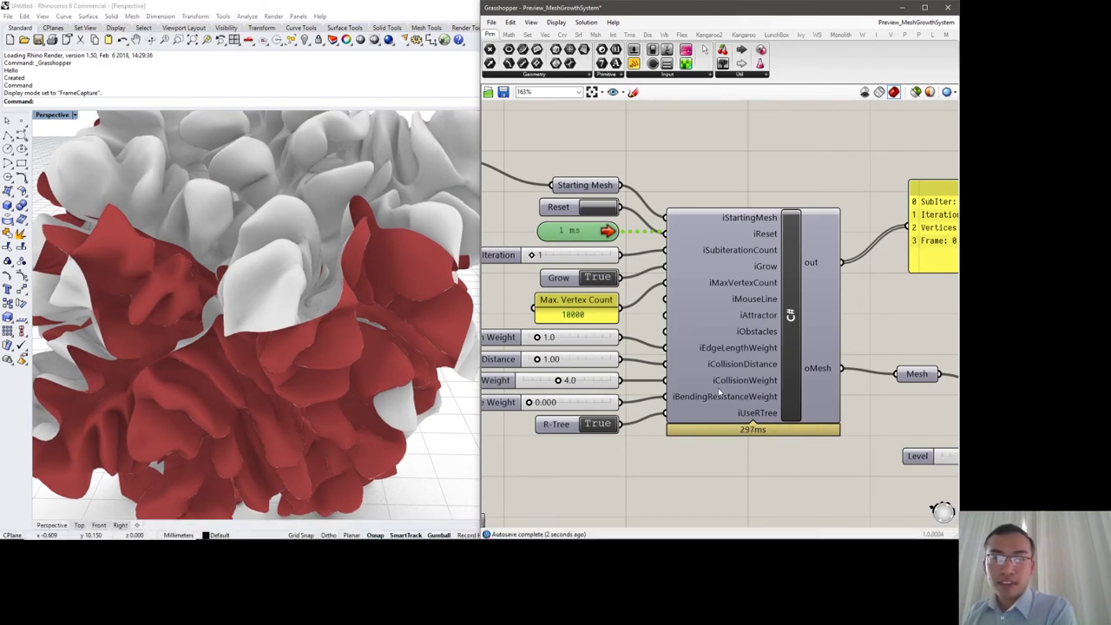
{"action": "right_click_drag", "start_coordinate": [562, 401], "coordinate": [691, 385]}
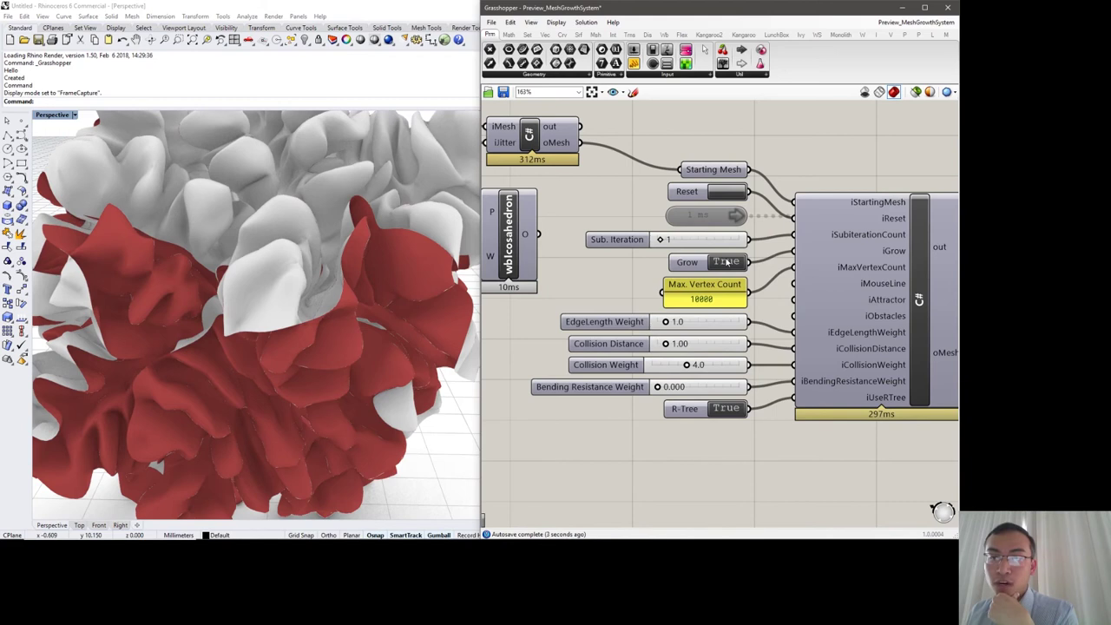
{"action": "right_click_drag", "start_coordinate": [624, 385], "coordinate": [637, 377]}
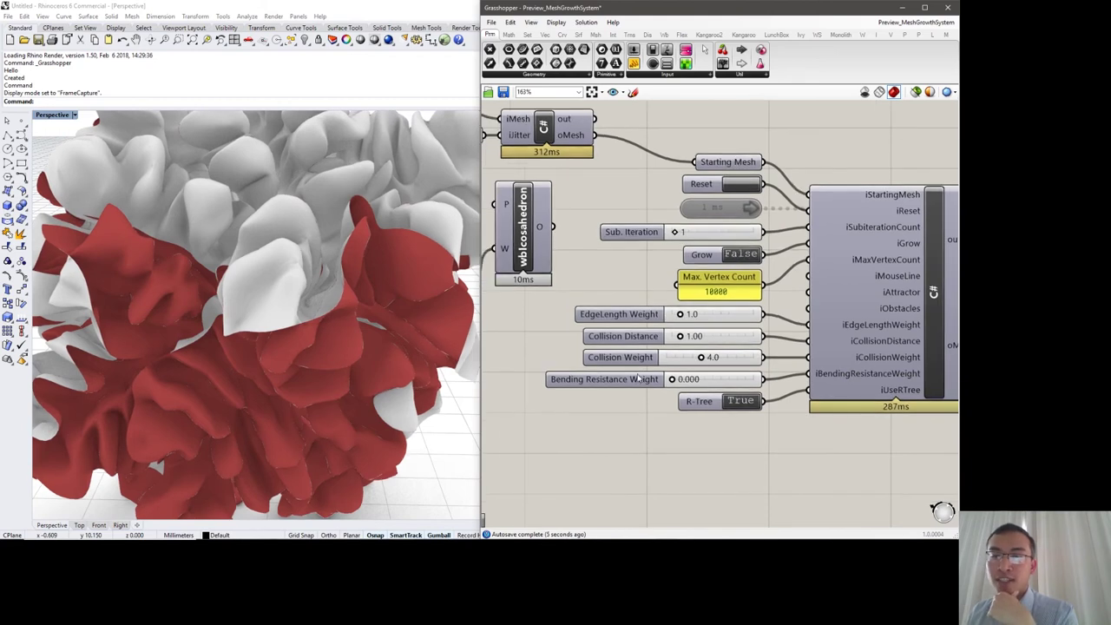
- Set the Level slider of the Loop subdivision component to 0
{"action": "right_click_drag", "start_coordinate": [857, 258], "coordinate": [619, 233]}
{"action": "right_click_drag", "start_coordinate": [943, 389], "coordinate": [847, 344]}
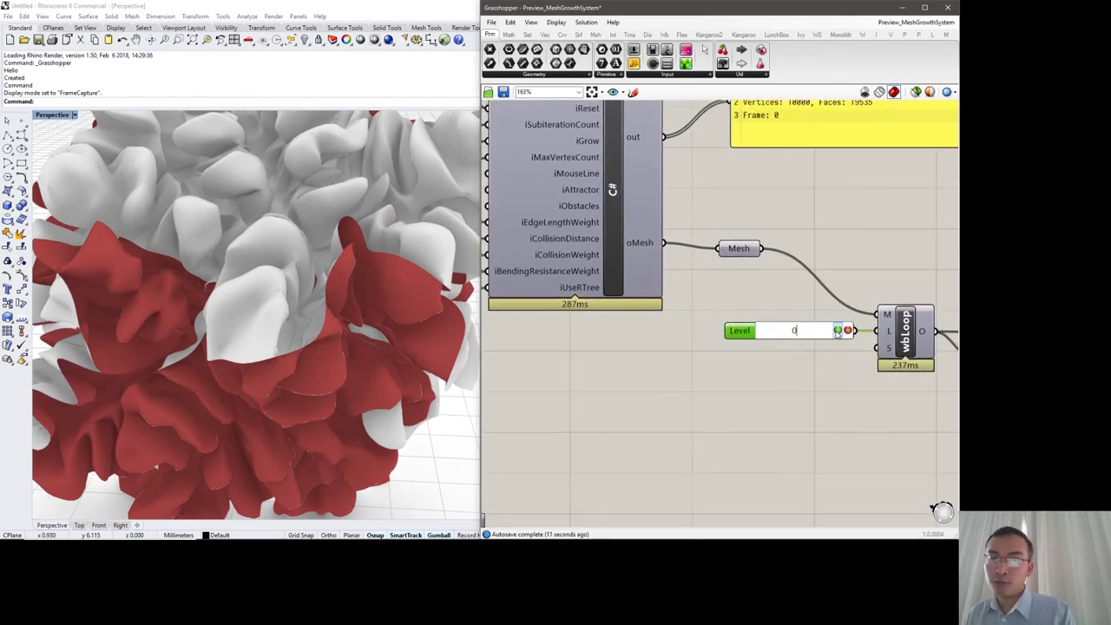
{"action": "left_click", "coordinate": [837, 330]}
- Examine the faceted mesh up close in the Perspective viewport, along with the Bending Resistance Weight input
{"action": "left_click", "coordinate": [243, 220]}
{"action": "scroll", "coordinate": [243, 220], "scroll_direction": "up", "scroll_amount": 6}
{"action": "right_click_drag", "start_coordinate": [578, 248], "coordinate": [858, 324]}
{"action": "right_click_drag", "start_coordinate": [718, 328], "coordinate": [835, 334]}
{"action": "scroll", "coordinate": [709, 340], "scroll_direction": "up", "scroll_amount": 4}
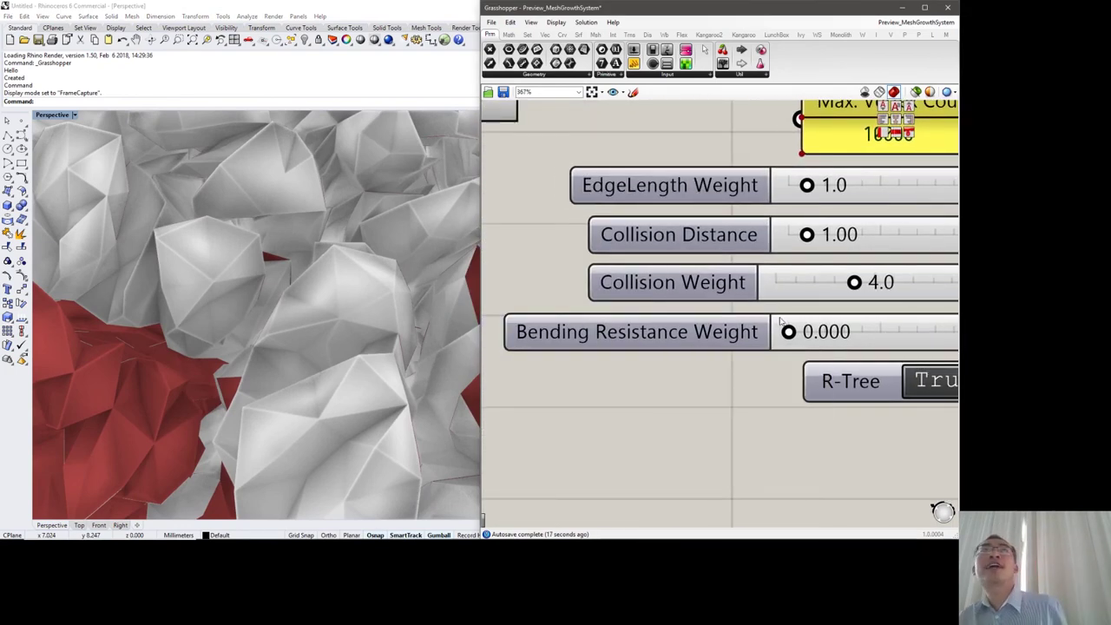
{"action": "right_click_drag", "start_coordinate": [296, 234], "coordinate": [182, 341]}
{"action": "scroll", "coordinate": [191, 259], "scroll_direction": "up", "scroll_amount": 4}
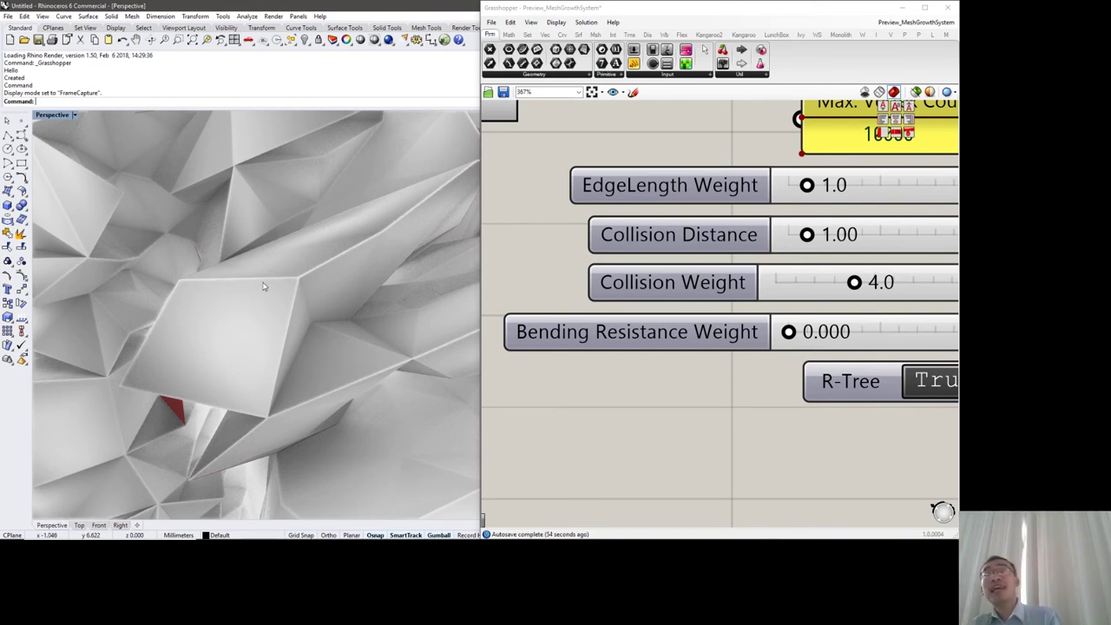
{"action": "scroll", "coordinate": [264, 287], "scroll_direction": "down", "scroll_amount": 5}
- Switch to PowerPoint, present slide 120 on the influence of bending resistance, and exit the slide show
{"action": "mouse_move", "coordinate": [19, 533]}
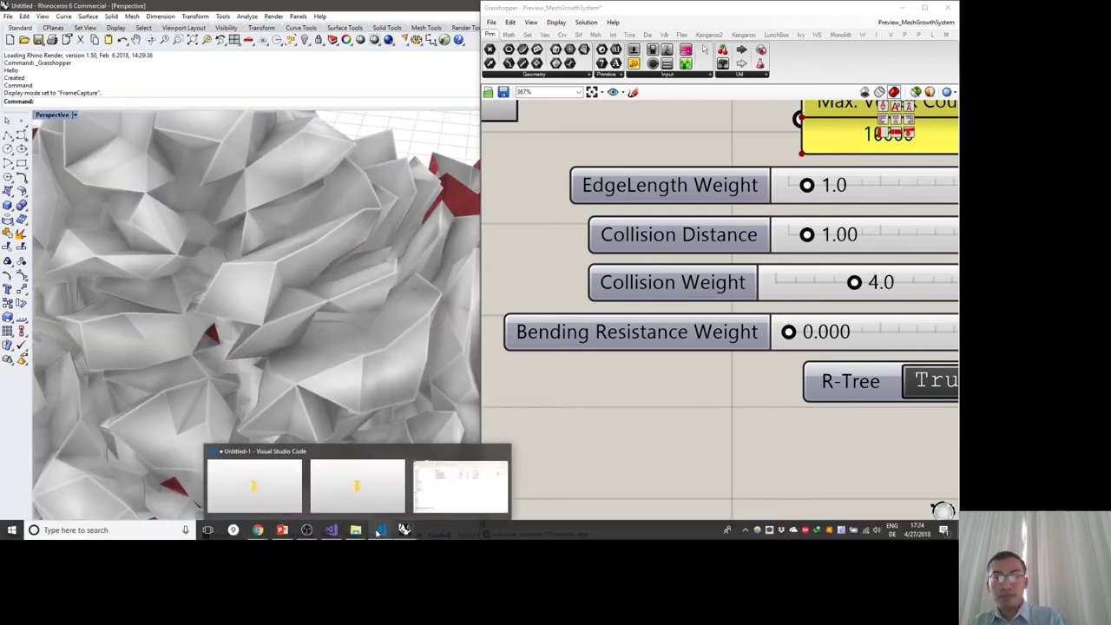
{"action": "right_click_drag", "start_coordinate": [735, 398], "coordinate": [672, 414]}
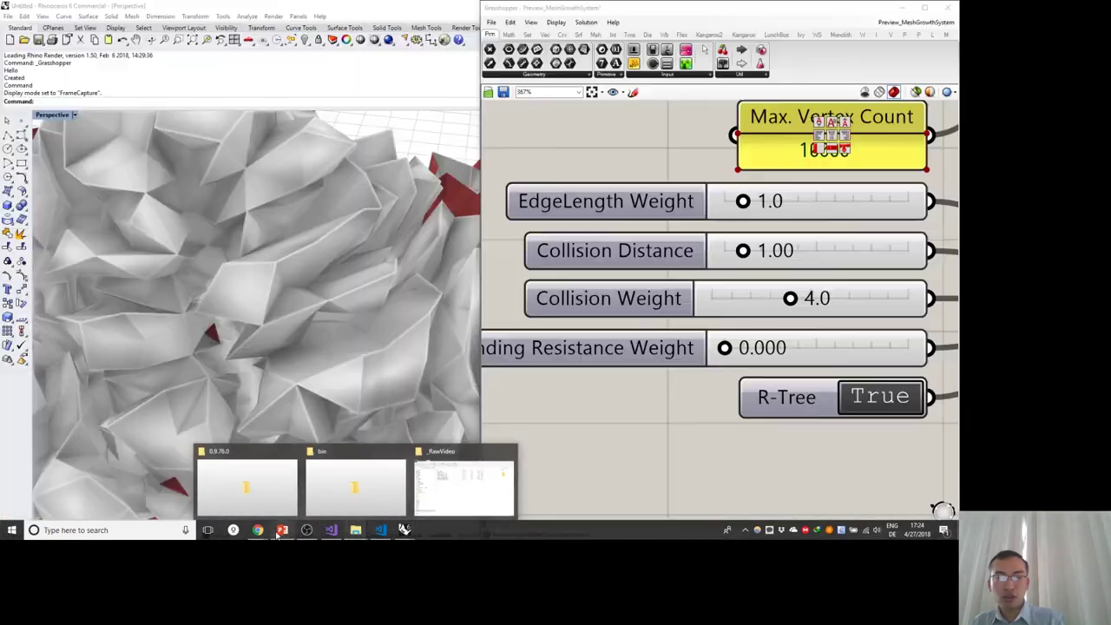
{"action": "left_click", "coordinate": [282, 530]}
{"action": "left_click", "coordinate": [44, 455]}
{"action": "scroll", "coordinate": [48, 486], "scroll_direction": "down", "scroll_amount": 3}
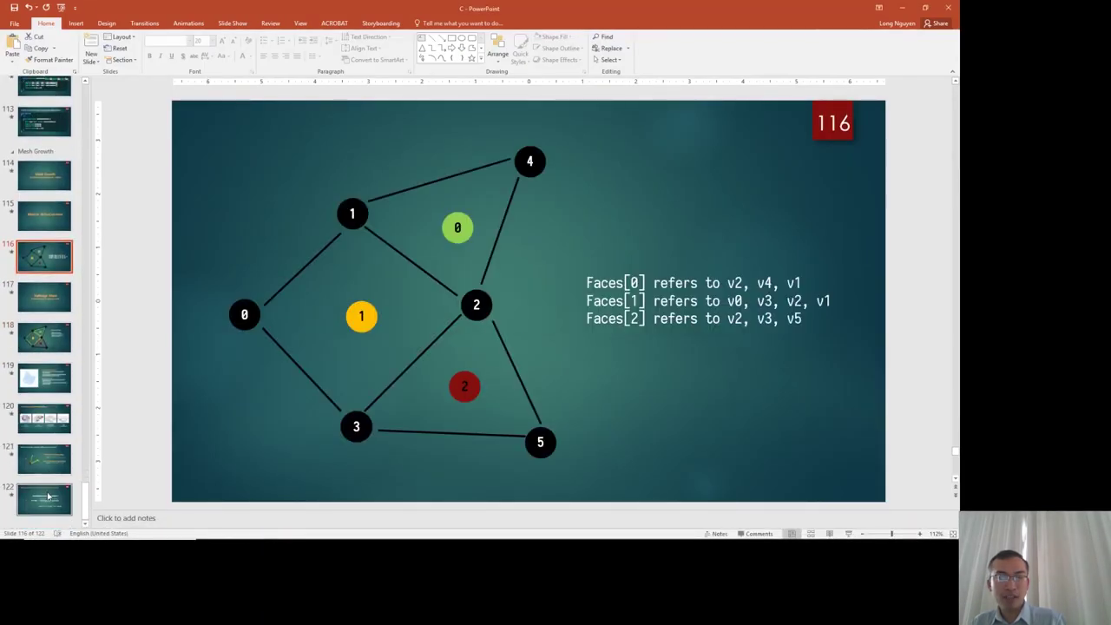
{"action": "left_click", "coordinate": [49, 425]}
{"action": "key", "text": "shift+F5"}
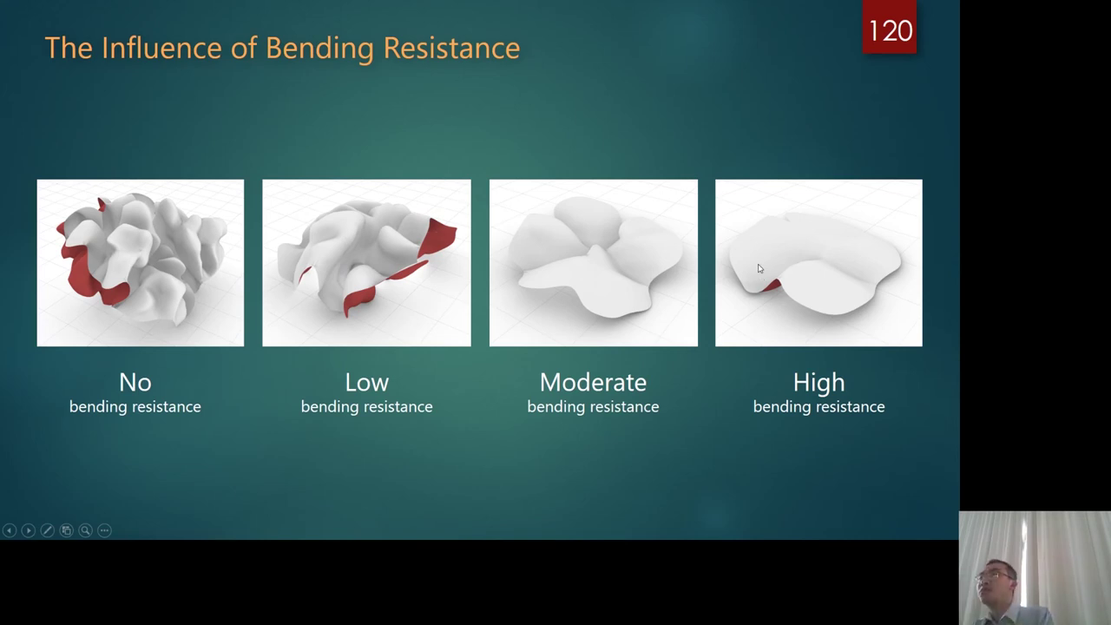
{"action": "key", "text": "Escape"}
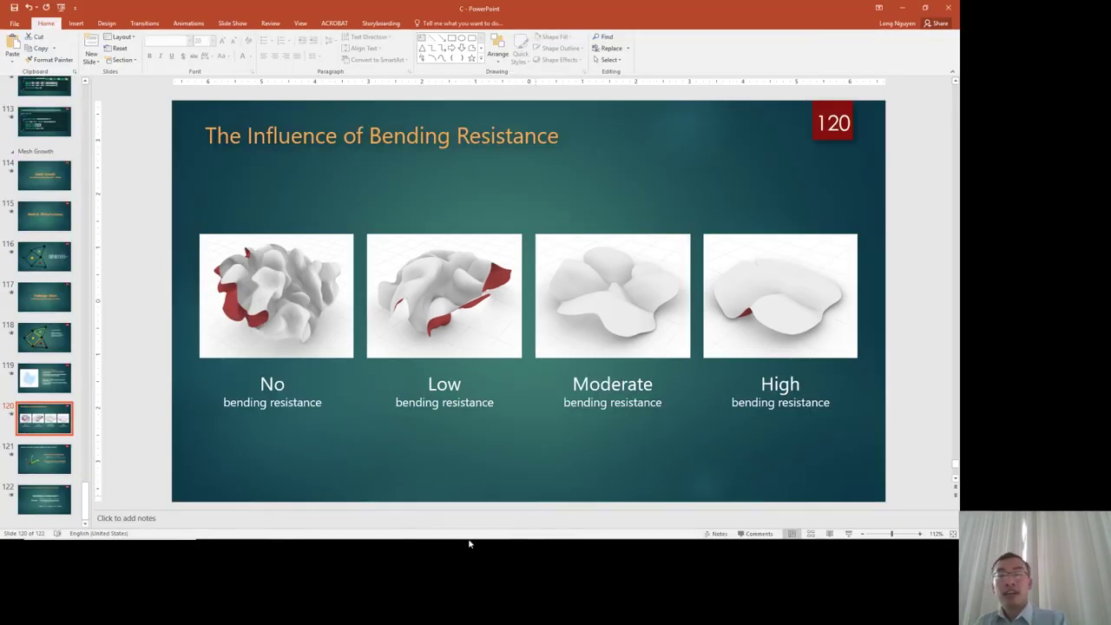
- Switch to the _RawVideo folder in File Explorer and play ThinSheet_100k_1.0_4.0_0.2.mp4
{"action": "left_click", "coordinate": [356, 534]}
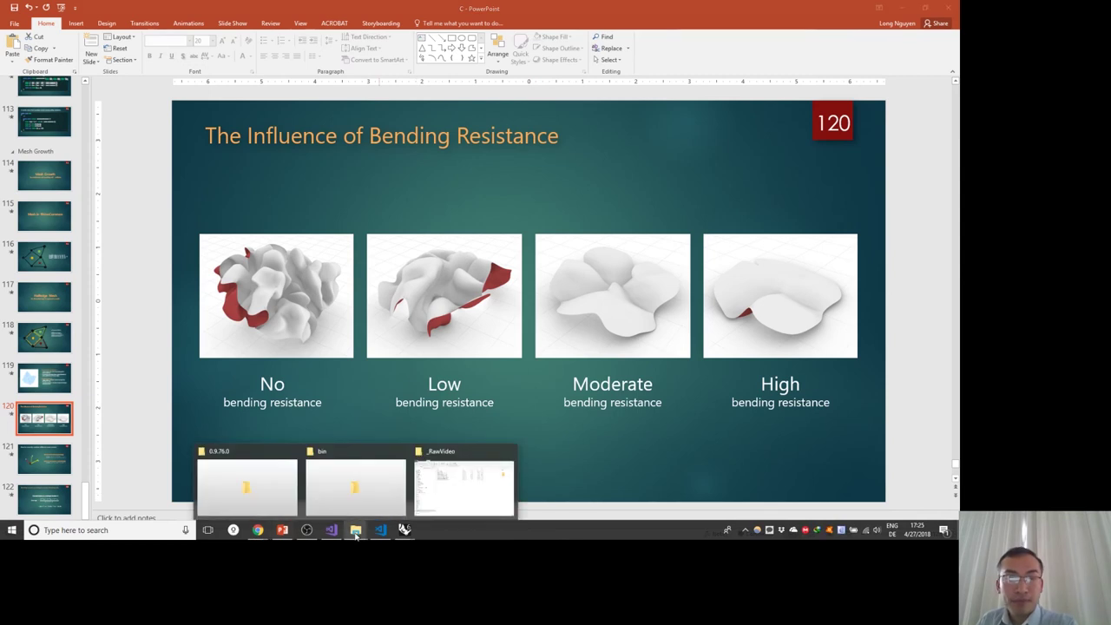
{"action": "left_click", "coordinate": [483, 483]}
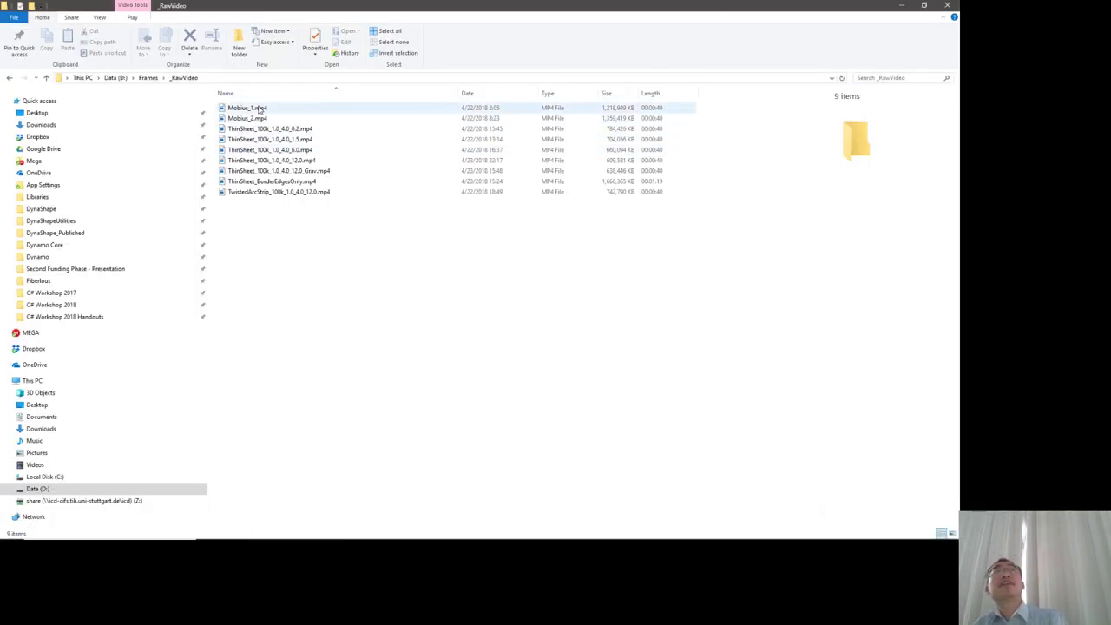
{"action": "left_click", "coordinate": [333, 139]}
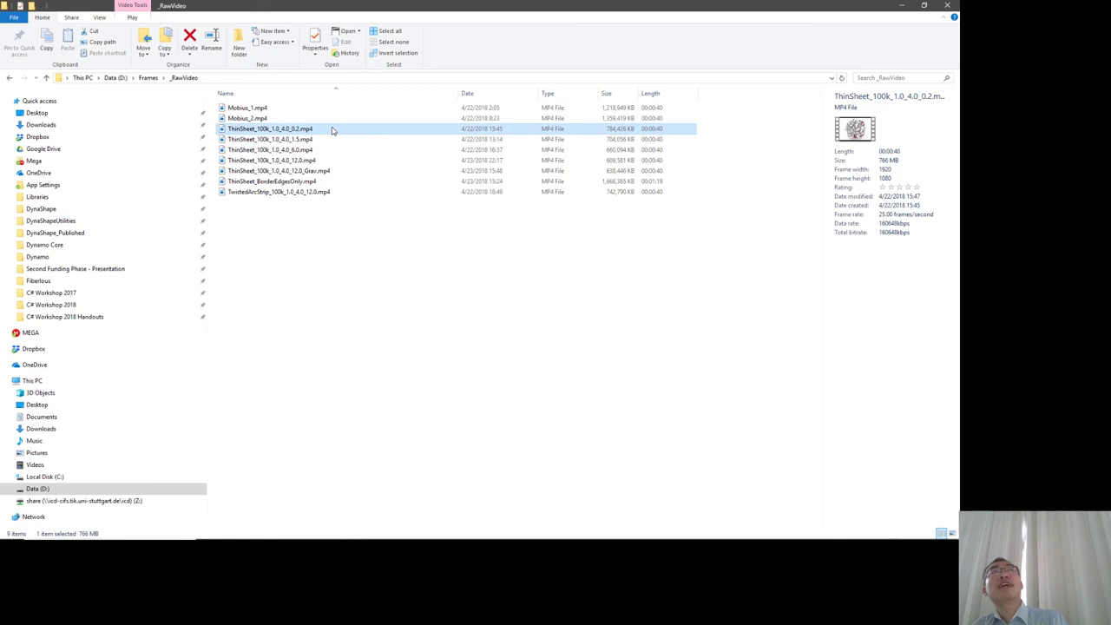
{"action": "double_click", "coordinate": [332, 128]}
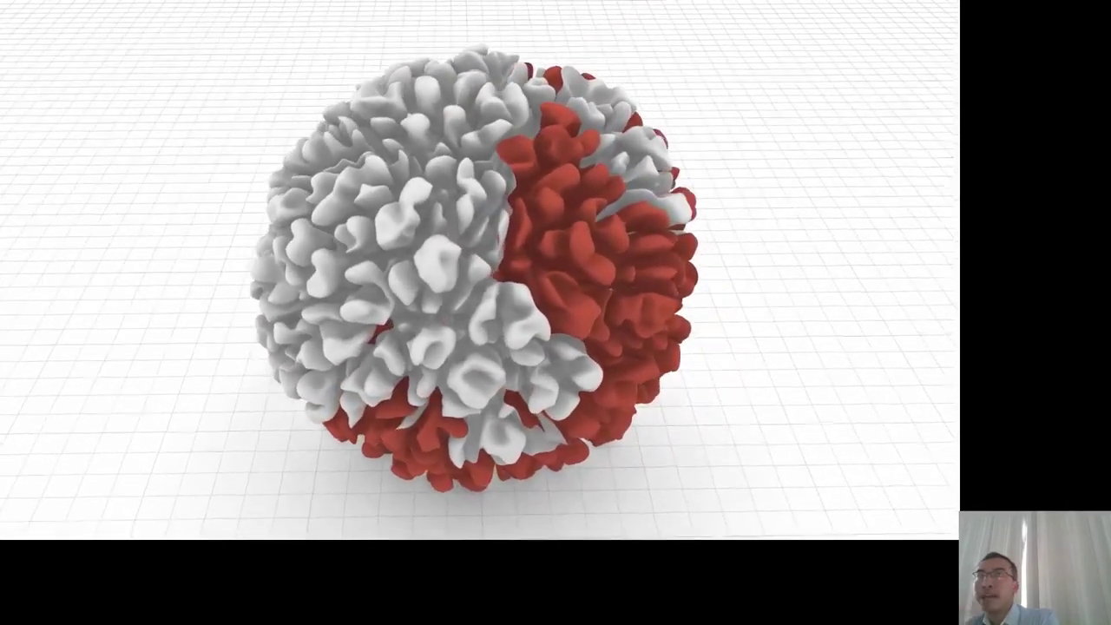
- Replay the growth video from the start, skip ahead to its late growth stage, and close the player
{"action": "mouse_move", "coordinate": [252, 523]}
{"action": "left_click_drag", "start_coordinate": [31, 488], "coordinate": [14, 485]}
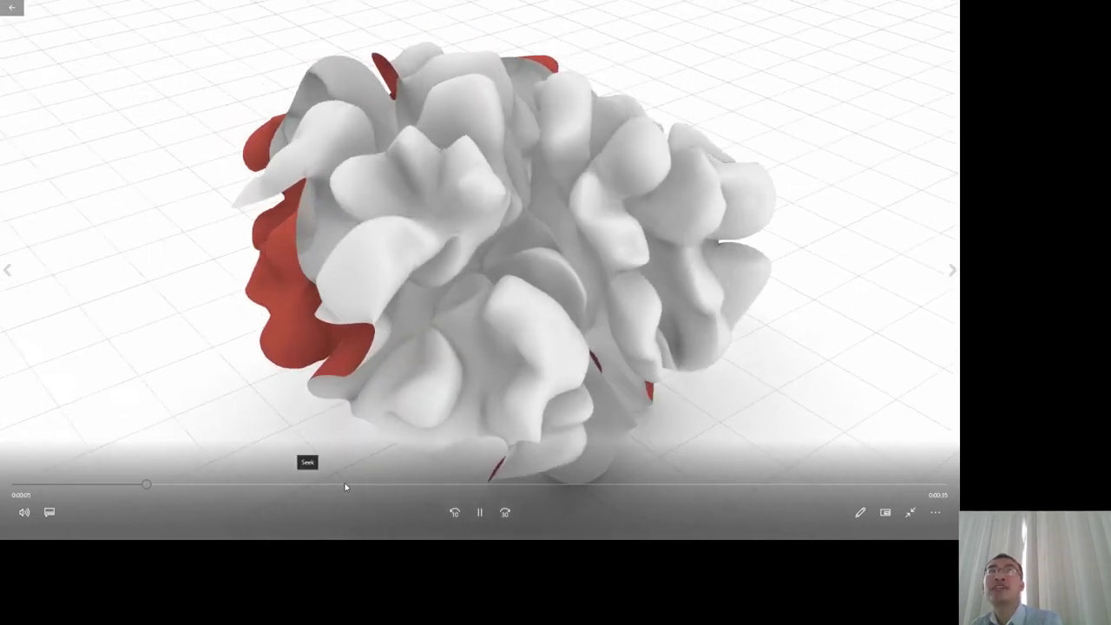
{"action": "left_click", "coordinate": [739, 483]}
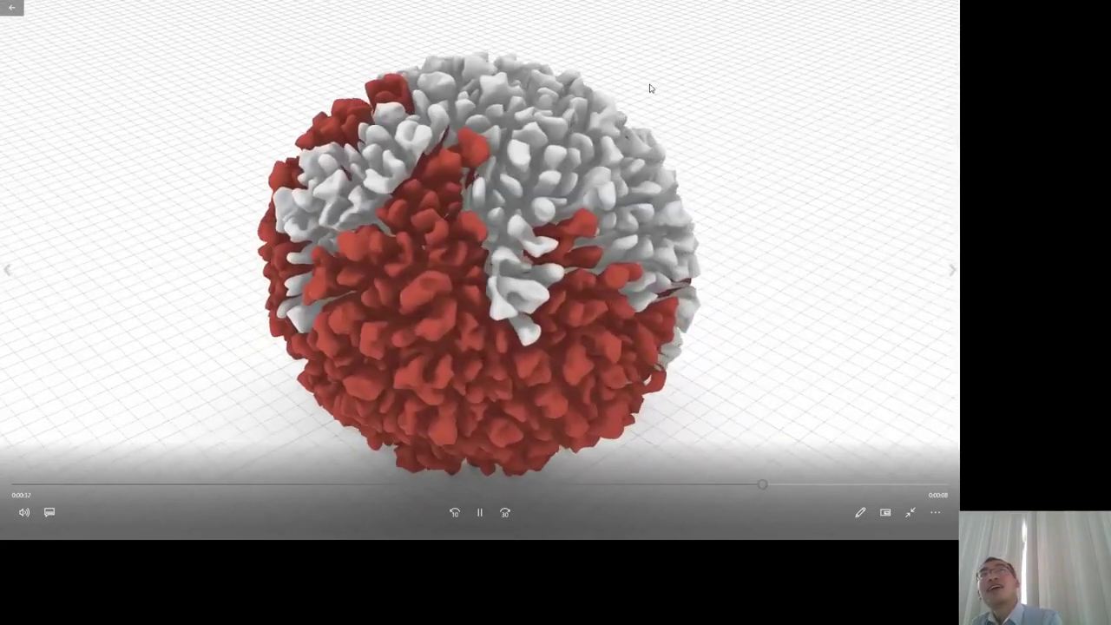
{"action": "key", "text": "Escape"}
{"action": "left_click", "coordinate": [945, 8]}
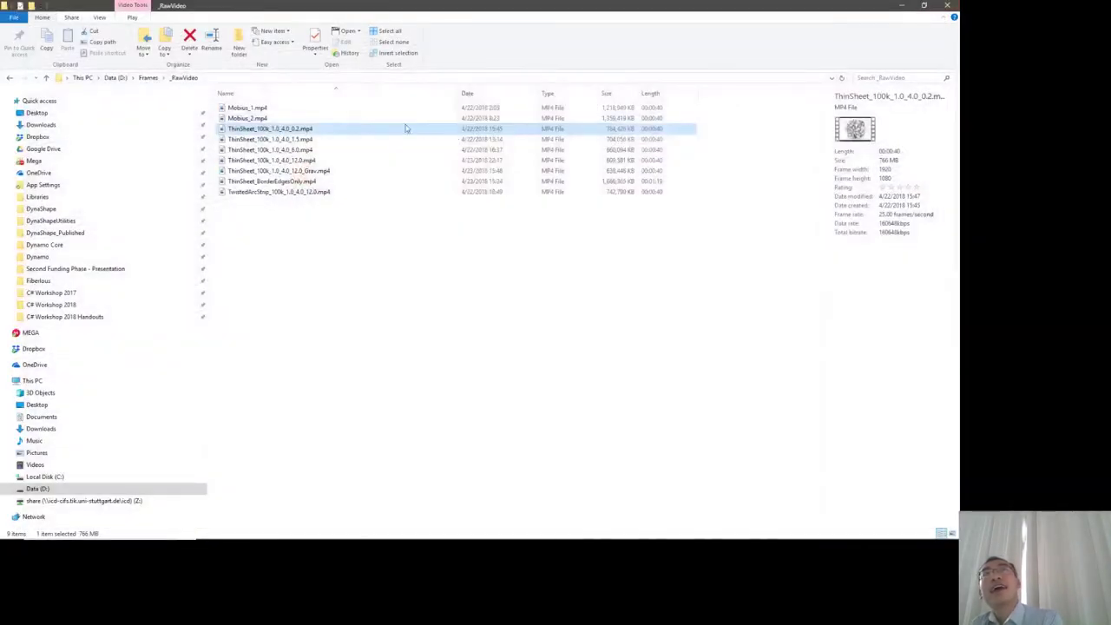
- Play ThinSheet_100k_1.0_4.0_6.0.mp4, close it, and play ThinSheet_100k_1.0_4.0_12.0_Grav.mp4
{"action": "double_click", "coordinate": [317, 152]}
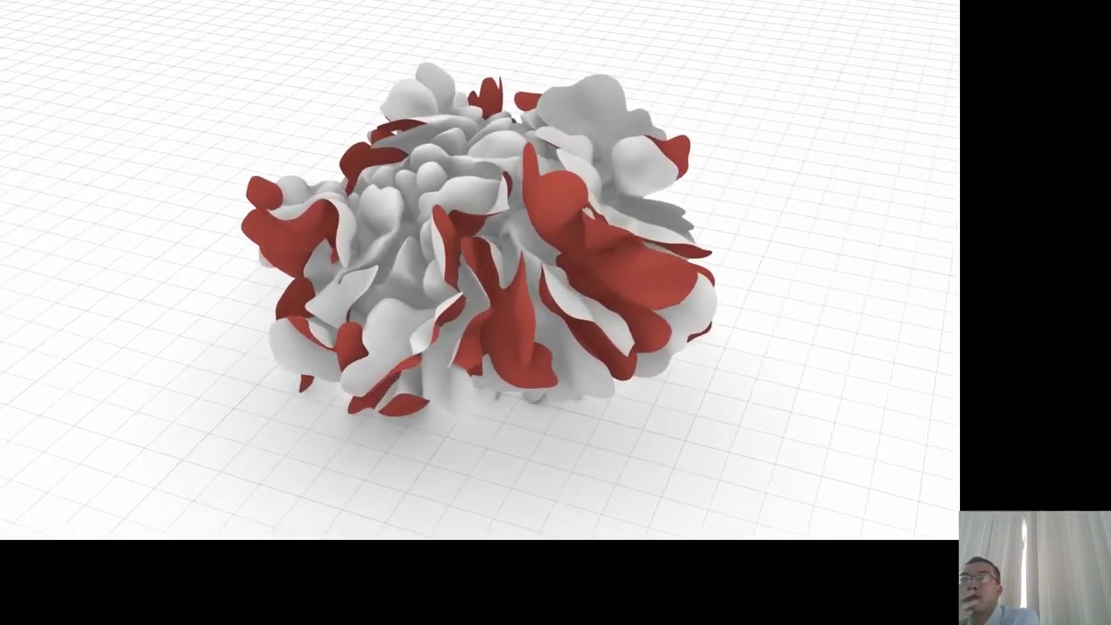
{"action": "mouse_move", "coordinate": [819, 12]}
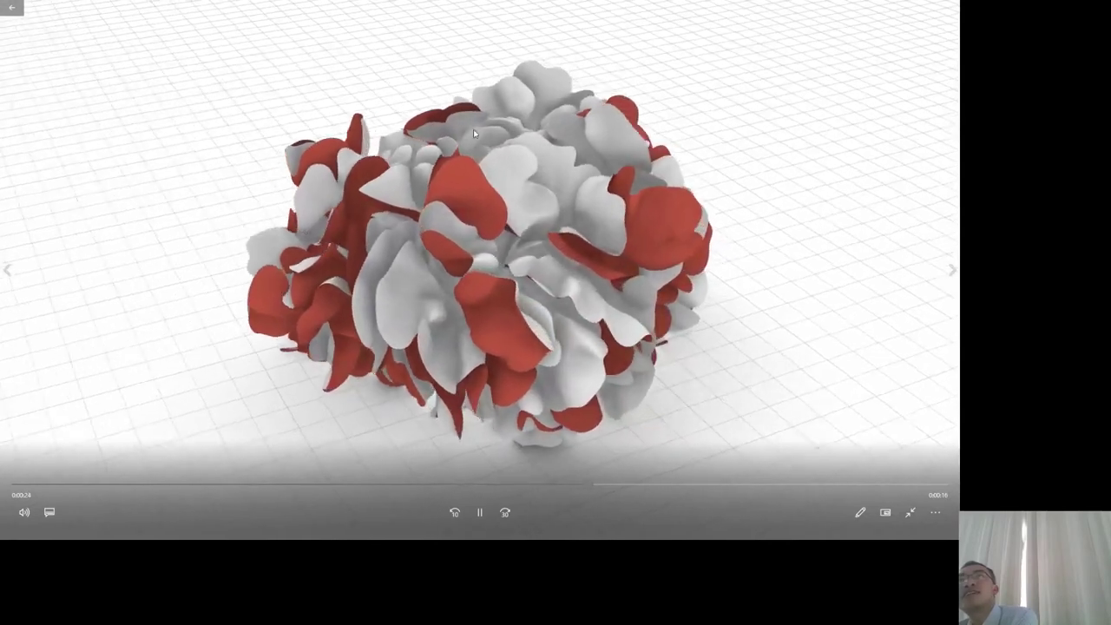
{"action": "double_click", "coordinate": [524, 188]}
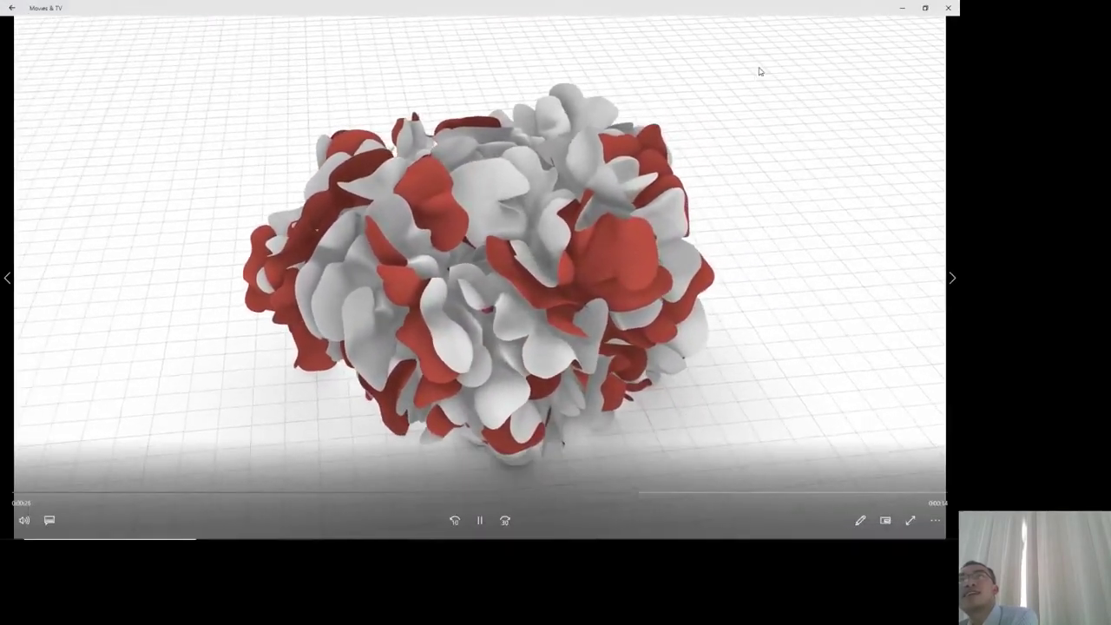
{"action": "left_click", "coordinate": [947, 8]}
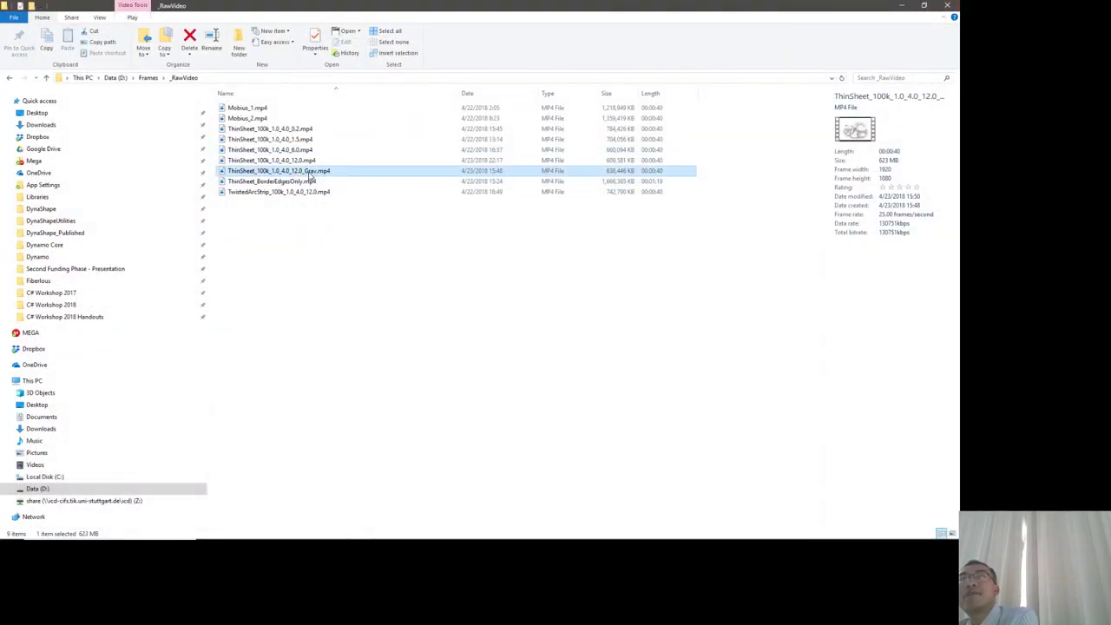
{"action": "double_click", "coordinate": [319, 172]}
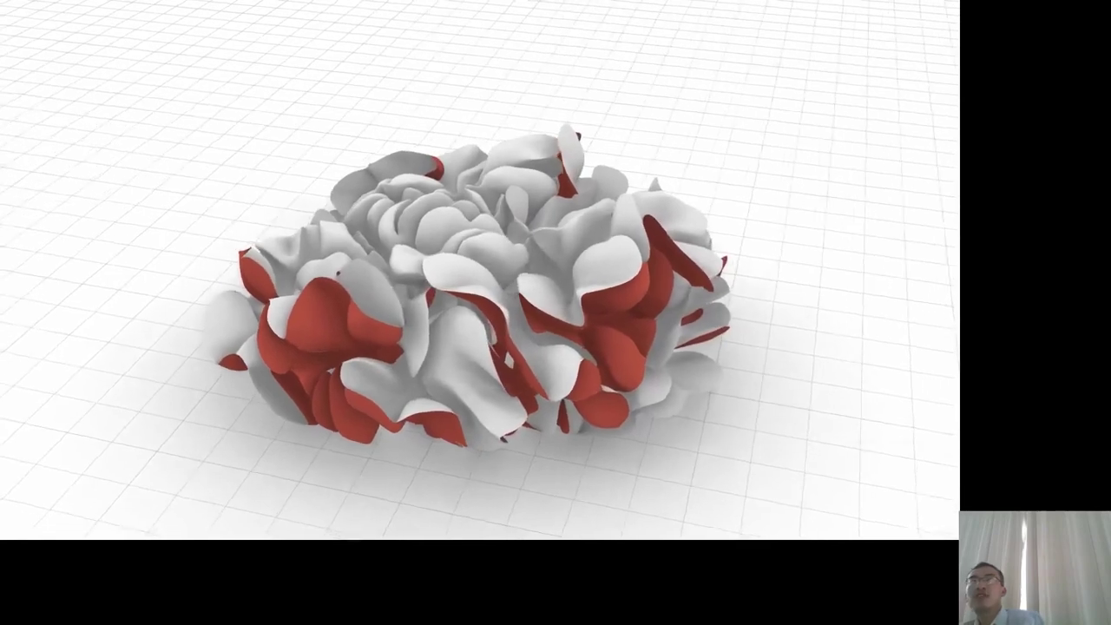
- Close the current growth video, play TwistedArcStrip_100k_1.0_4.0_12.0.mp4 through to its end, and close the player
{"action": "mouse_move", "coordinate": [512, 379]}
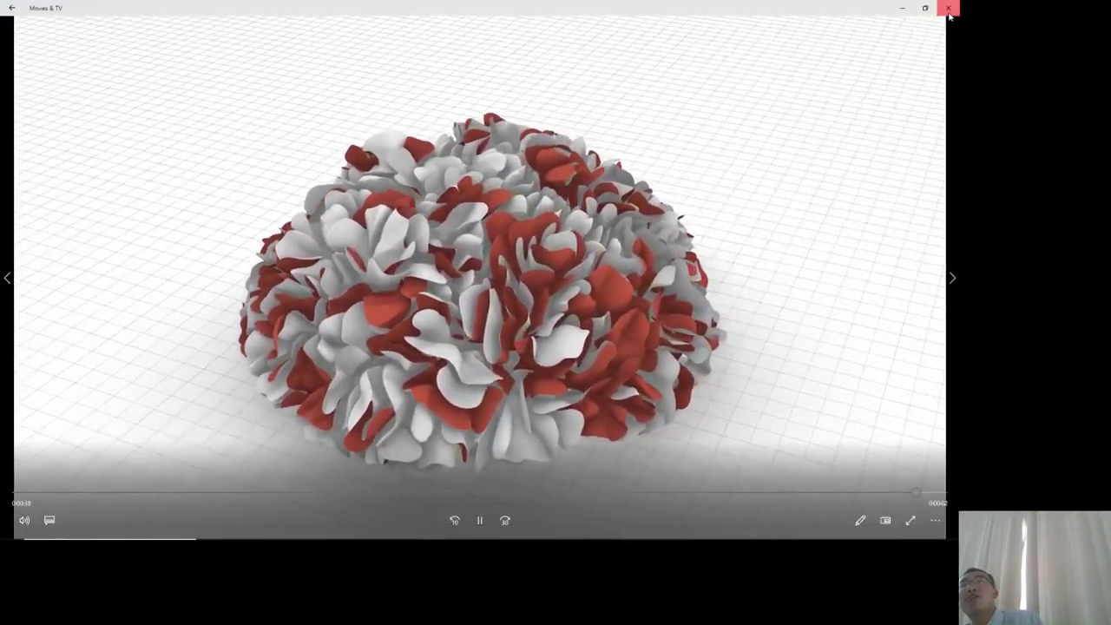
{"action": "left_click", "coordinate": [946, 7]}
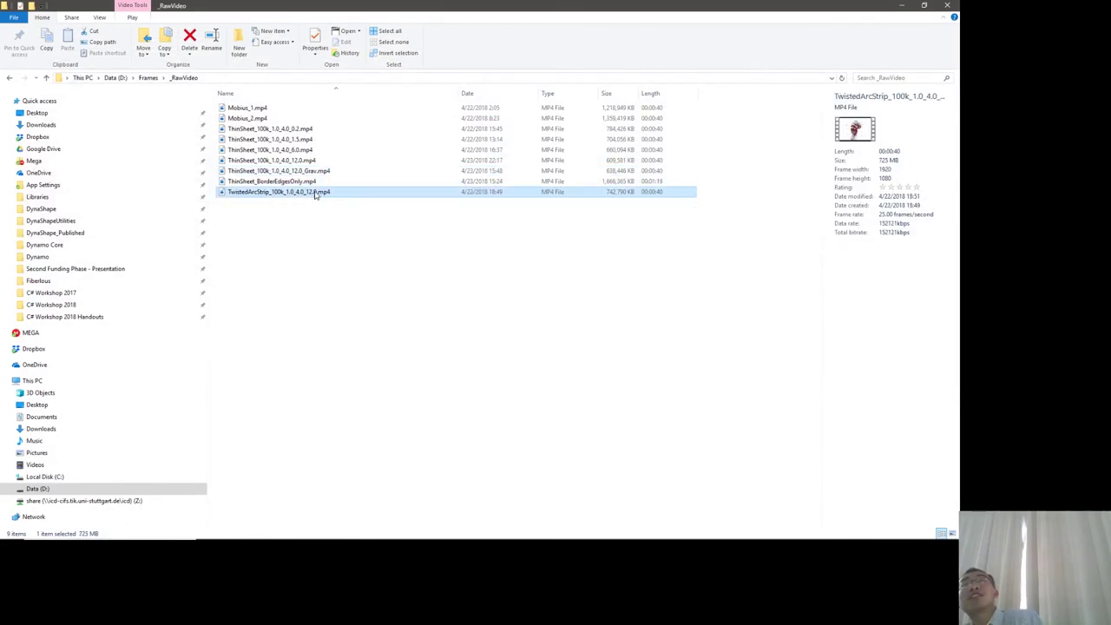
{"action": "double_click", "coordinate": [314, 191]}
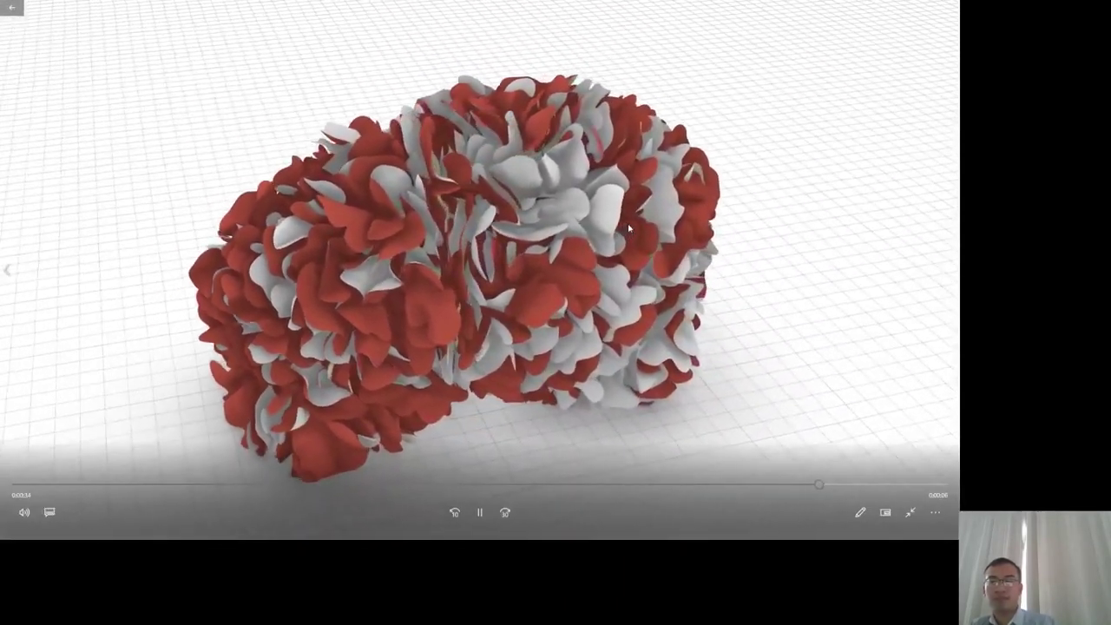
{"action": "key", "text": "Escape"}
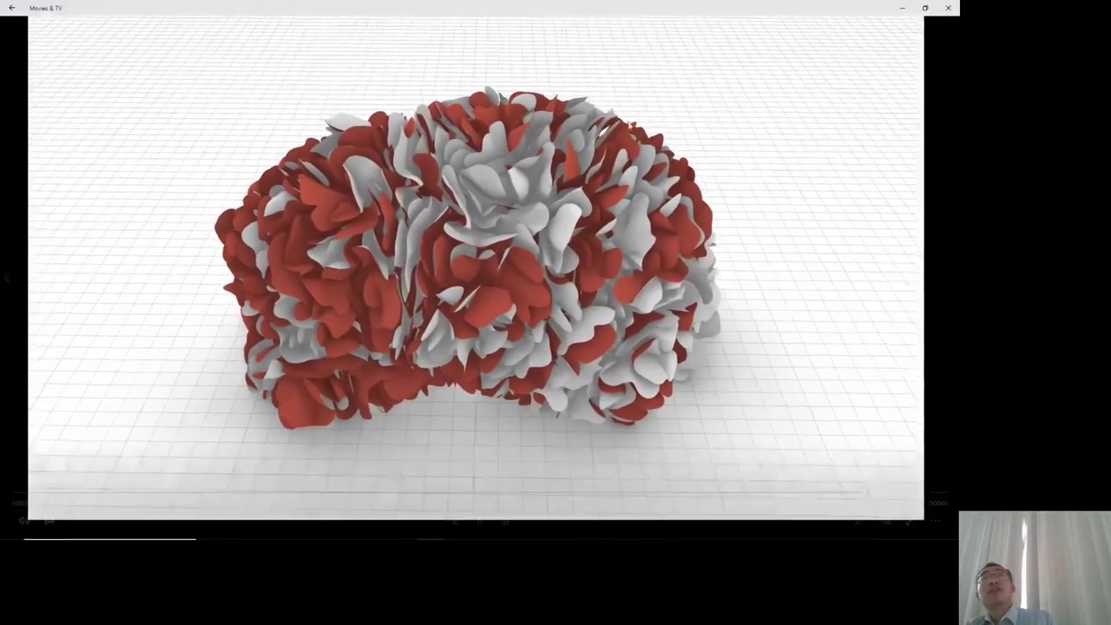
{"action": "left_click", "coordinate": [379, 216]}
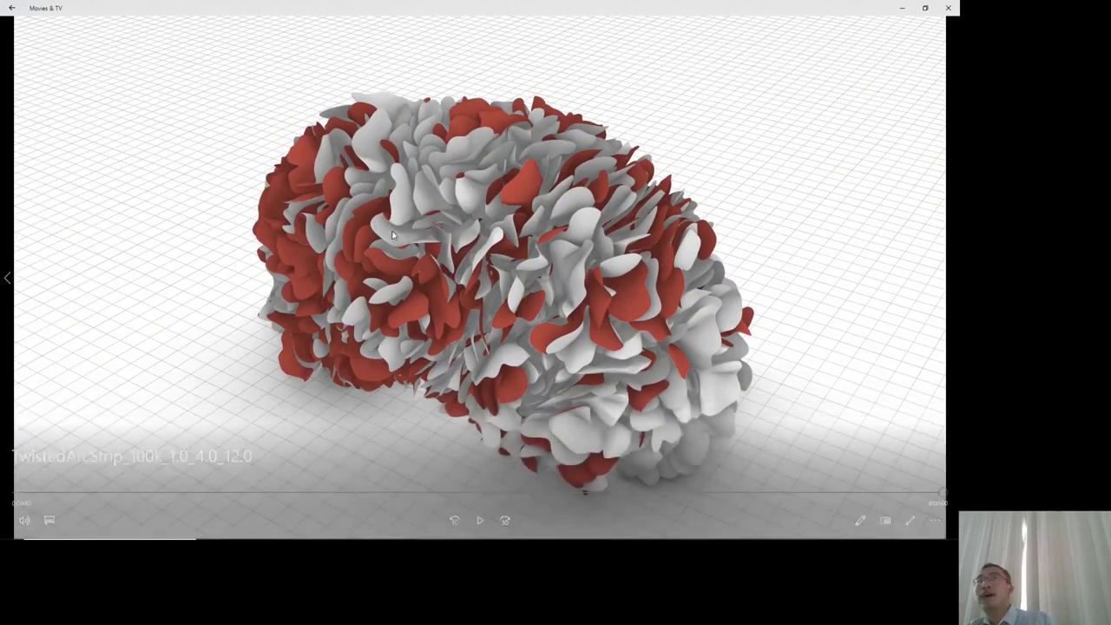
{"action": "double_click", "coordinate": [393, 235]}
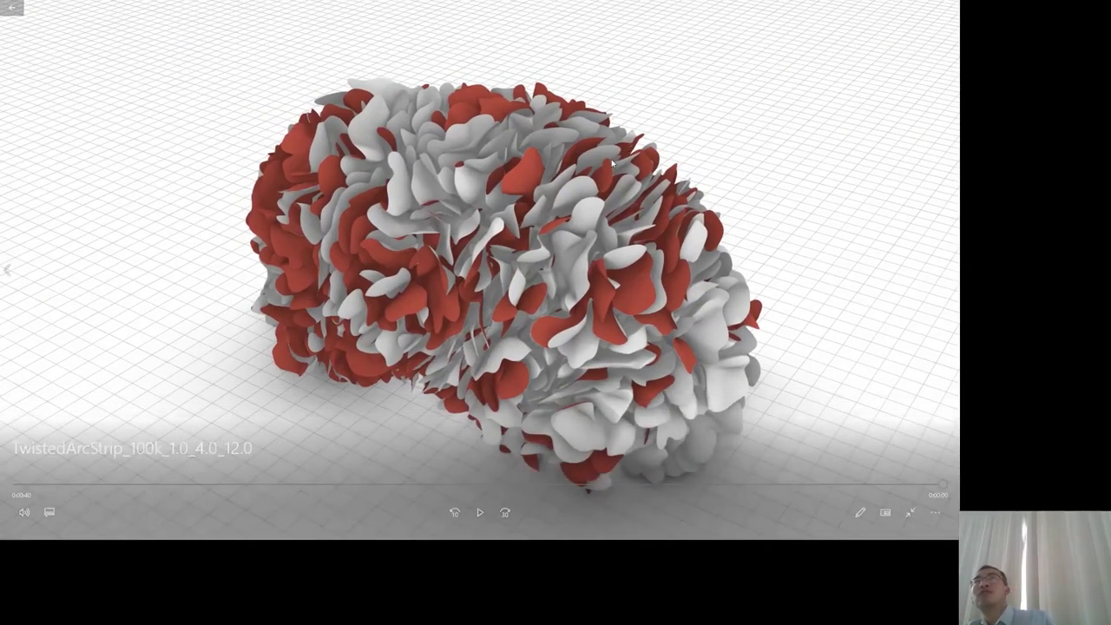
{"action": "double_click", "coordinate": [915, 40]}
{"action": "double_click", "coordinate": [846, 9]}
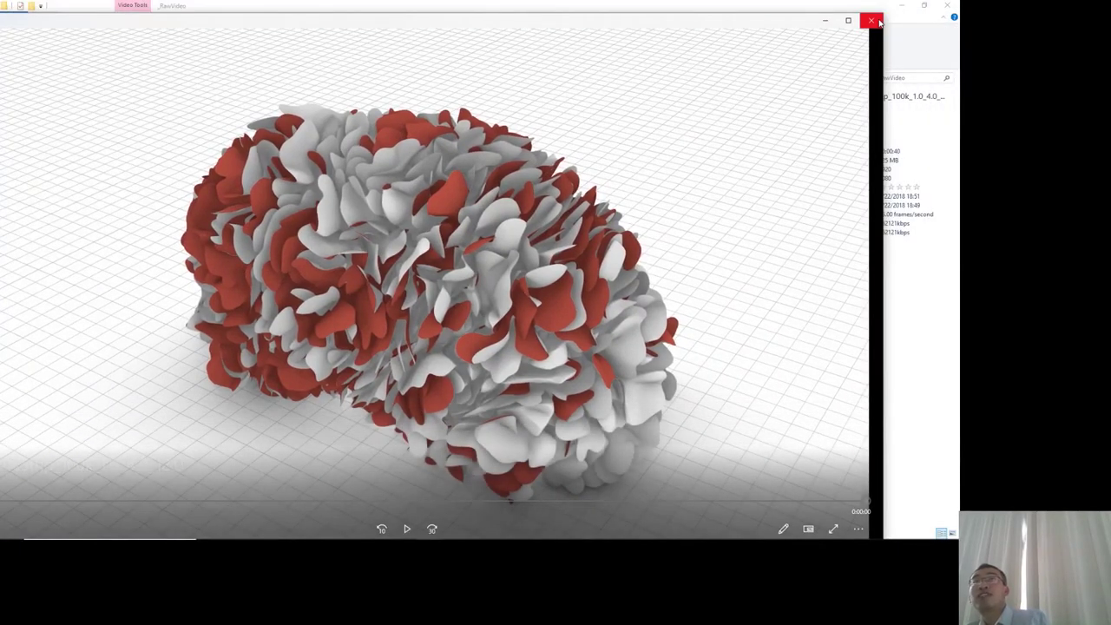
{"action": "left_click", "coordinate": [872, 20]}
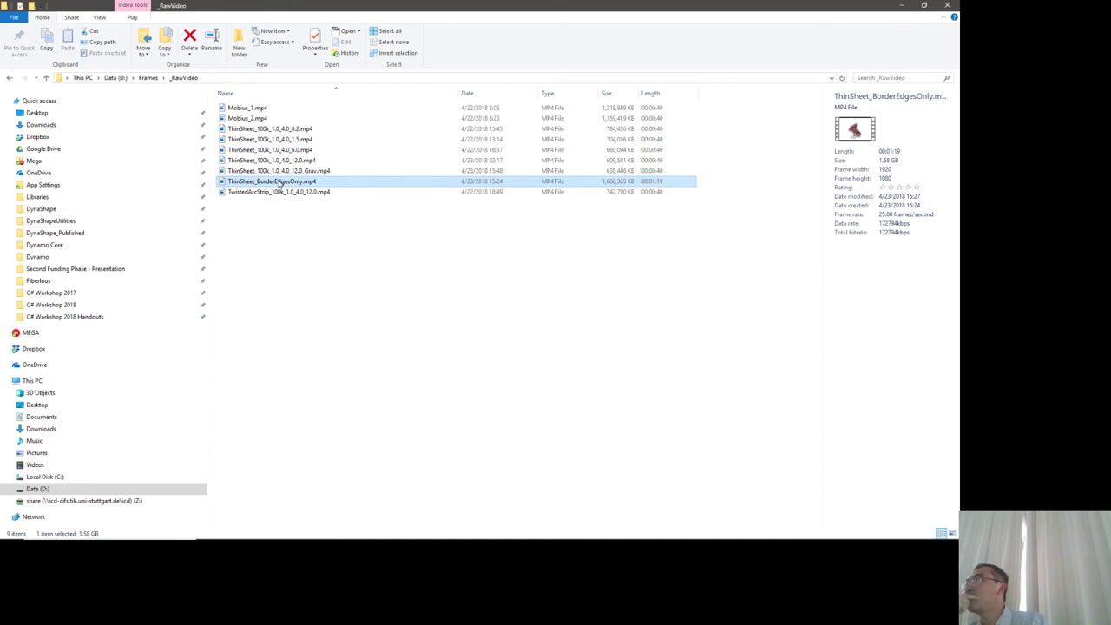
- Play Mobius_2.mp4 and then Mobius_1.mp4 in full screen from the _RawVideo folder, closing the player after each
{"action": "left_click", "coordinate": [310, 160]}
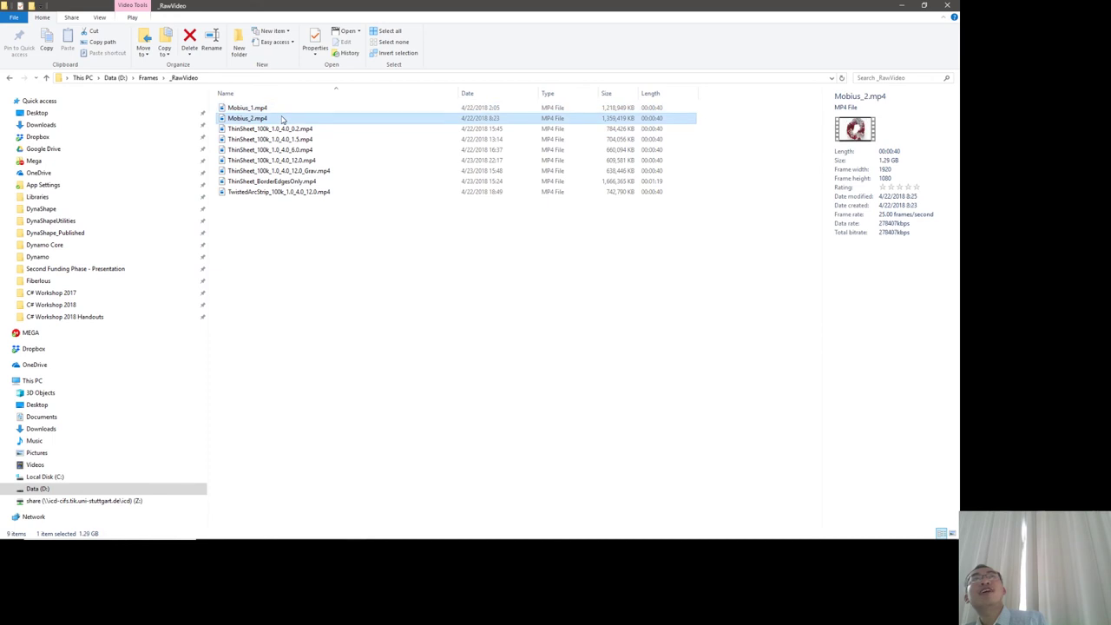
{"action": "double_click", "coordinate": [261, 118]}
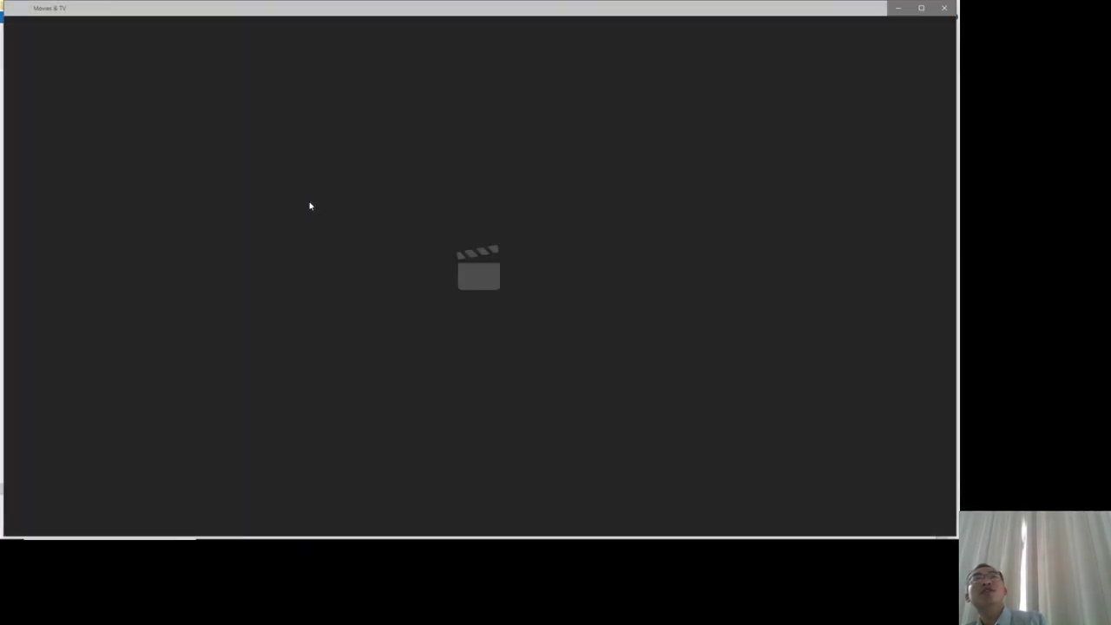
{"action": "double_click", "coordinate": [314, 209]}
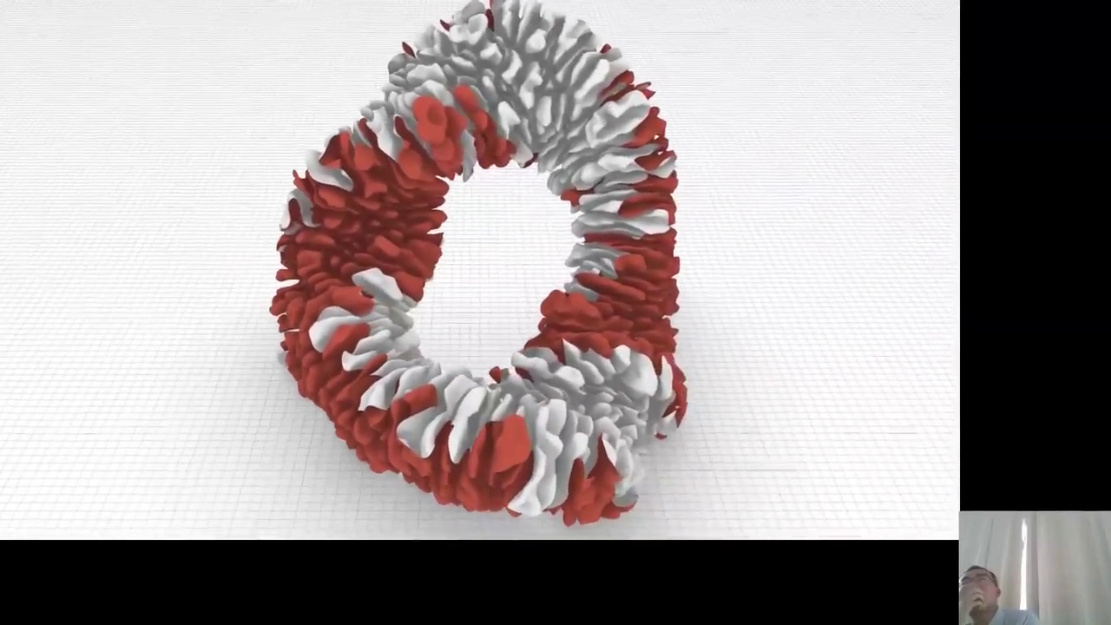
{"action": "key", "text": "Escape"}
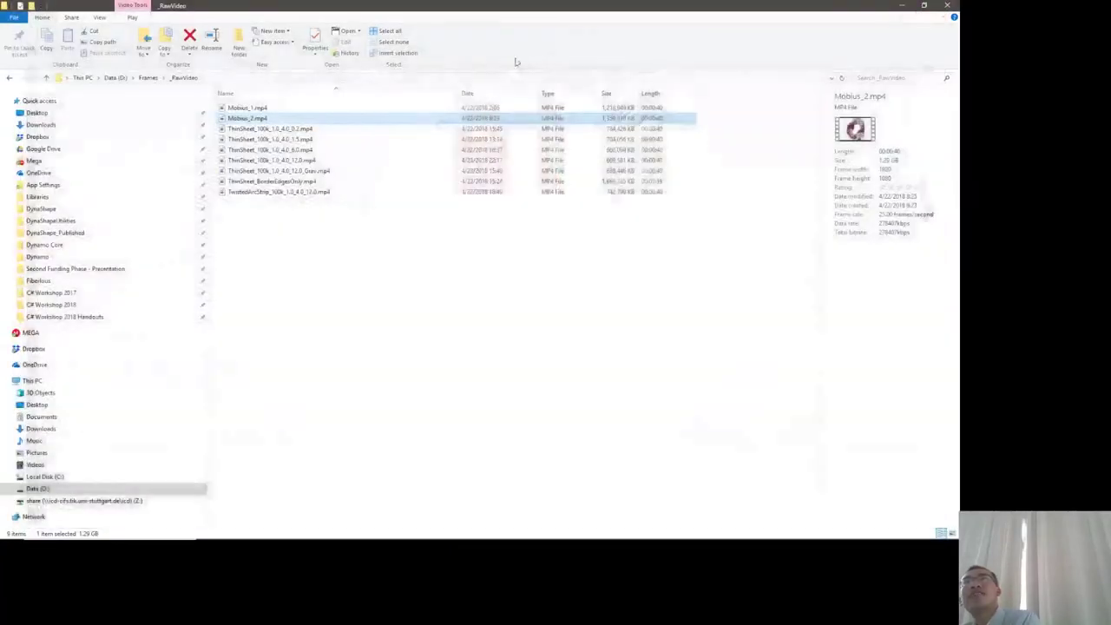
{"action": "double_click", "coordinate": [301, 108]}
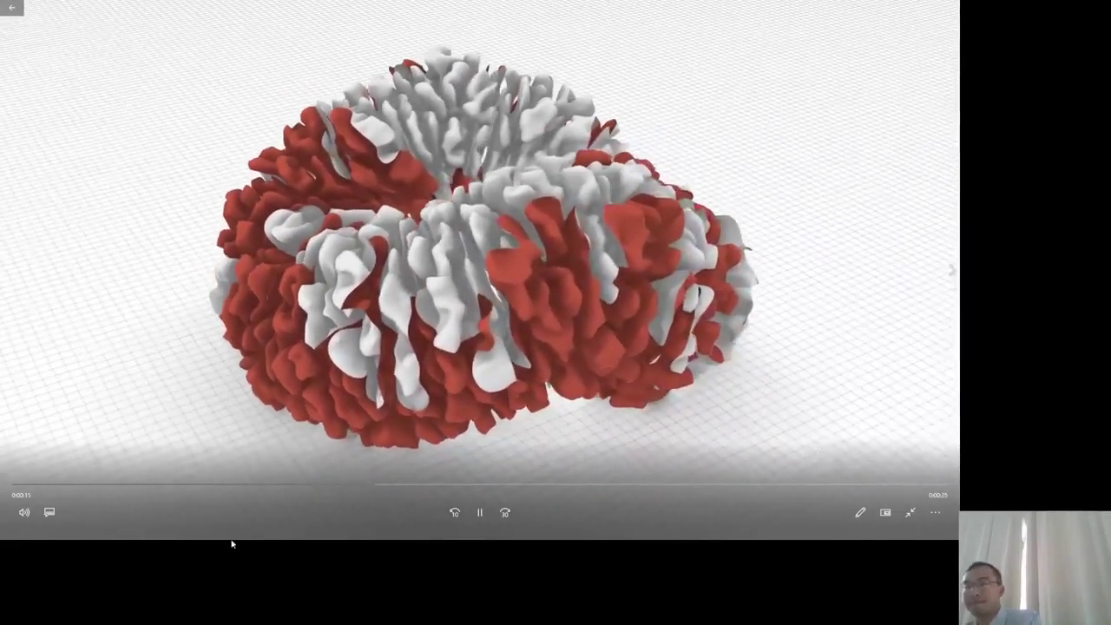
{"action": "key", "text": "Escape"}
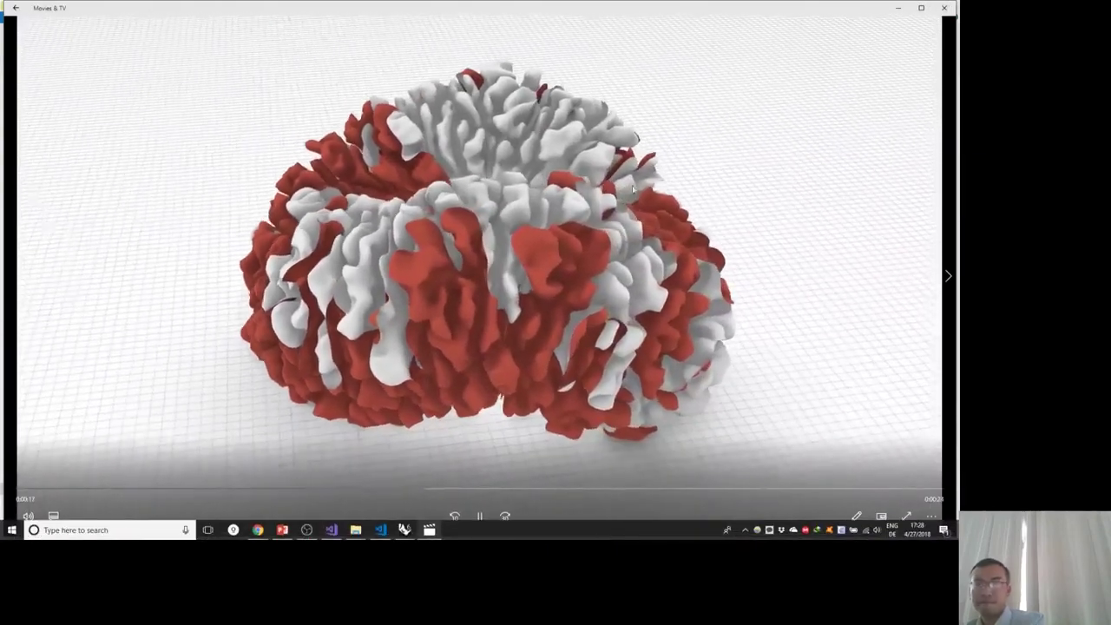
{"action": "left_click", "coordinate": [944, 8]}
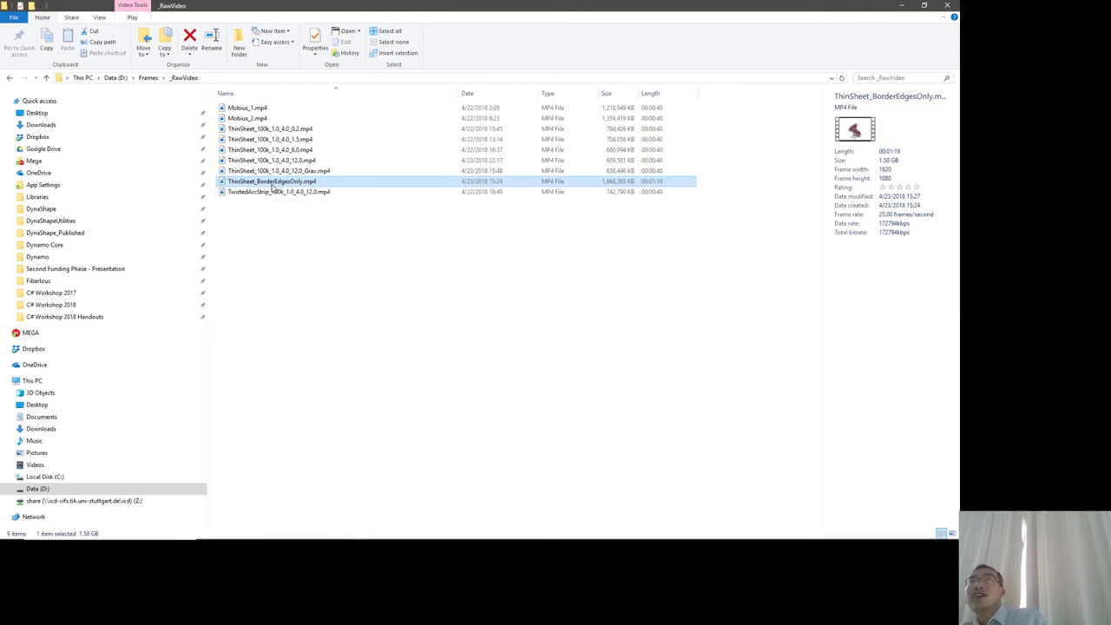
- Play ThinSheet_BorderEdgesOnly.mp4 to past its midpoint, leave full screen, and close the player
{"action": "double_click", "coordinate": [273, 185]}
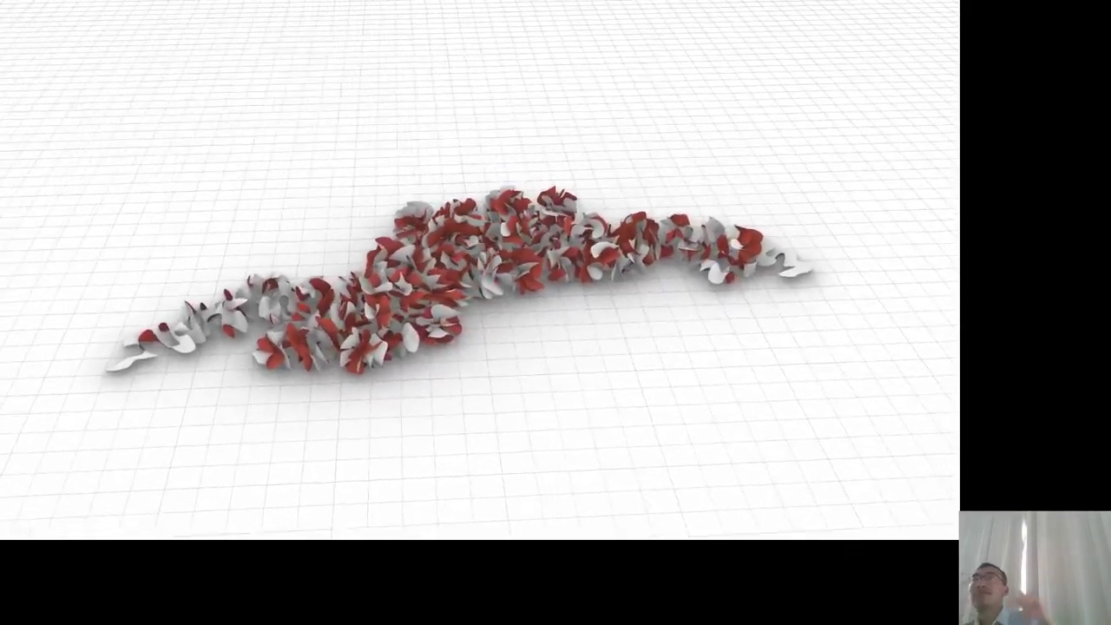
{"action": "mouse_move", "coordinate": [479, 364]}
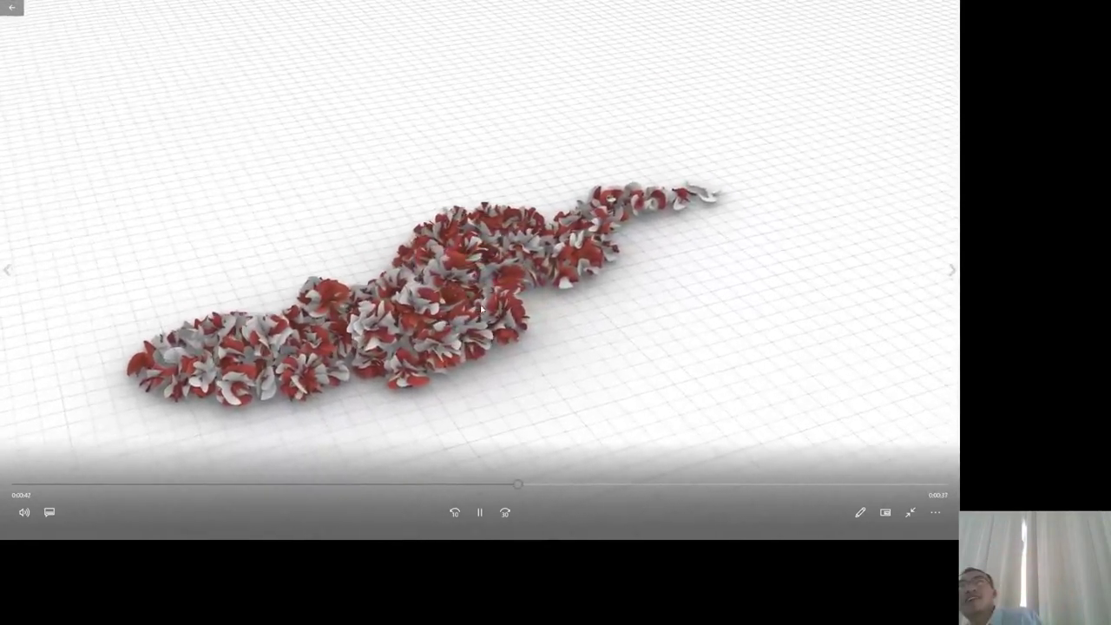
{"action": "double_click", "coordinate": [481, 309]}
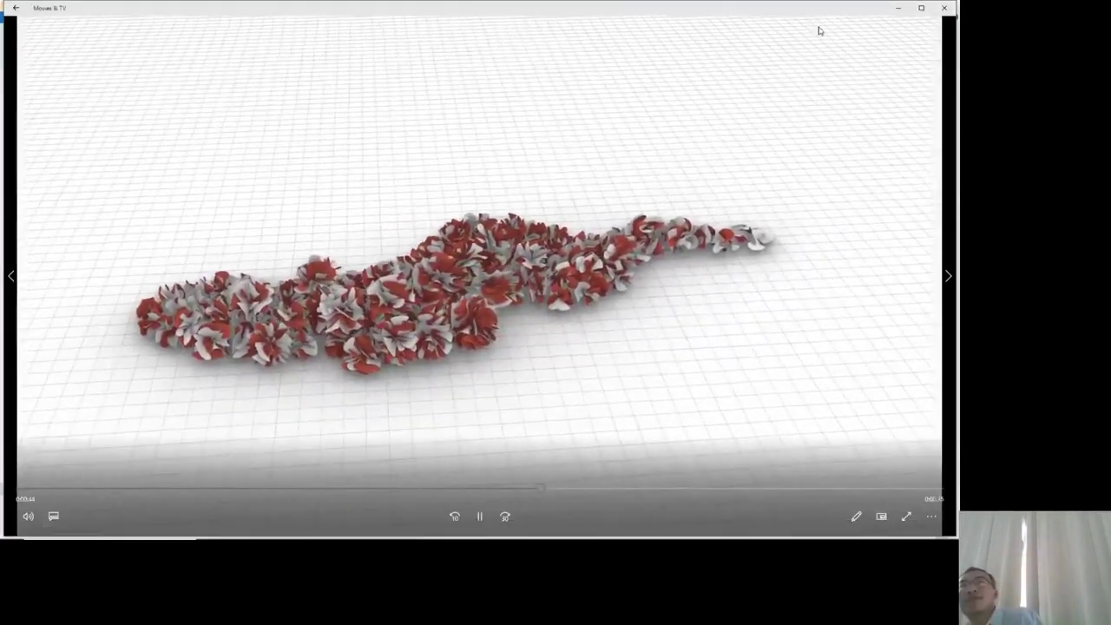
{"action": "left_click", "coordinate": [943, 9]}
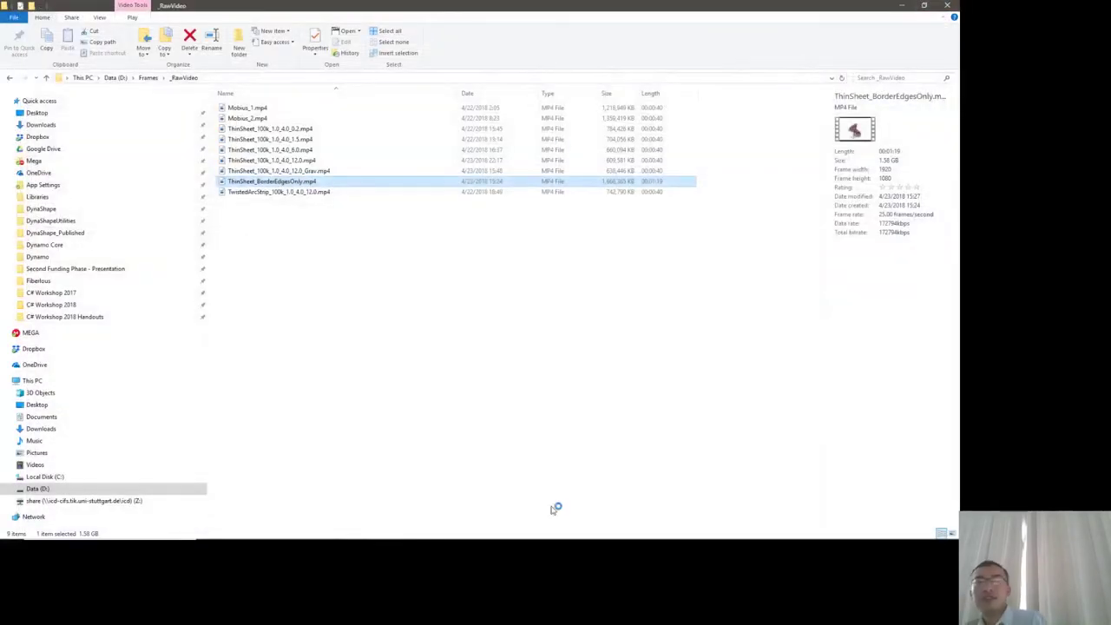
- Switch to Rhinoceros with the Grasshopper mesh growth definition
{"action": "left_click", "coordinate": [404, 531]}
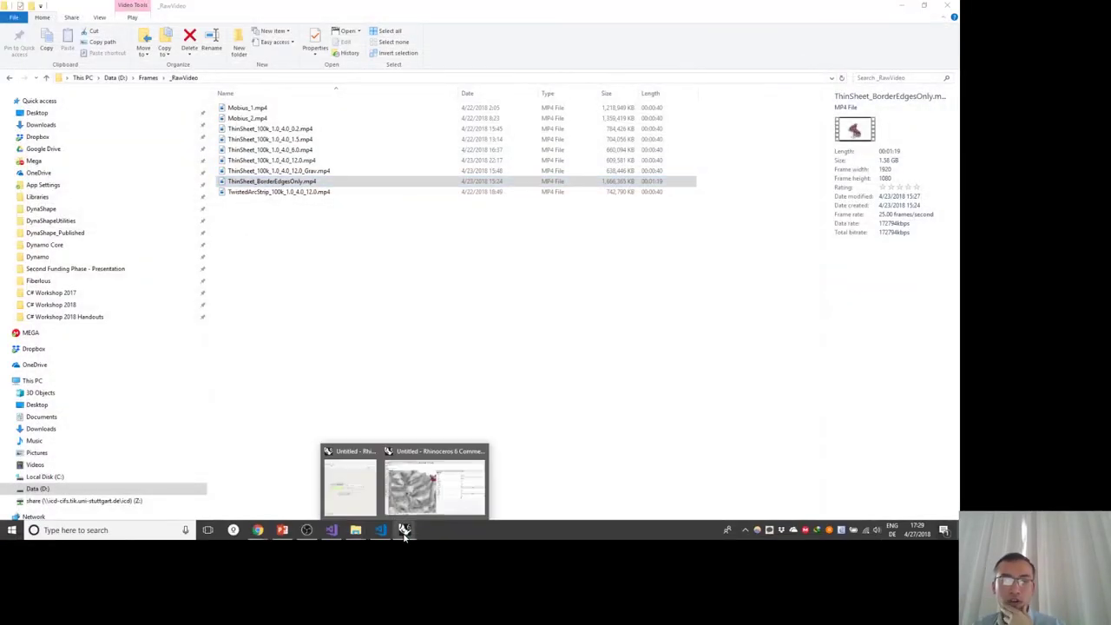
{"action": "left_click", "coordinate": [416, 490]}
{"action": "left_click", "coordinate": [491, 23]}
{"action": "left_click", "coordinate": [530, 47]}
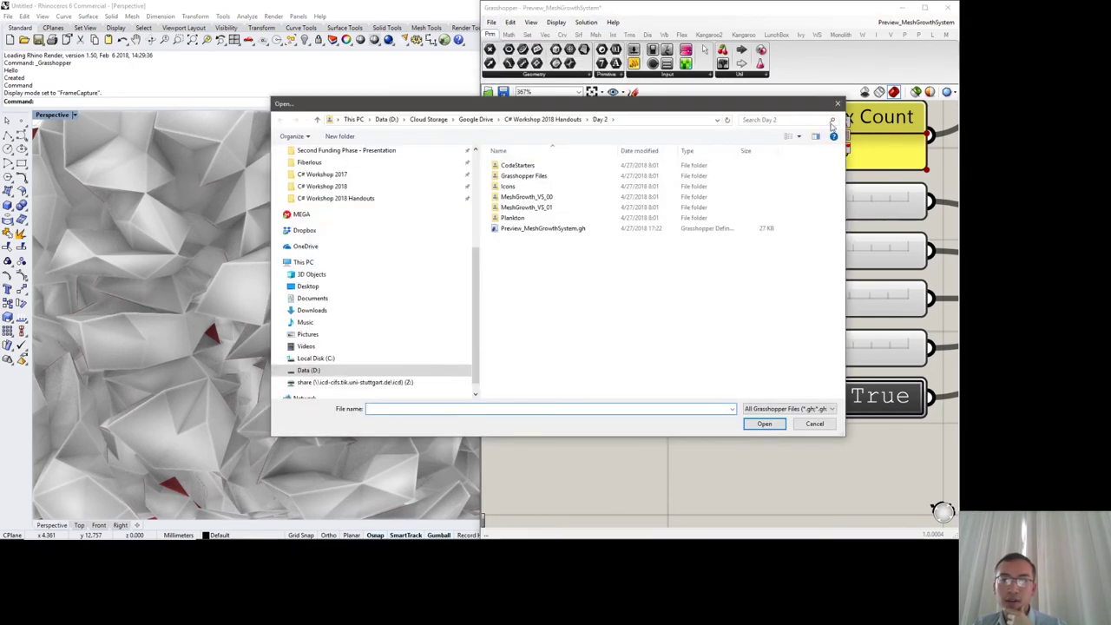
{"action": "left_click", "coordinate": [837, 103]}
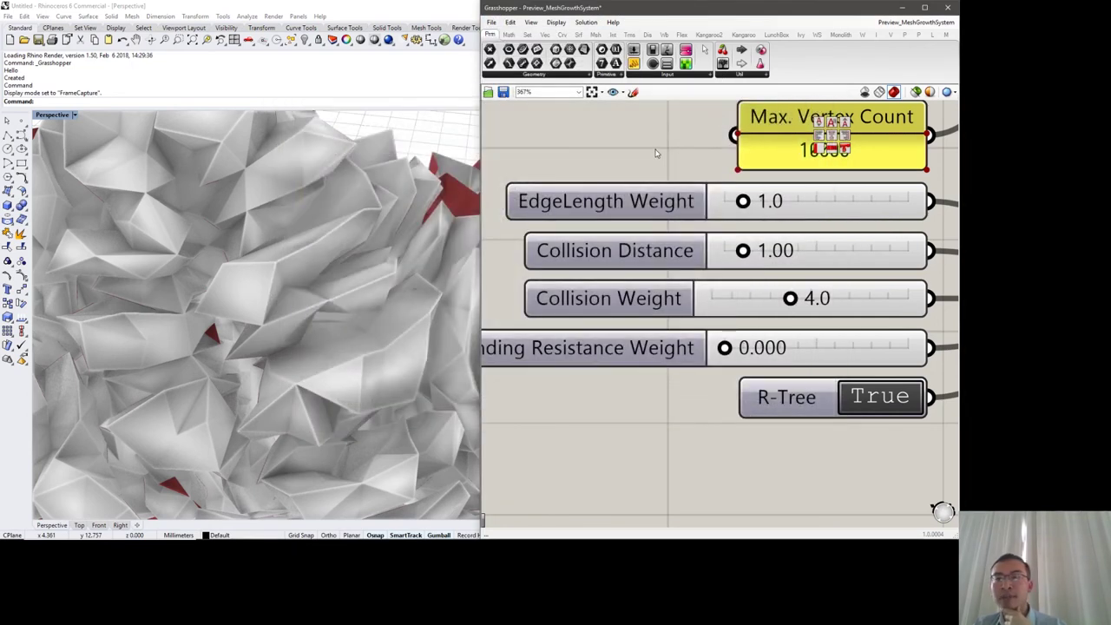
{"action": "right_click_drag", "start_coordinate": [640, 145], "coordinate": [642, 180]}
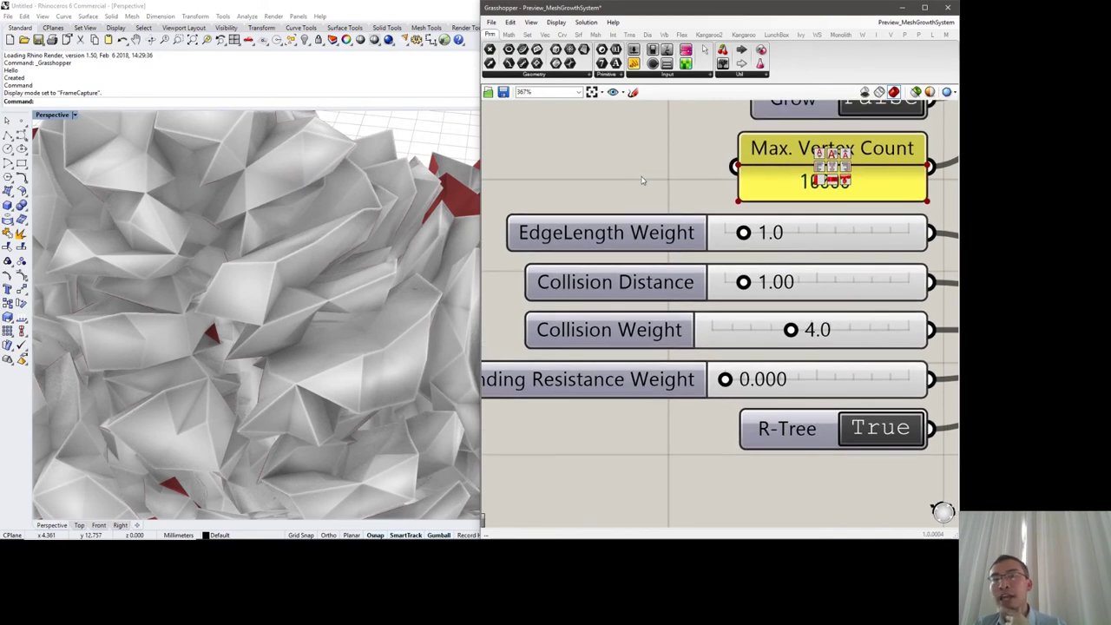
- Open the Grasshopper definition MeshGrowthSystem_10k_Closed.gh from the 02_Data folder of C# Workshop 2018
{"action": "left_click", "coordinate": [491, 22]}
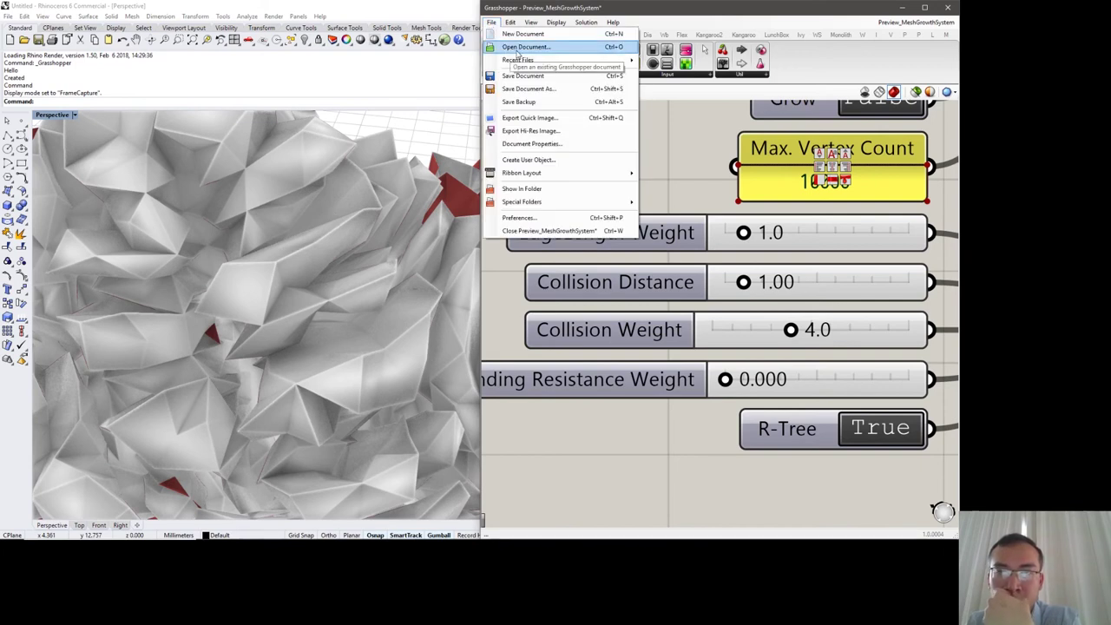
{"action": "left_click", "coordinate": [516, 51]}
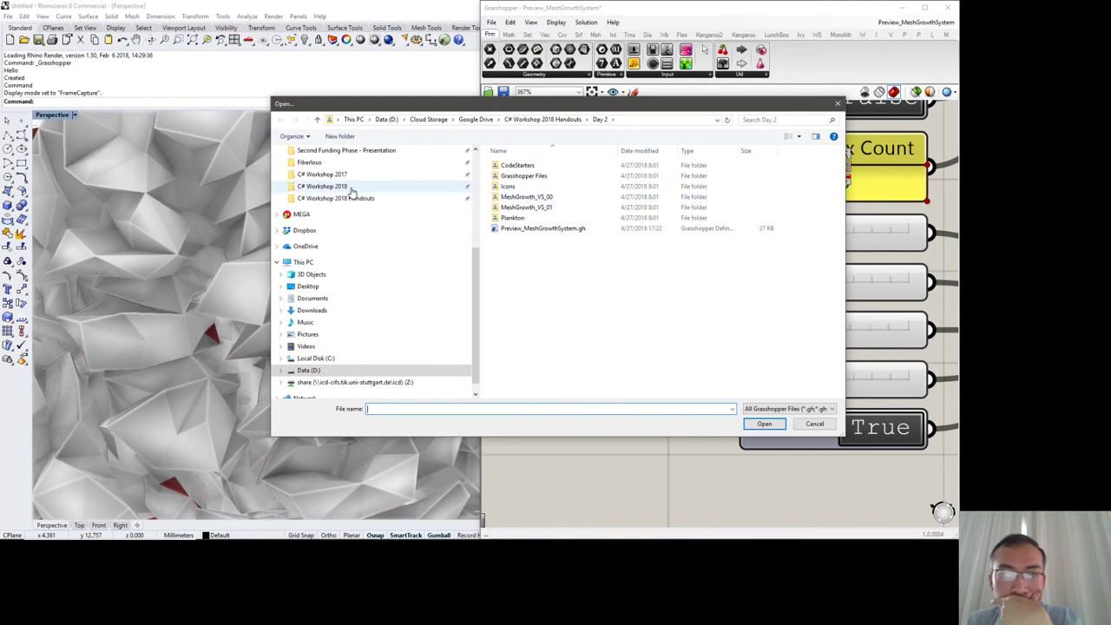
{"action": "left_click", "coordinate": [330, 186]}
{"action": "double_click", "coordinate": [520, 198]}
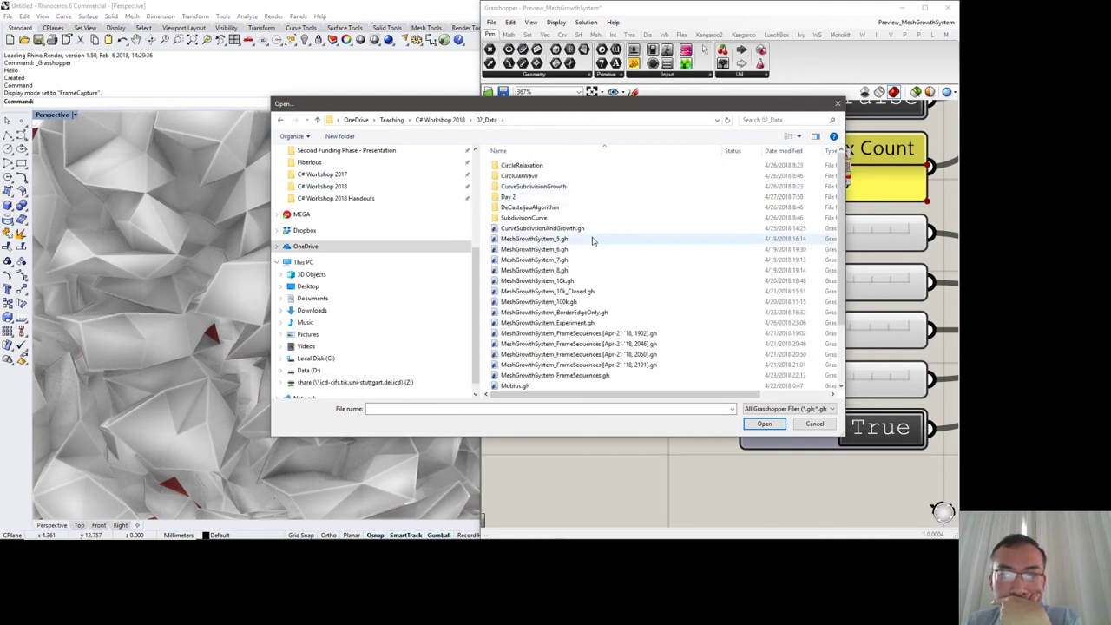
{"action": "scroll", "coordinate": [592, 256], "scroll_direction": "down", "scroll_amount": 2}
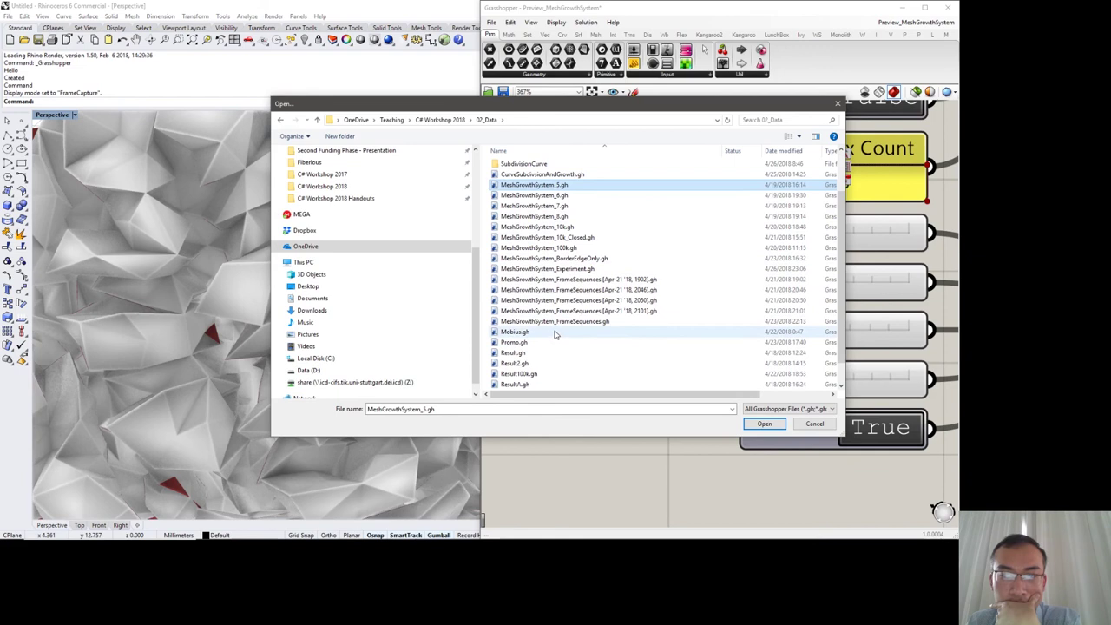
{"action": "left_click", "coordinate": [555, 333]}
{"action": "scroll", "coordinate": [555, 335], "scroll_direction": "down", "scroll_amount": 1}
{"action": "left_click", "coordinate": [521, 343]}
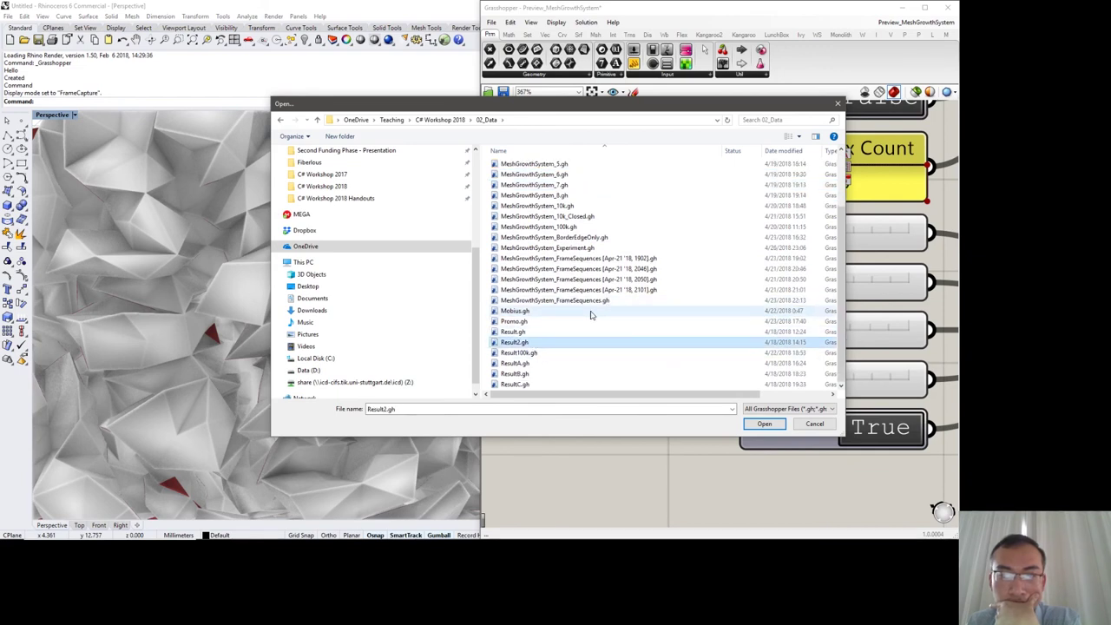
{"action": "left_click", "coordinate": [569, 206]}
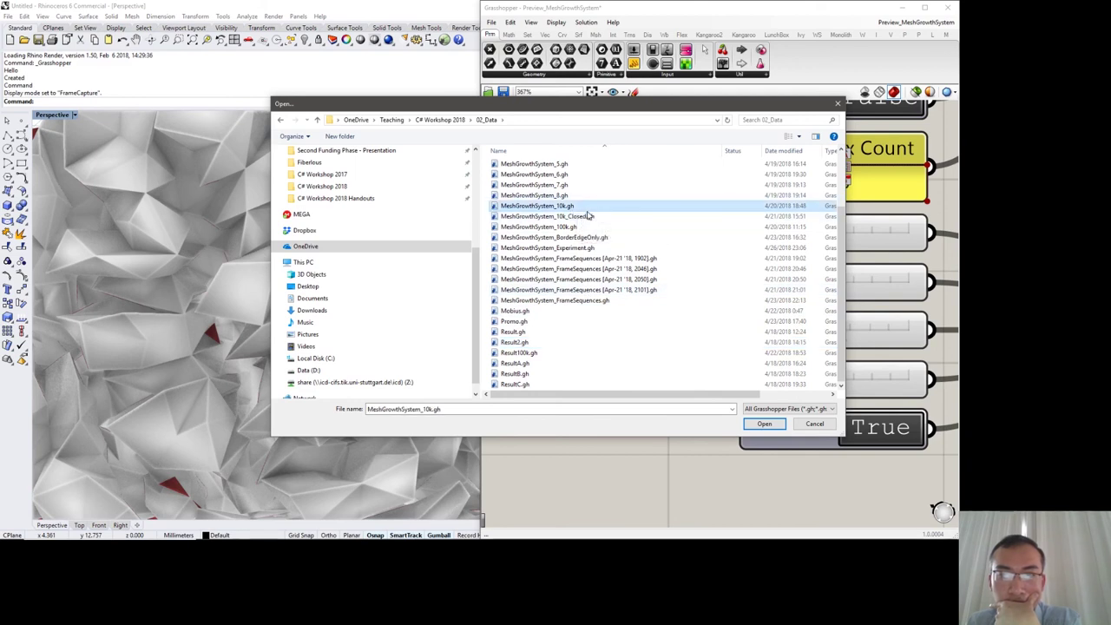
{"action": "double_click", "coordinate": [587, 215]}
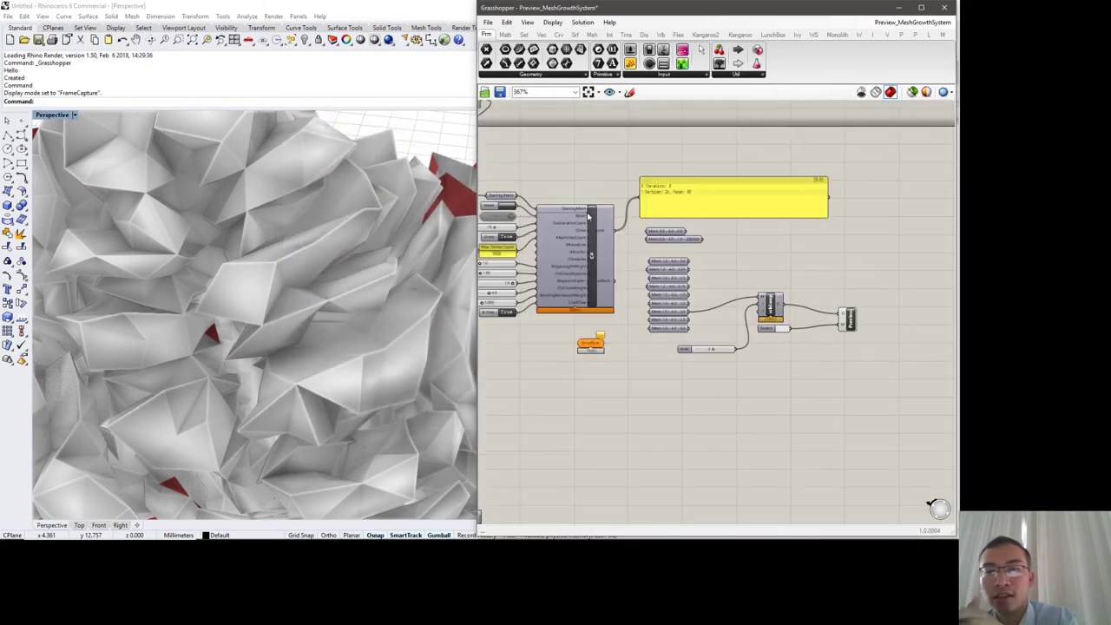
- Examine the closed grown mesh in the Perspective viewport from several sides, both as a whole and close up
{"action": "scroll", "coordinate": [92, 310], "scroll_direction": "down", "scroll_amount": 5}
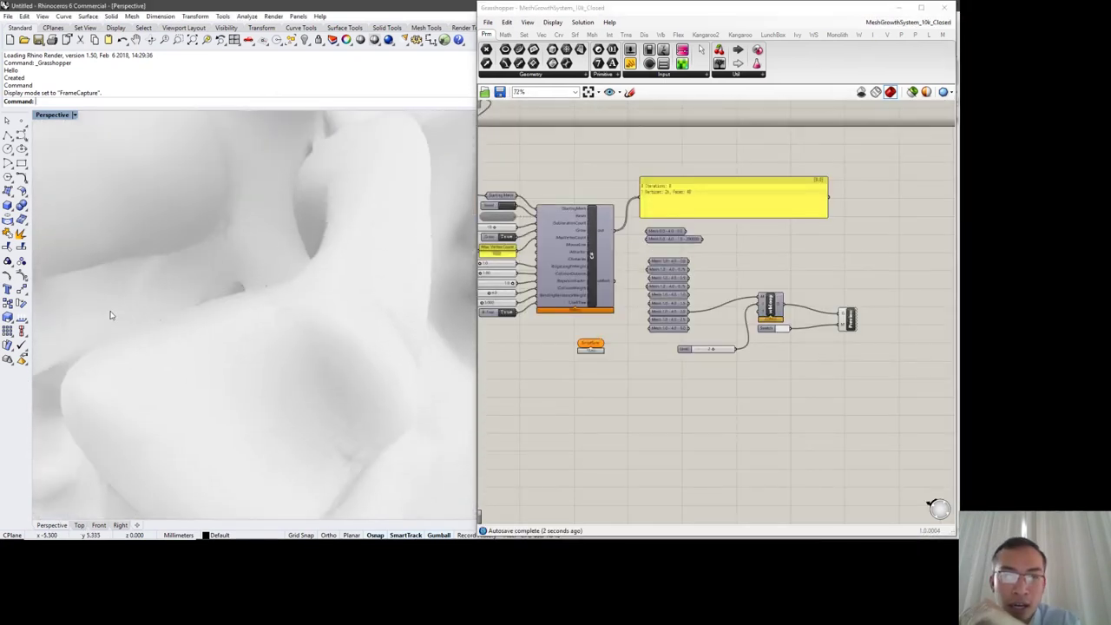
{"action": "scroll", "coordinate": [195, 315], "scroll_direction": "down", "scroll_amount": 8}
{"action": "right_click_drag", "start_coordinate": [178, 325], "coordinate": [257, 236]}
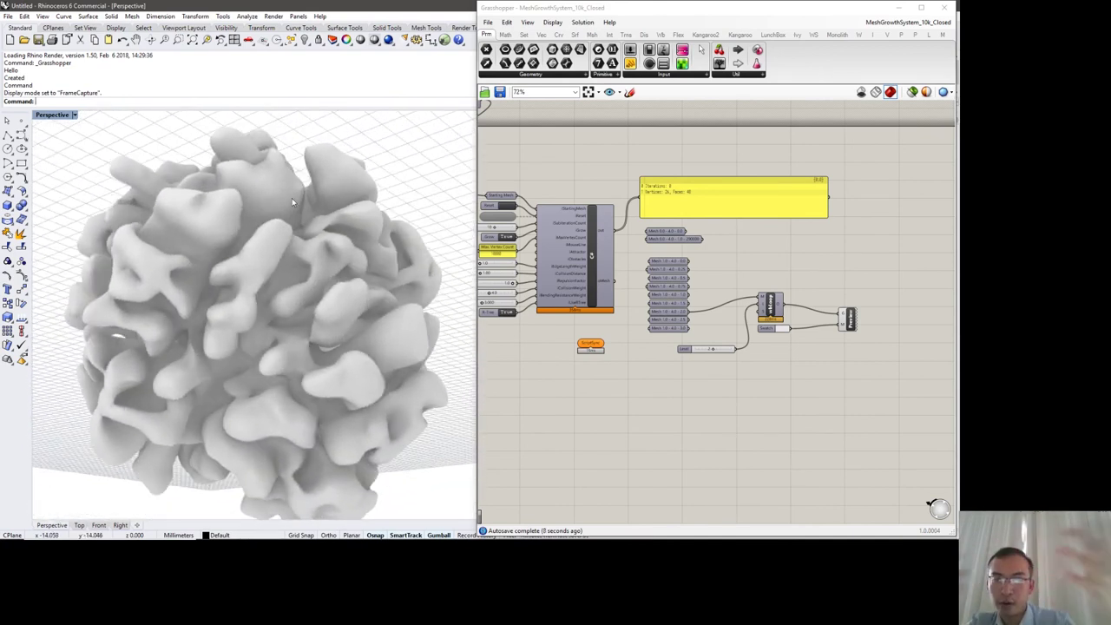
{"action": "right_click_drag", "start_coordinate": [293, 201], "coordinate": [222, 279]}
{"action": "scroll", "coordinate": [221, 279], "scroll_direction": "up", "scroll_amount": 6}
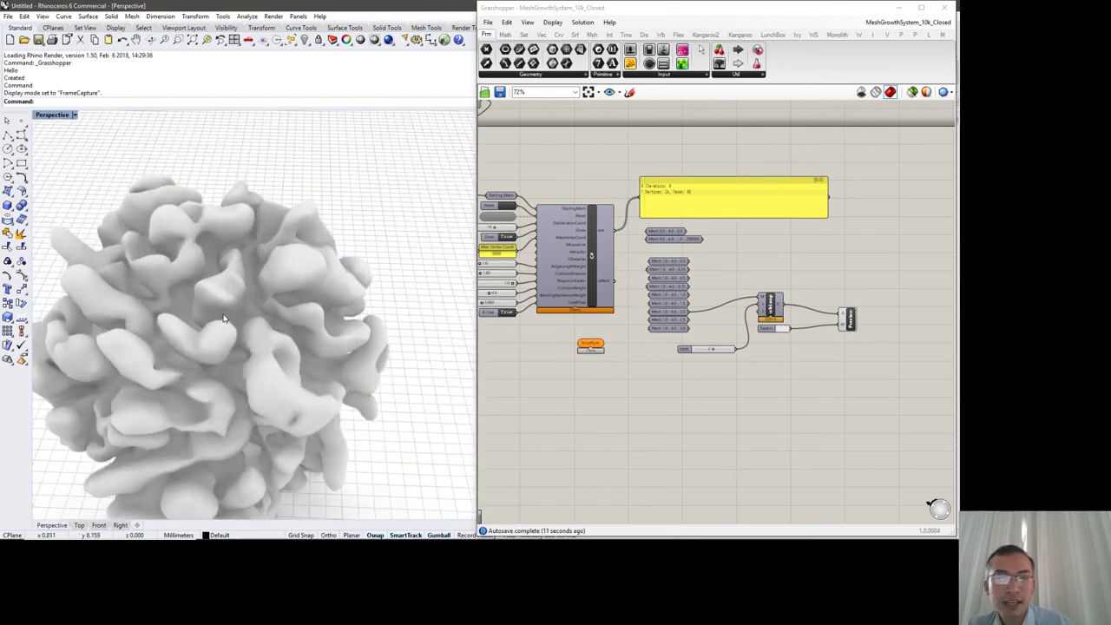
{"action": "scroll", "coordinate": [208, 300], "scroll_direction": "down", "scroll_amount": 5}
{"action": "right_click_drag", "start_coordinate": [207, 300], "coordinate": [257, 176]}
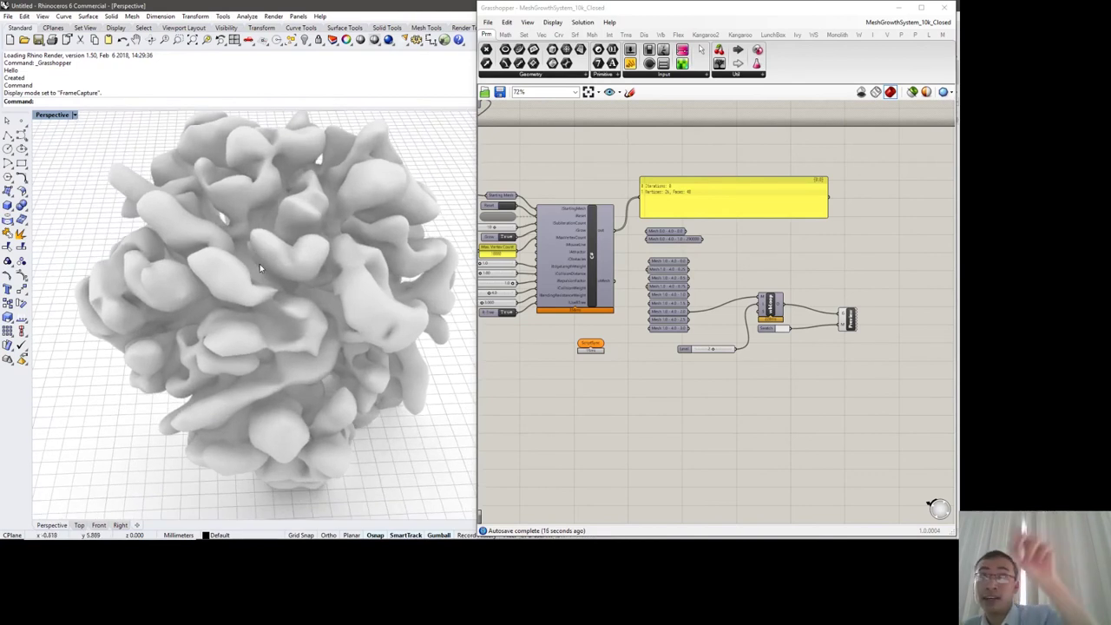
{"action": "right_click_drag", "start_coordinate": [260, 273], "coordinate": [224, 245]}
- Try the Shaded display mode in the Perspective viewport, and set the viewport to Rendered
{"action": "left_click", "coordinate": [74, 115]}
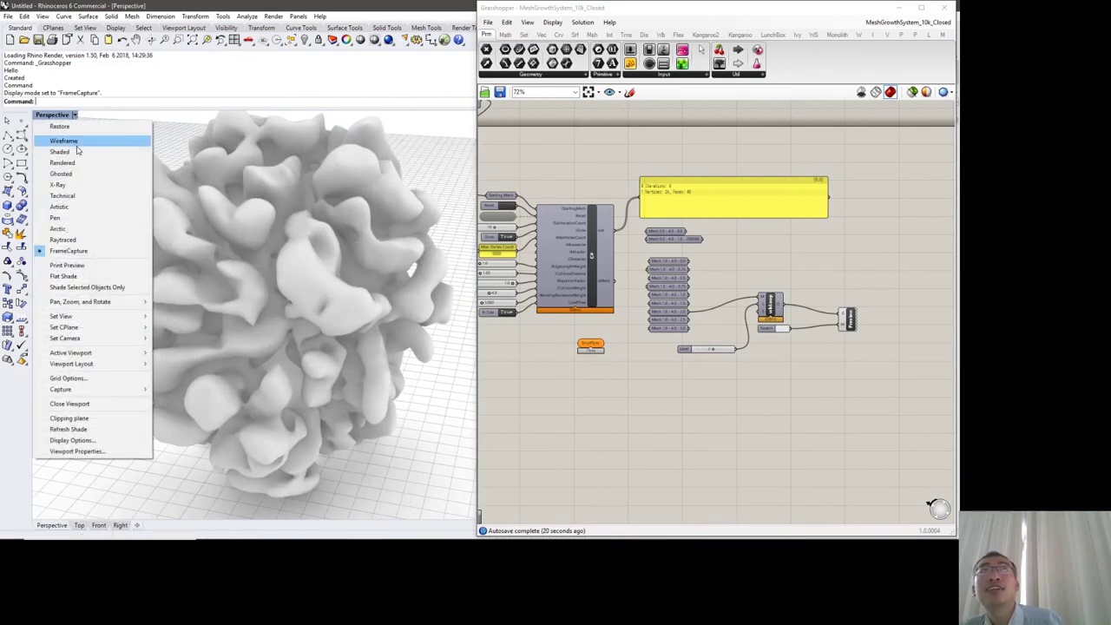
{"action": "left_click", "coordinate": [75, 151]}
{"action": "mouse_move", "coordinate": [217, 259]}
{"action": "right_mouse_down"}
{"action": "mouse_move", "coordinate": [154, 231]}
{"action": "mouse_move", "coordinate": [216, 243]}
{"action": "mouse_move", "coordinate": [191, 251]}
{"action": "right_mouse_up"}
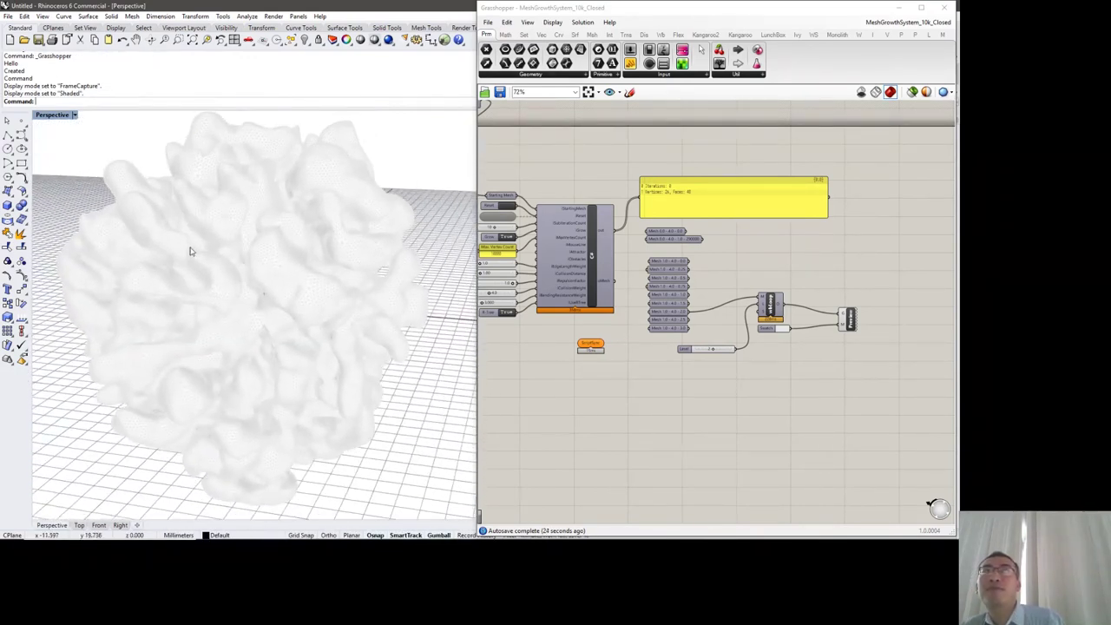
{"action": "left_click", "coordinate": [75, 115]}
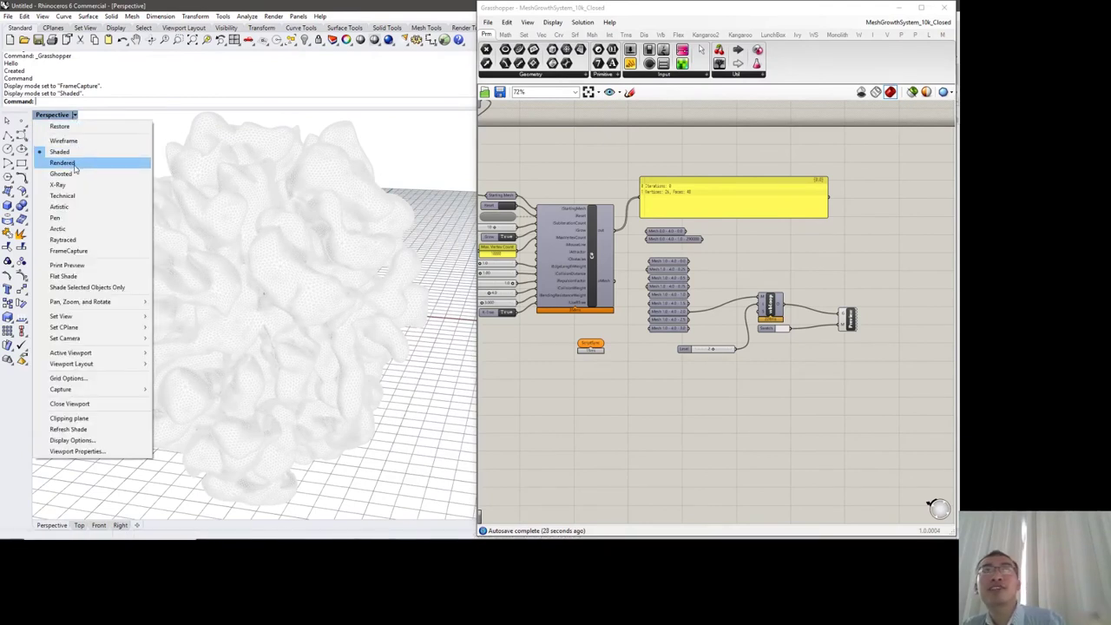
{"action": "left_click", "coordinate": [75, 163]}
{"action": "right_click_drag", "start_coordinate": [235, 290], "coordinate": [126, 171]}
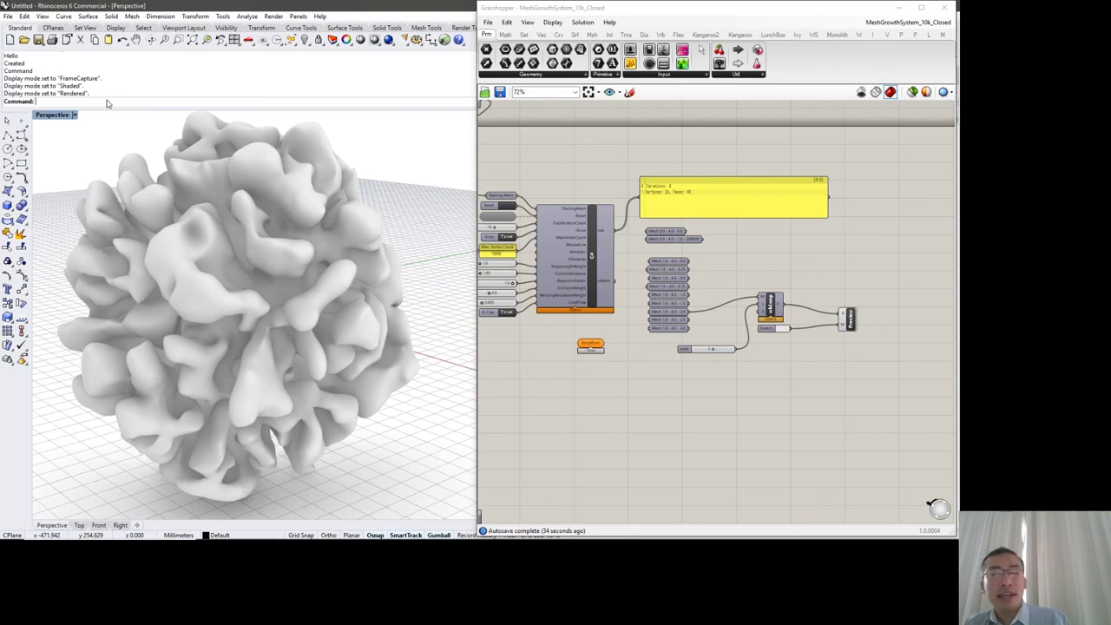
- Add a horizontal rectangular clipping plane larger than the closed mesh so that it cuts through the form
{"action": "type", "text": "ClippingPlane"}
{"action": "key", "text": "Return"}
{"action": "right_click_drag", "start_coordinate": [121, 155], "coordinate": [110, 458]}
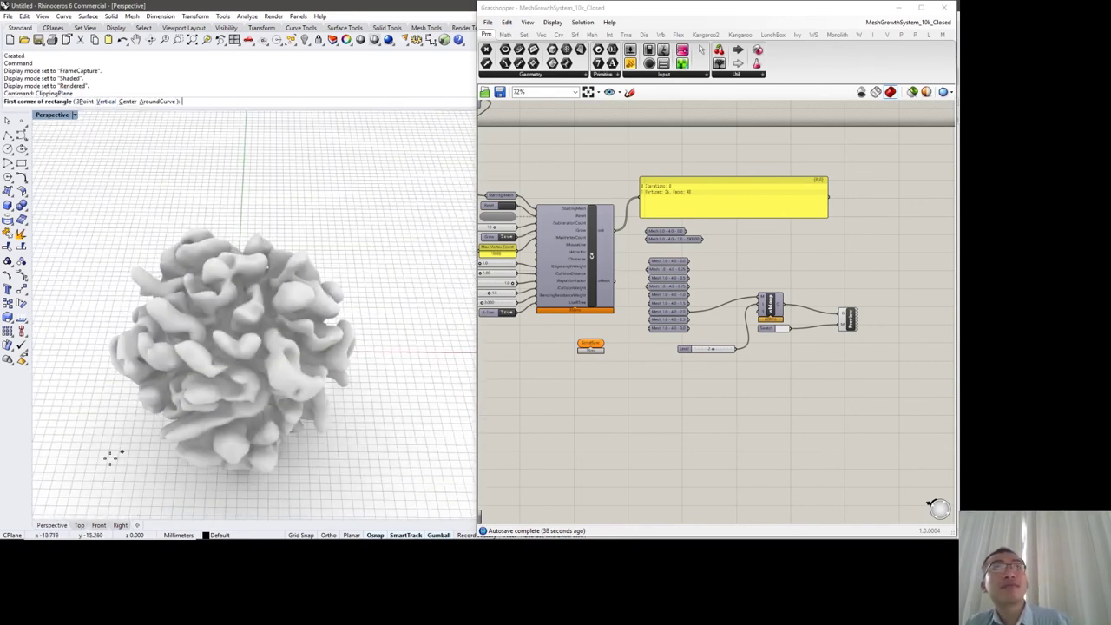
{"action": "left_click", "coordinate": [59, 490]}
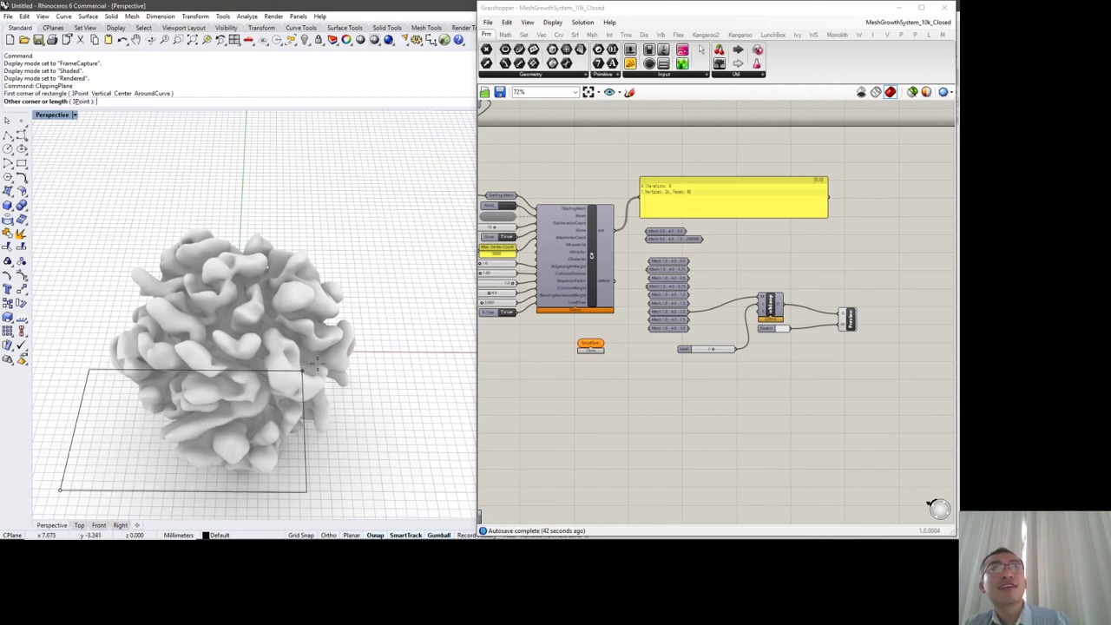
{"action": "left_click", "coordinate": [393, 292]}
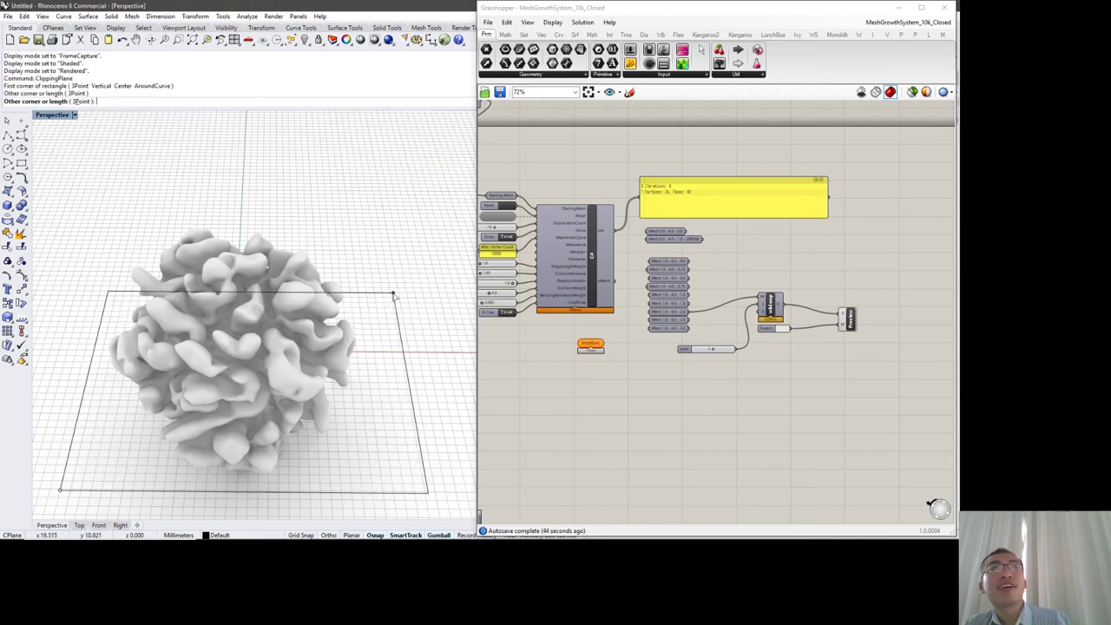
{"action": "right_click_drag", "start_coordinate": [337, 307], "coordinate": [327, 272]}
{"action": "left_click", "coordinate": [326, 273]}
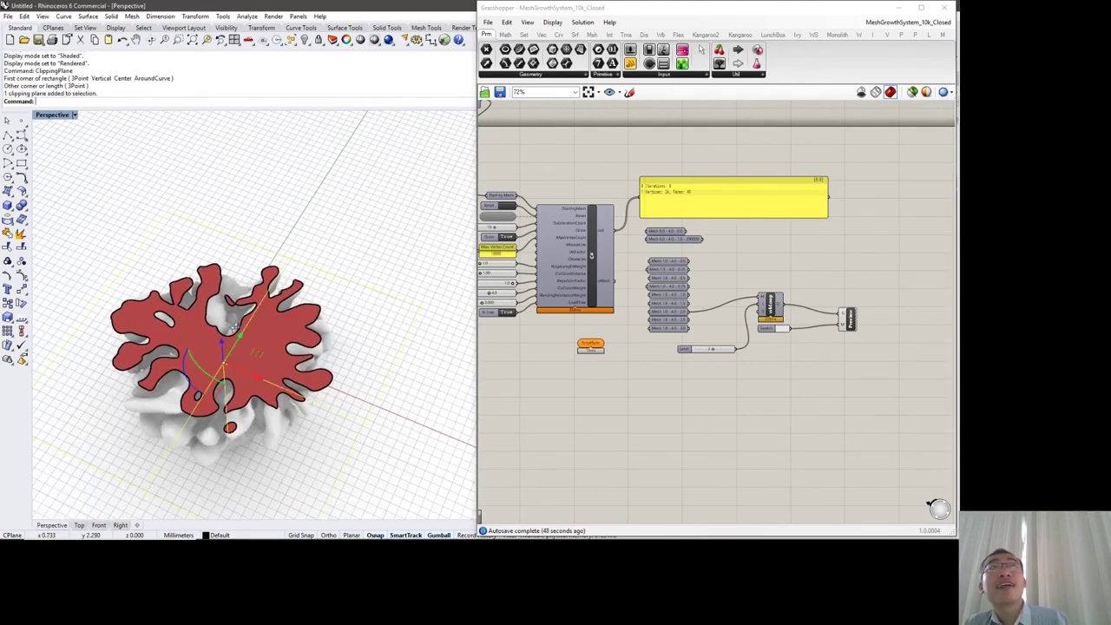
- Move the clipping plane up and down through the mesh to inspect its cross-sections, and delete the plane
{"action": "left_click_drag", "start_coordinate": [236, 333], "coordinate": [207, 302]}
{"action": "scroll", "coordinate": [258, 226], "scroll_direction": "up", "scroll_amount": 3}
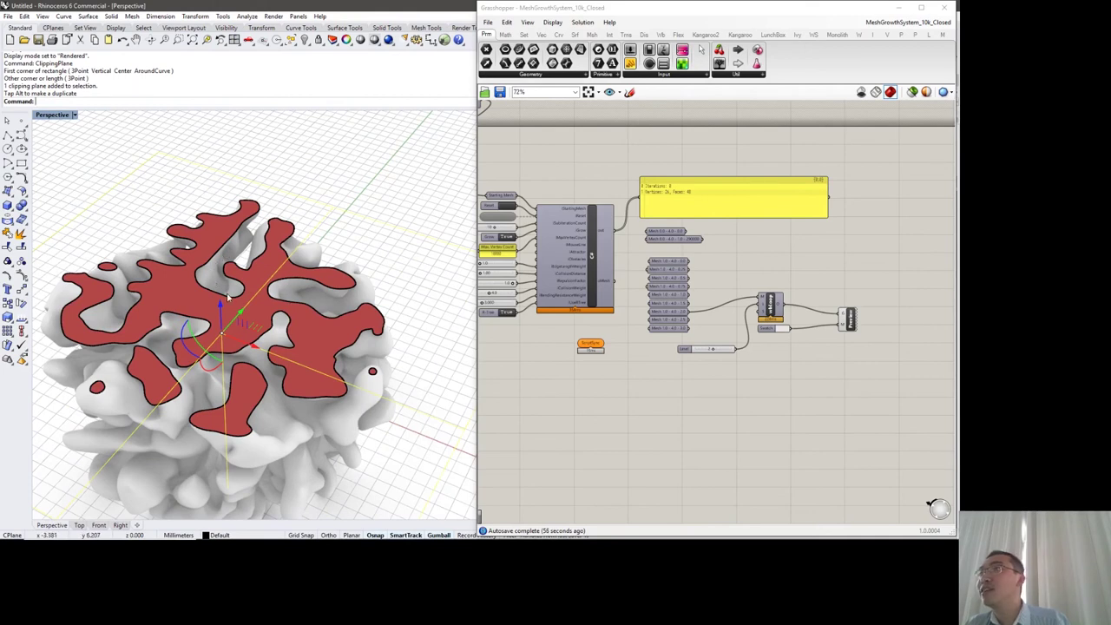
{"action": "right_click_drag", "start_coordinate": [231, 306], "coordinate": [162, 297]}
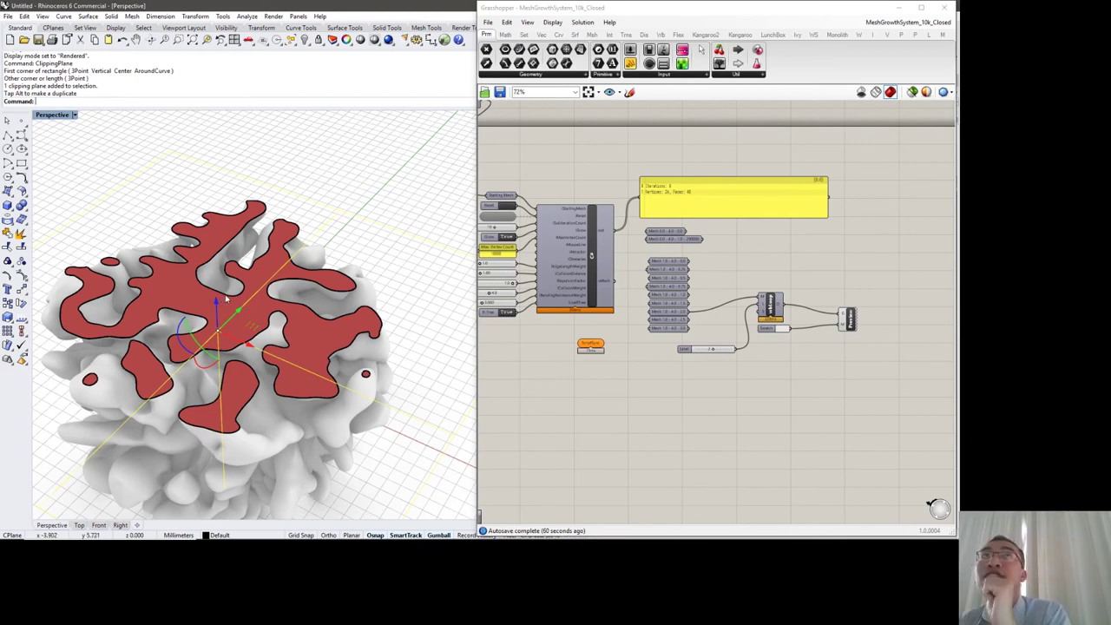
{"action": "left_click_drag", "start_coordinate": [217, 305], "coordinate": [218, 314]}
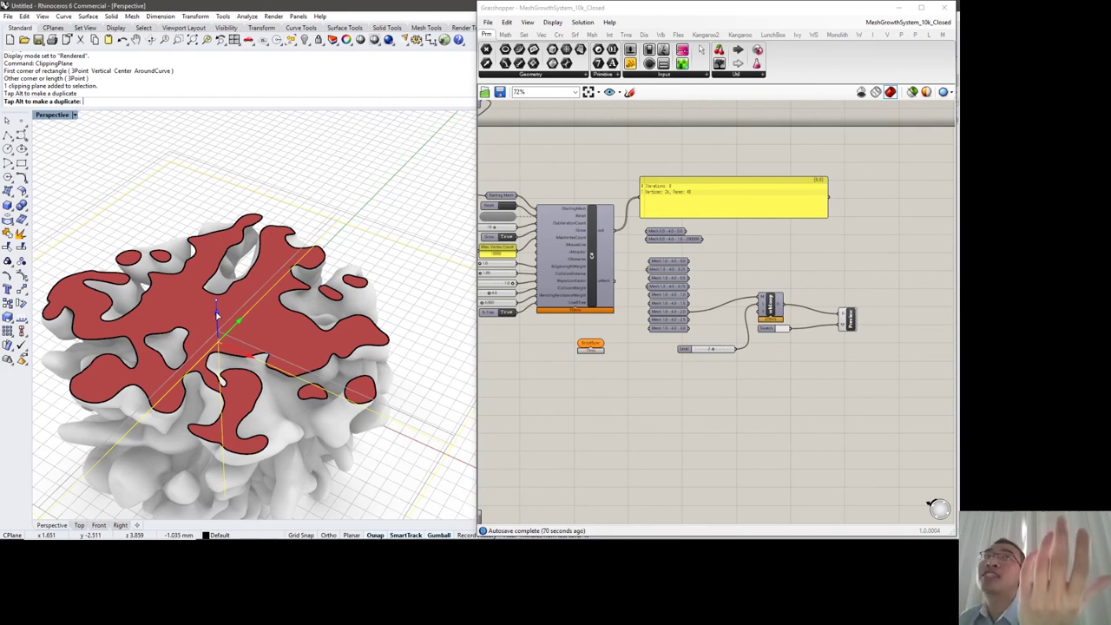
{"action": "mouse_move", "coordinate": [217, 312]}
{"action": "left_mouse_down"}
{"action": "mouse_move", "coordinate": [222, 463]}
{"action": "mouse_move", "coordinate": [219, 297]}
{"action": "left_mouse_up"}
{"action": "key", "text": "Delete"}
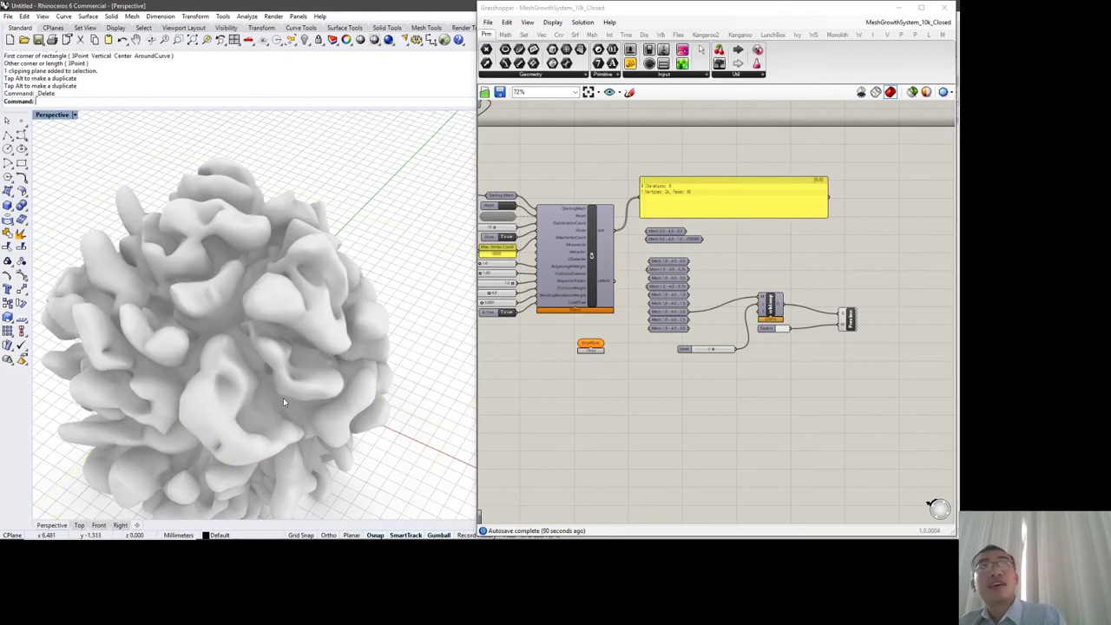
- Examine the rendered closed mesh close up, going deep into its folds and back out to the whole form
{"action": "scroll", "coordinate": [220, 347], "scroll_direction": "up", "scroll_amount": 10}
{"action": "right_click_drag", "start_coordinate": [219, 347], "coordinate": [177, 342]}
{"action": "scroll", "coordinate": [216, 308], "scroll_direction": "down", "scroll_amount": 2}
{"action": "scroll", "coordinate": [213, 343], "scroll_direction": "up", "scroll_amount": 8}
{"action": "right_click_drag", "start_coordinate": [143, 298], "coordinate": [182, 363]}
{"action": "scroll", "coordinate": [142, 327], "scroll_direction": "up", "scroll_amount": 3}
{"action": "scroll", "coordinate": [204, 377], "scroll_direction": "up", "scroll_amount": 6}
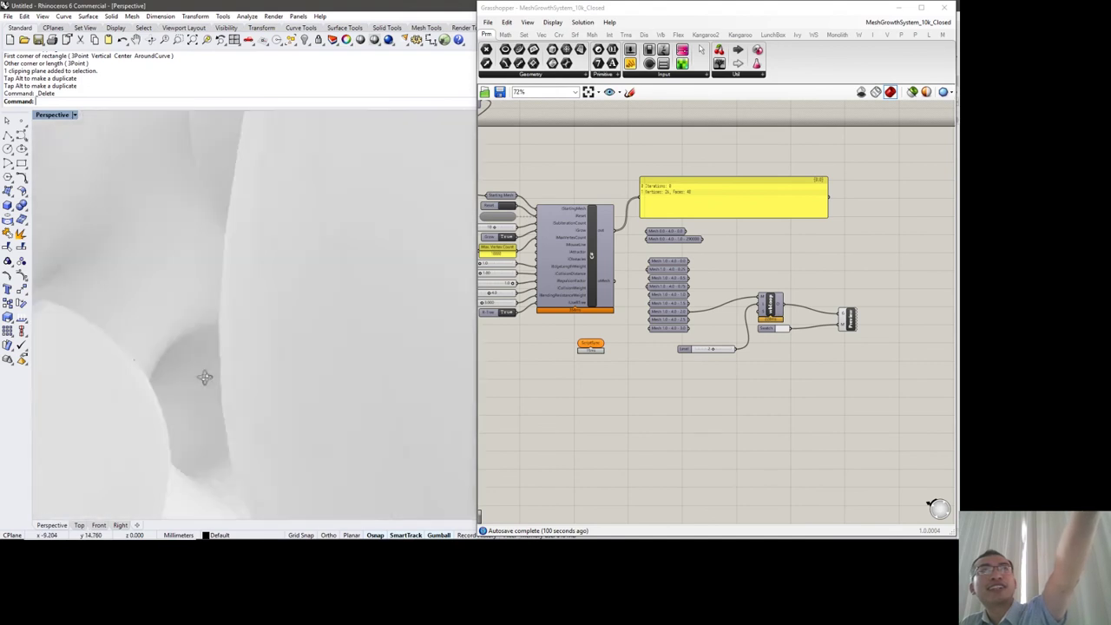
{"action": "scroll", "coordinate": [202, 380], "scroll_direction": "up", "scroll_amount": 6}
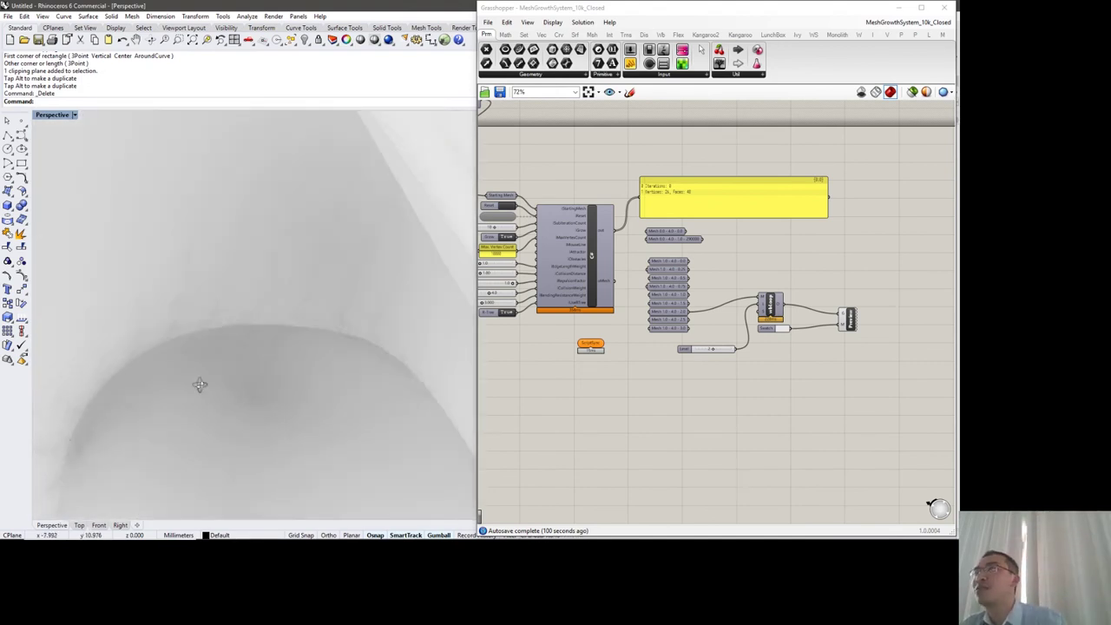
{"action": "scroll", "coordinate": [201, 384], "scroll_direction": "up", "scroll_amount": 6}
{"action": "scroll", "coordinate": [191, 371], "scroll_direction": "down", "scroll_amount": 10}
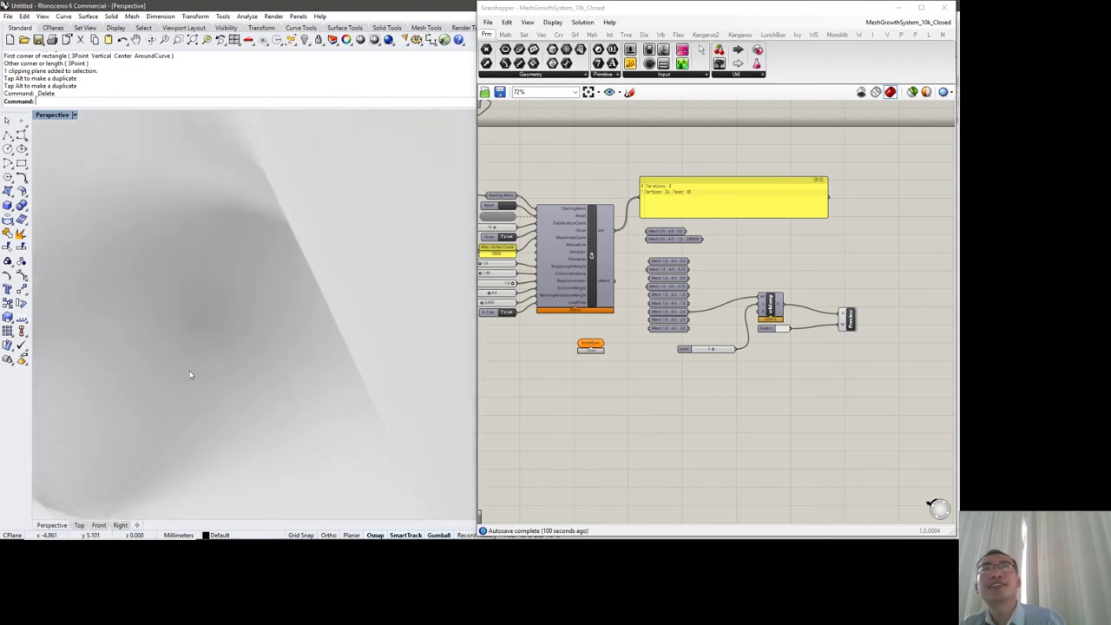
{"action": "scroll", "coordinate": [202, 310], "scroll_direction": "down", "scroll_amount": 10}
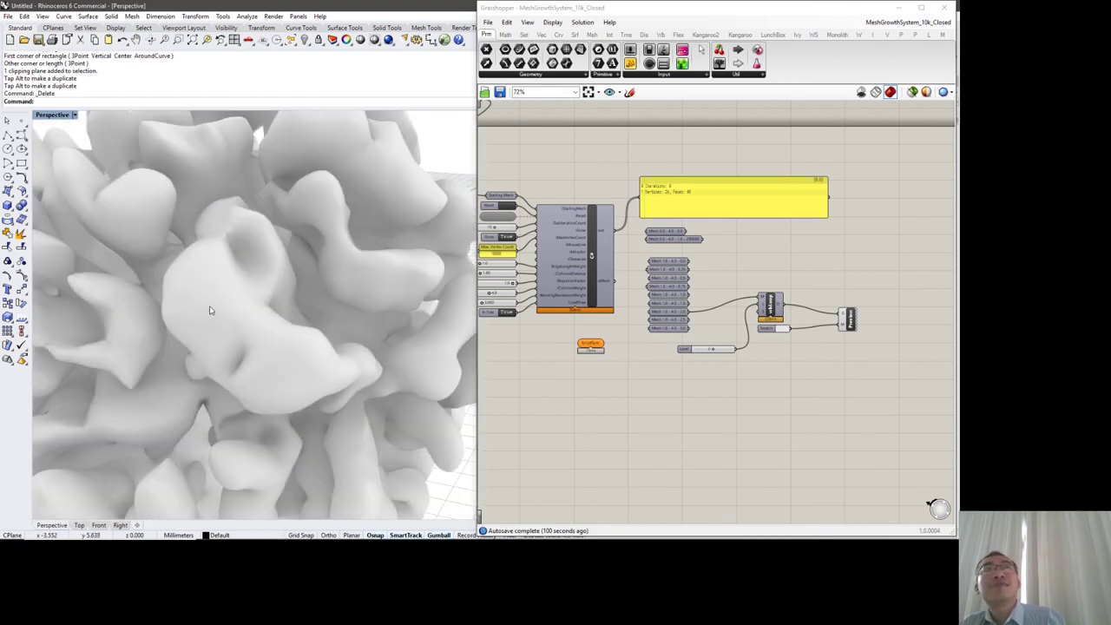
{"action": "right_click_drag", "start_coordinate": [206, 310], "coordinate": [216, 339]}
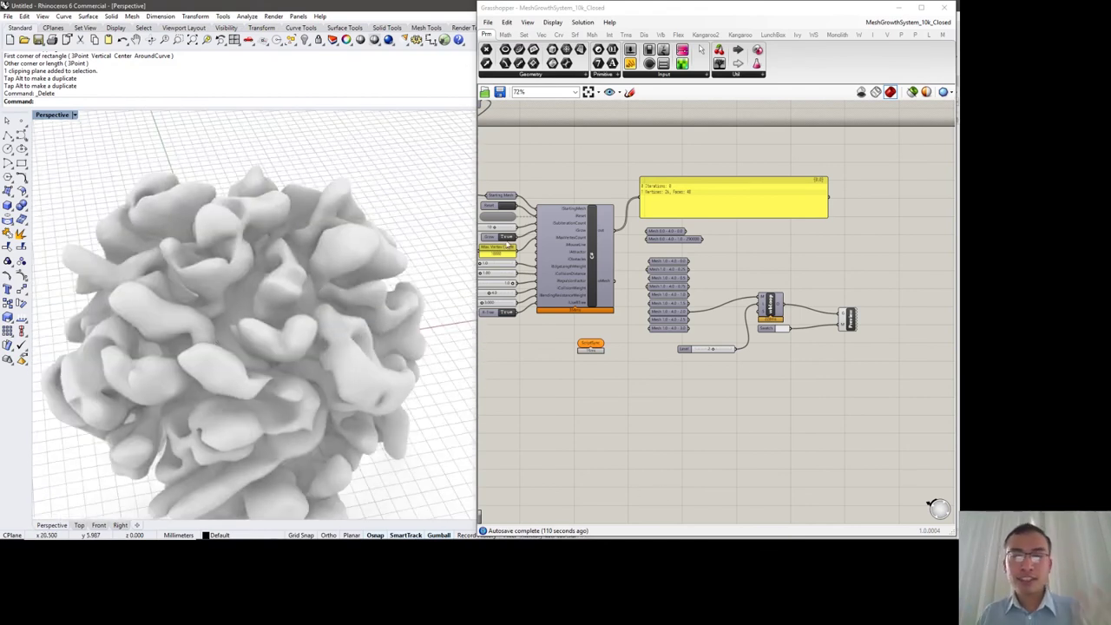
{"action": "mouse_move", "coordinate": [379, 527]}
{"action": "left_click", "coordinate": [333, 530]}
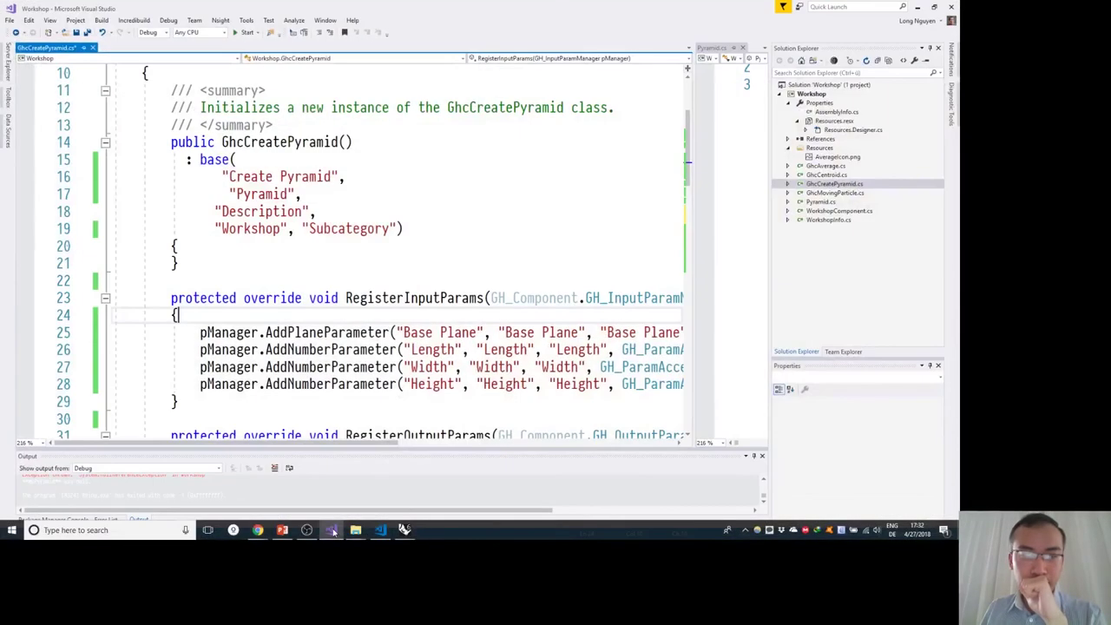
{"action": "left_click", "coordinate": [414, 489]}
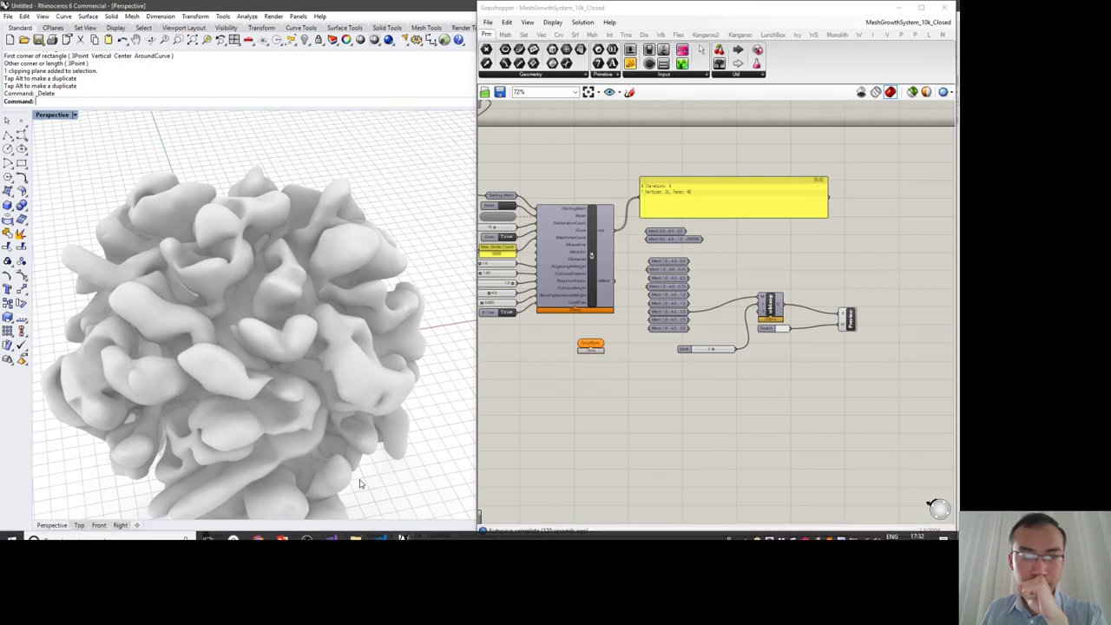
{"action": "right_click_drag", "start_coordinate": [417, 480], "coordinate": [386, 501]}
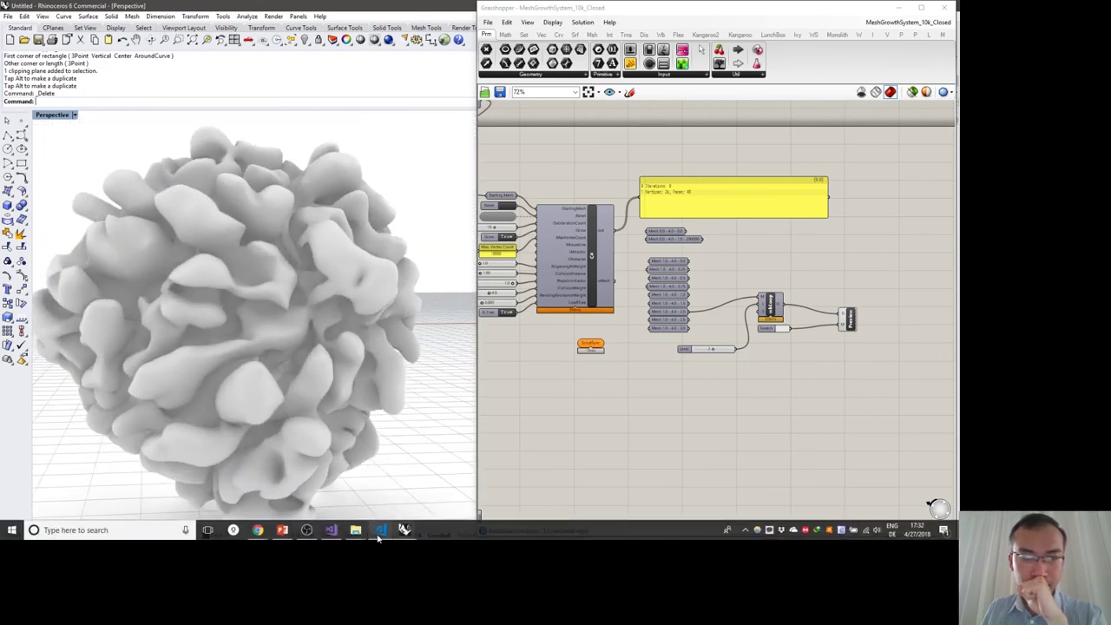
{"action": "mouse_move", "coordinate": [327, 535]}
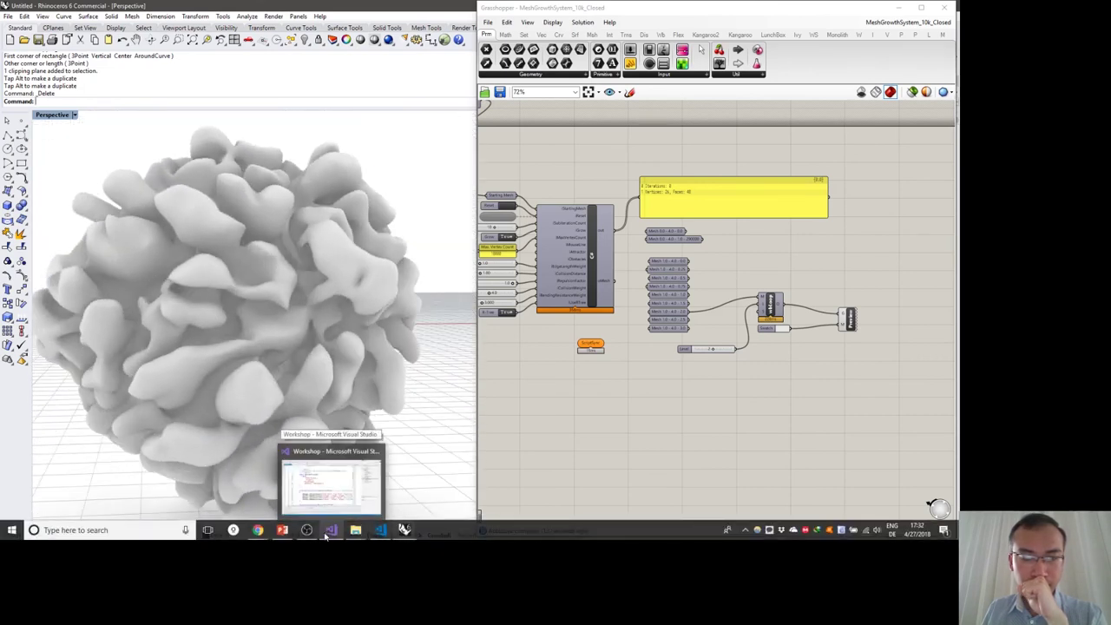
{"action": "left_click", "coordinate": [328, 535]}
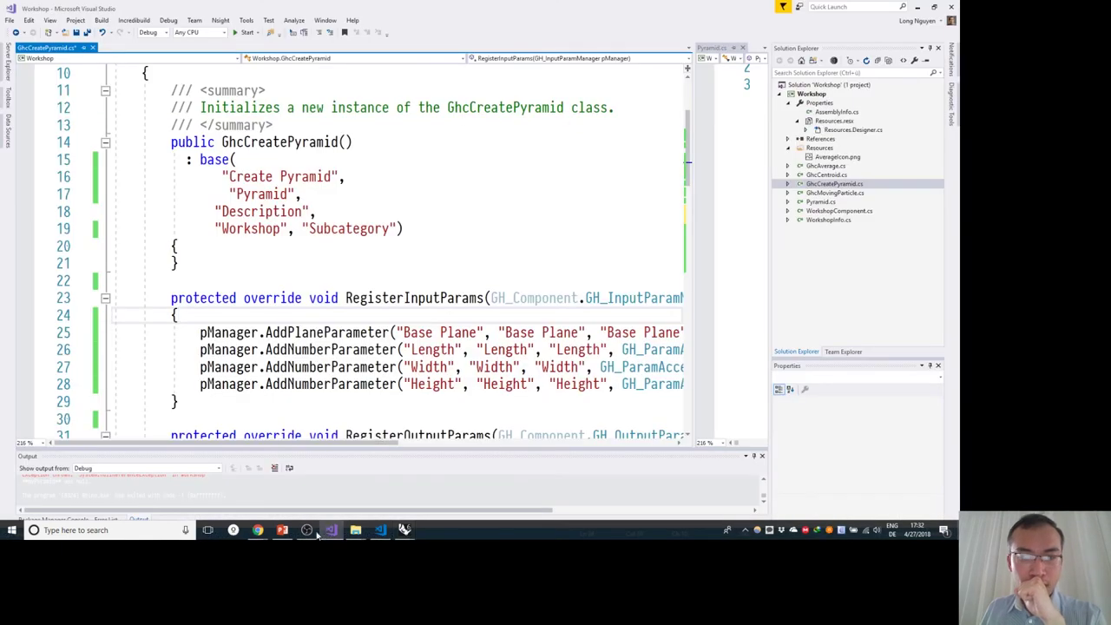
- Switch to the PowerPoint presentation and view slide 116 on mesh faces and slide 118 on half-edges
{"action": "left_click", "coordinate": [284, 531]}
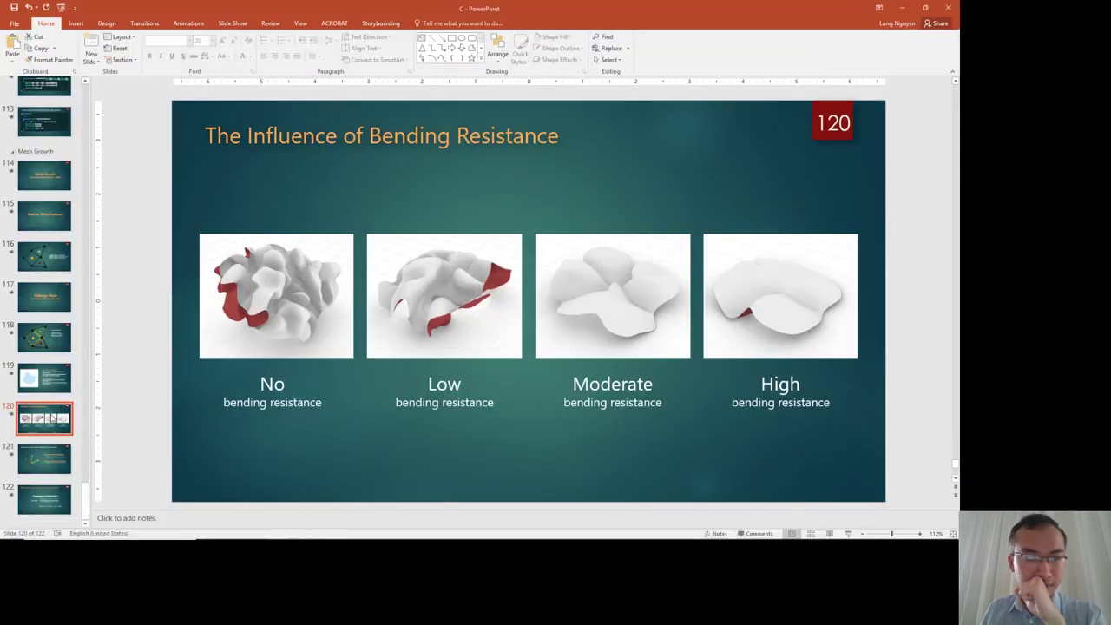
{"action": "key", "text": "Up"}
{"action": "key", "text": "Up"}
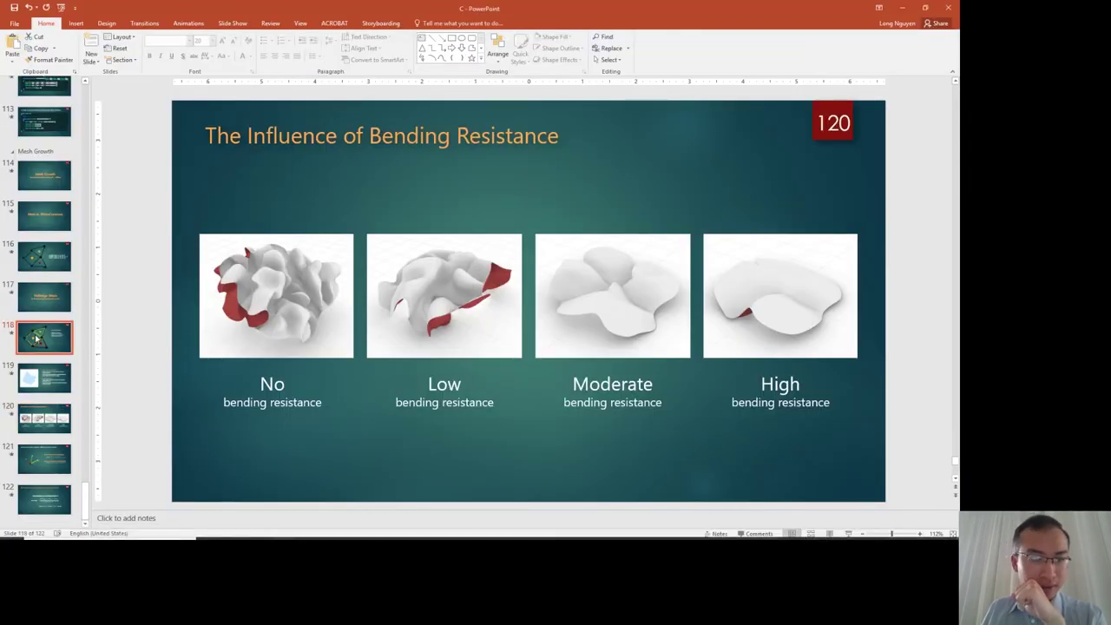
{"action": "left_click", "coordinate": [43, 260]}
{"action": "key", "text": "shift+F5"}
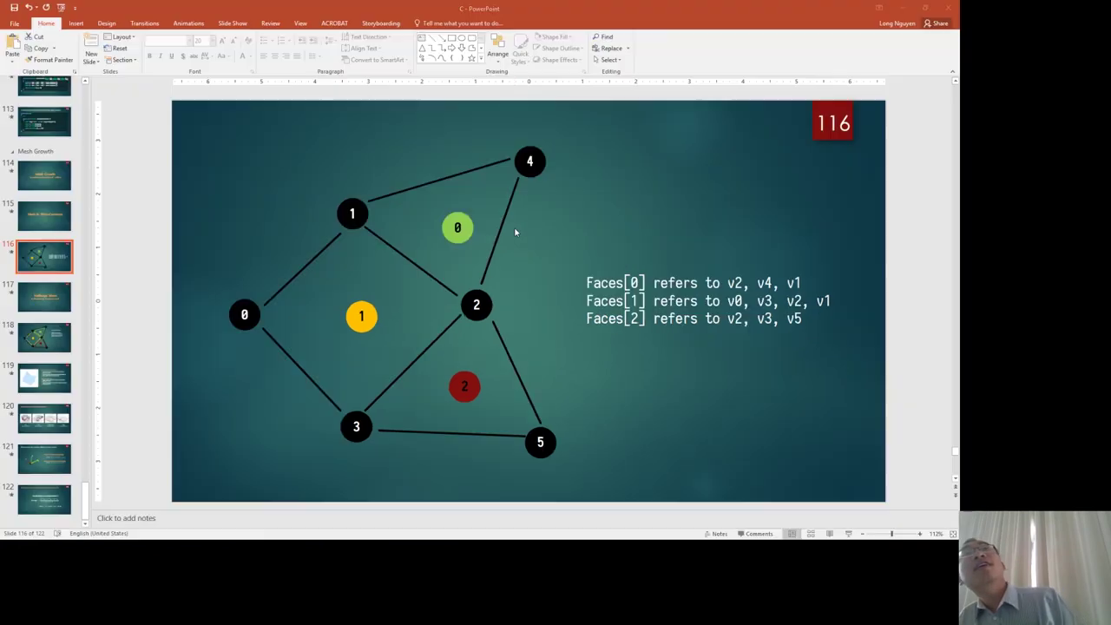
{"action": "key", "text": "Escape"}
{"action": "left_click", "coordinate": [40, 349]}
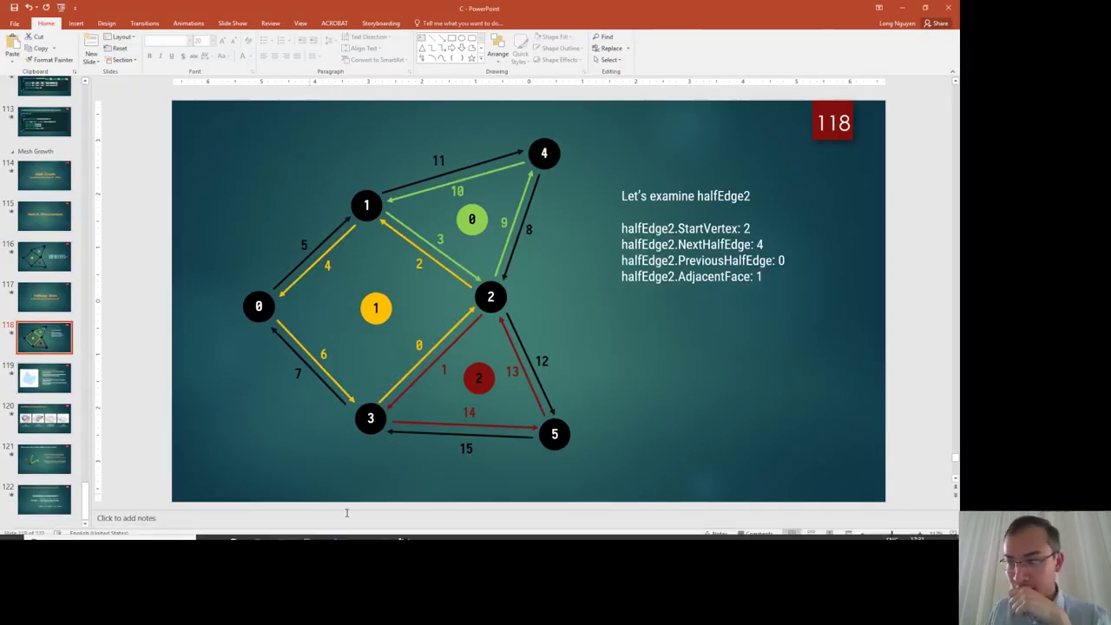
- Switch to File Explorer, look into the 02_Data folder of C# Workshop 2018, and return to its parent folder
{"action": "mouse_move", "coordinate": [403, 535]}
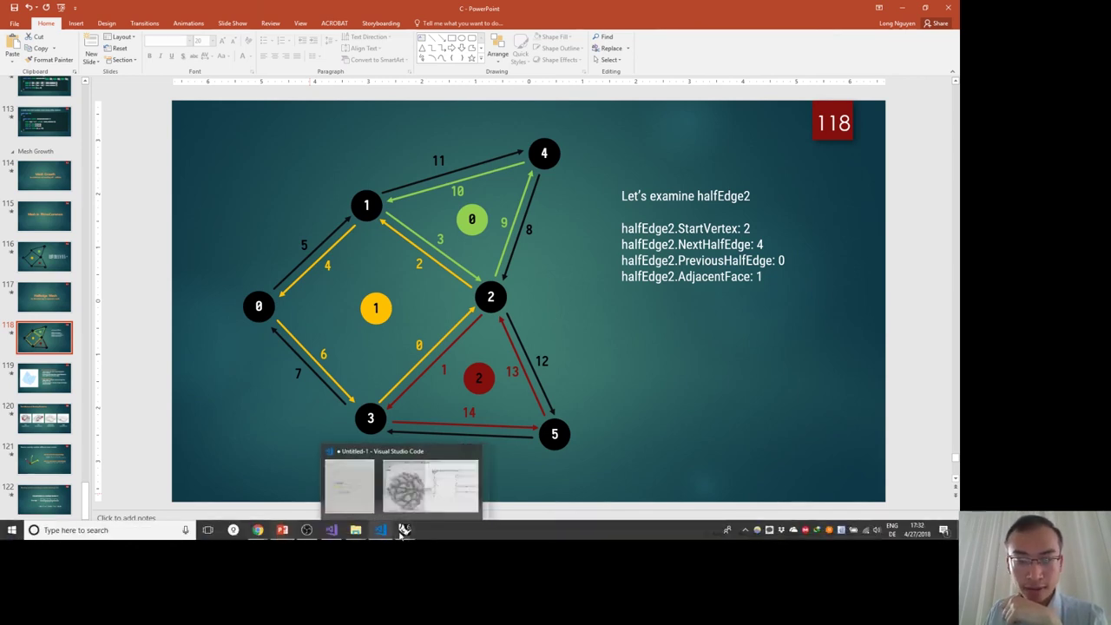
{"action": "mouse_move", "coordinate": [355, 531]}
{"action": "left_click", "coordinate": [451, 491]}
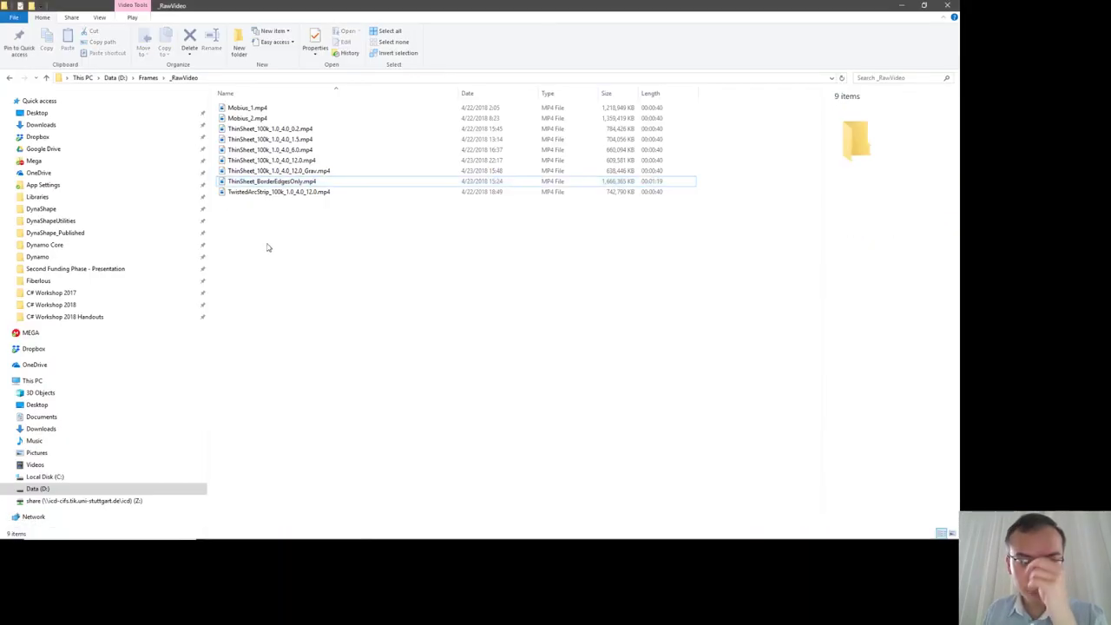
{"action": "left_click", "coordinate": [83, 305]}
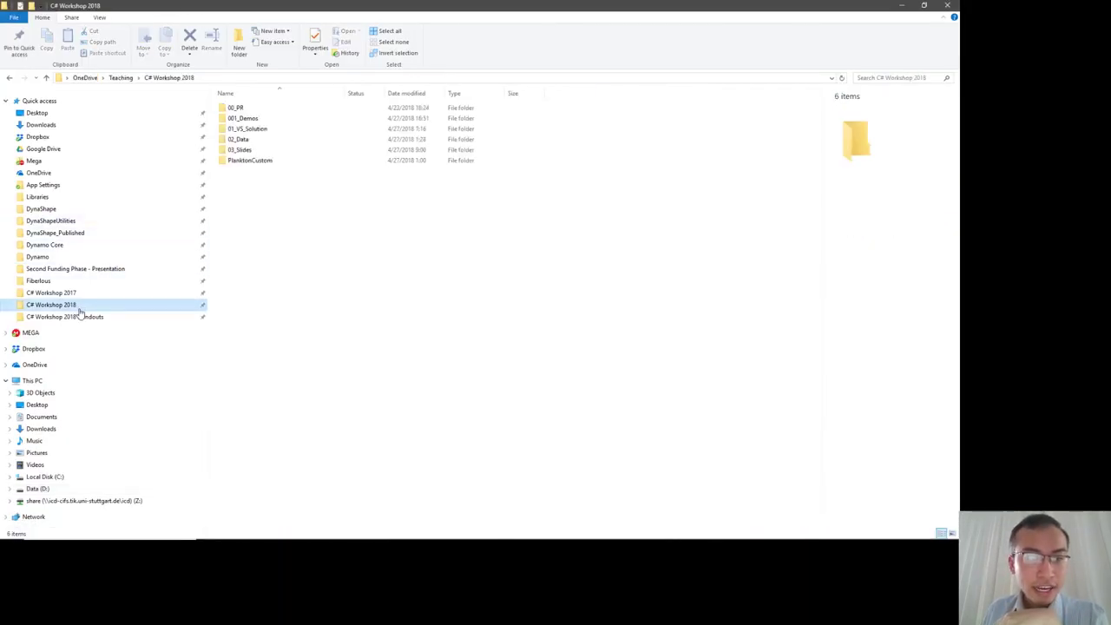
{"action": "double_click", "coordinate": [241, 139]}
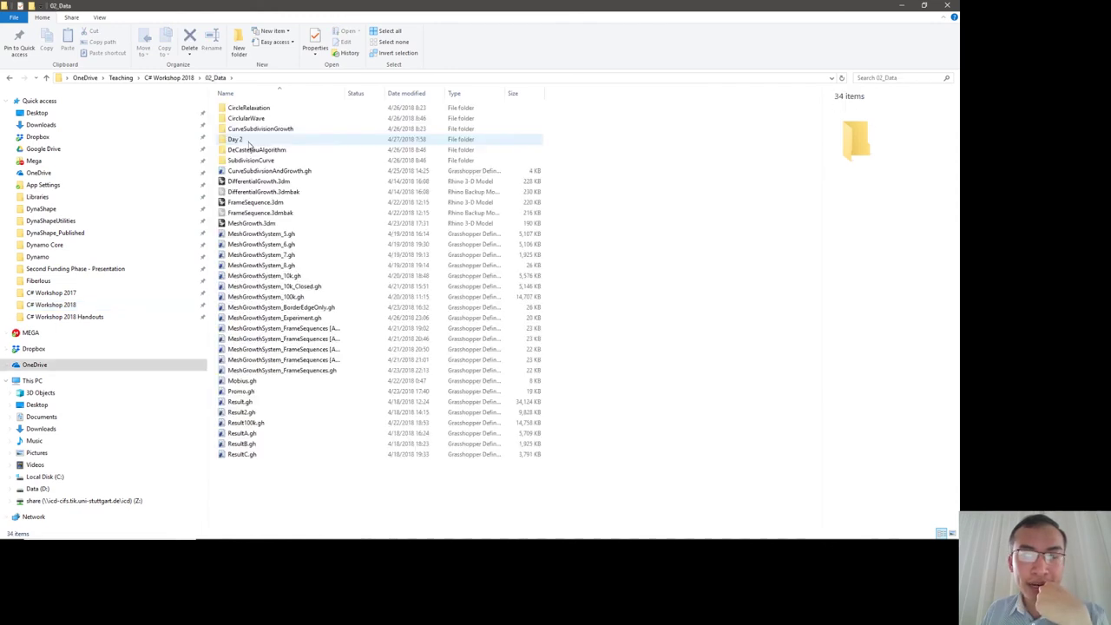
{"action": "left_click", "coordinate": [10, 77]}
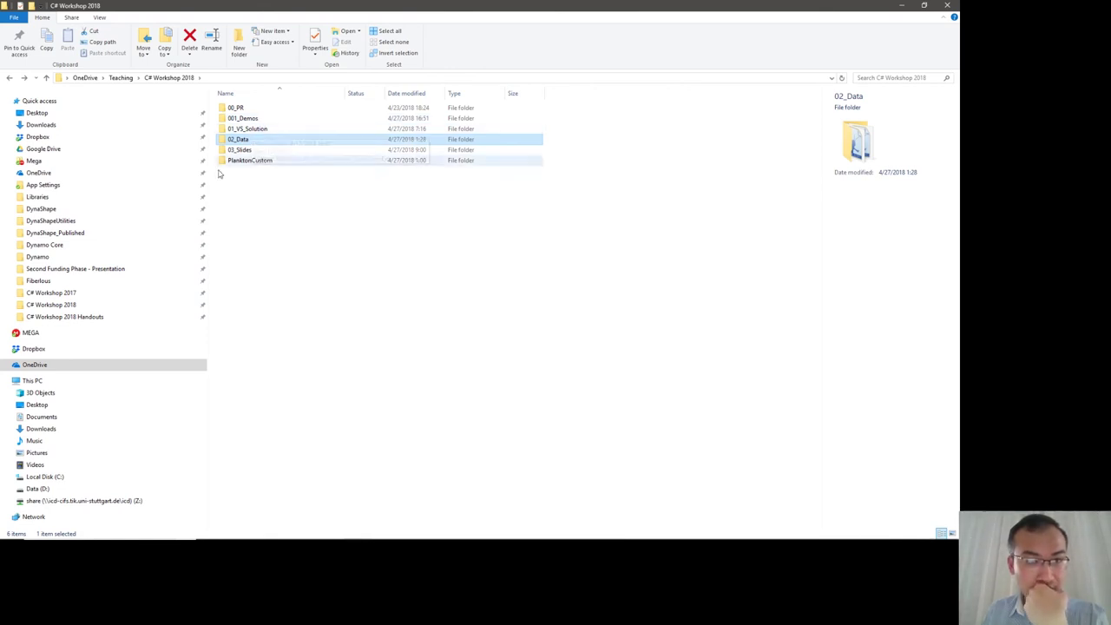
- Copy the MeshGrowth_VS_00 folder from Day 2 of the C# Workshop 2018 Handouts to the Desktop
{"action": "left_click", "coordinate": [95, 316]}
{"action": "left_click", "coordinate": [254, 117]}
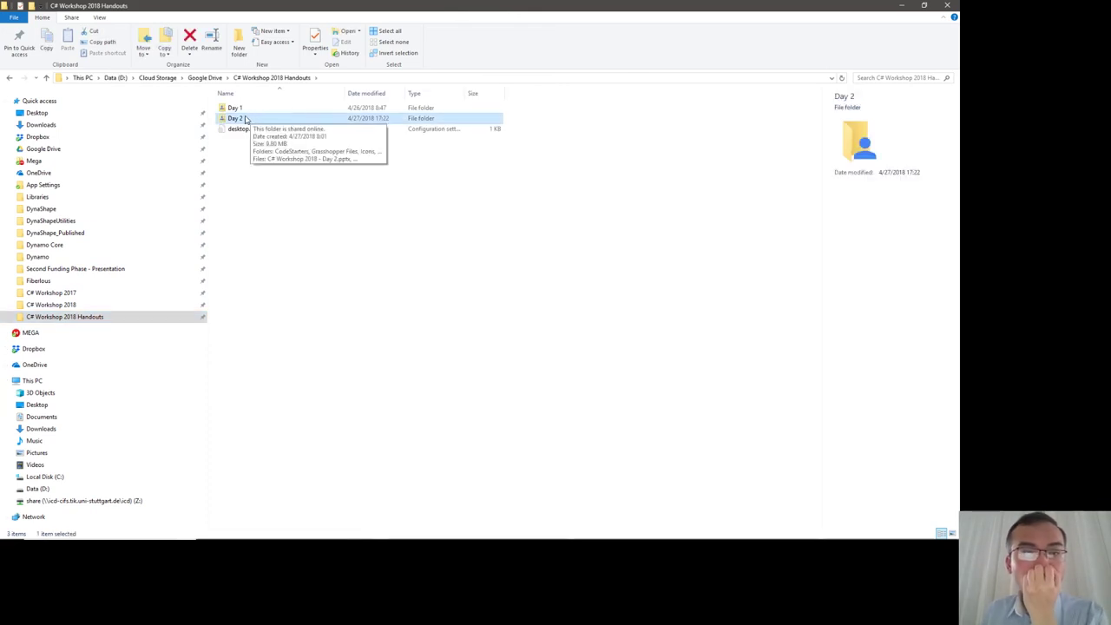
{"action": "double_click", "coordinate": [236, 120]}
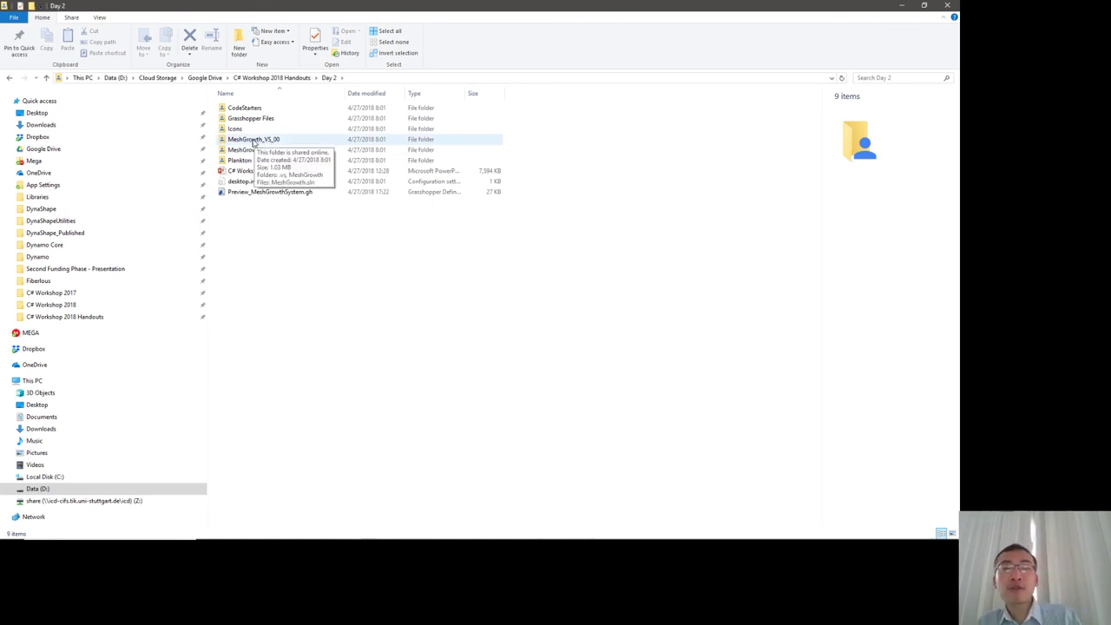
{"action": "left_click", "coordinate": [271, 141]}
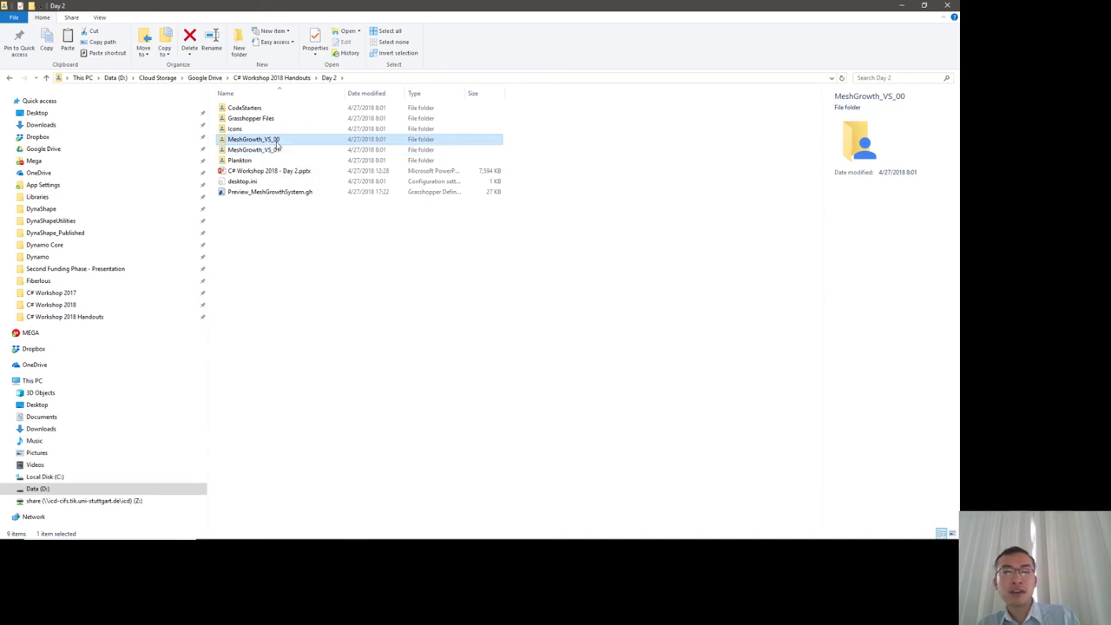
{"action": "left_click", "coordinate": [36, 113]}
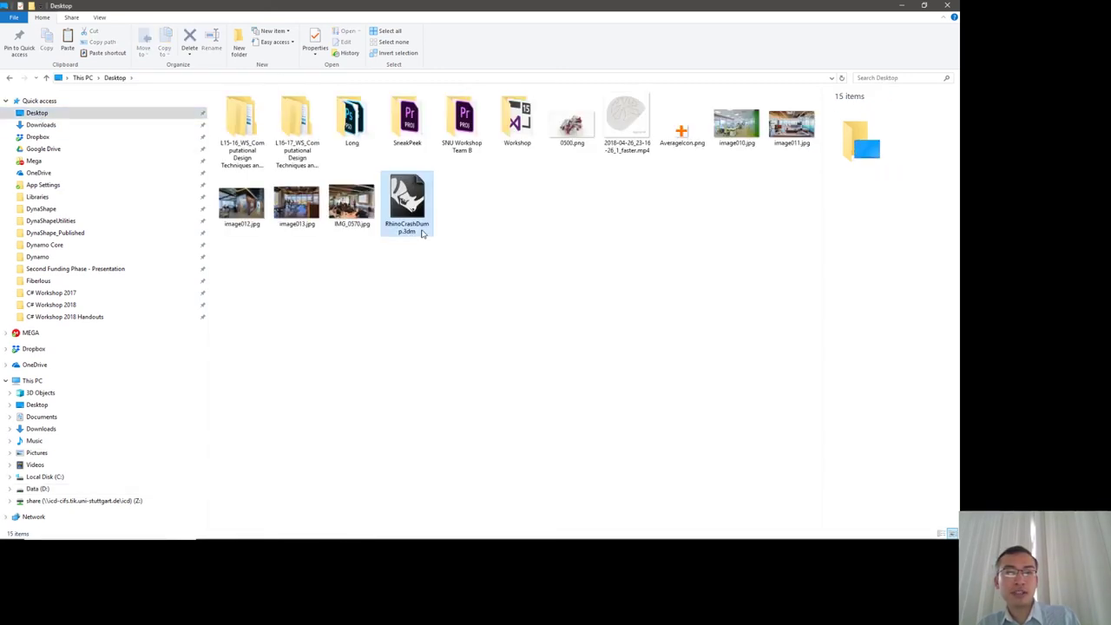
{"action": "key", "text": "ctrl+v"}
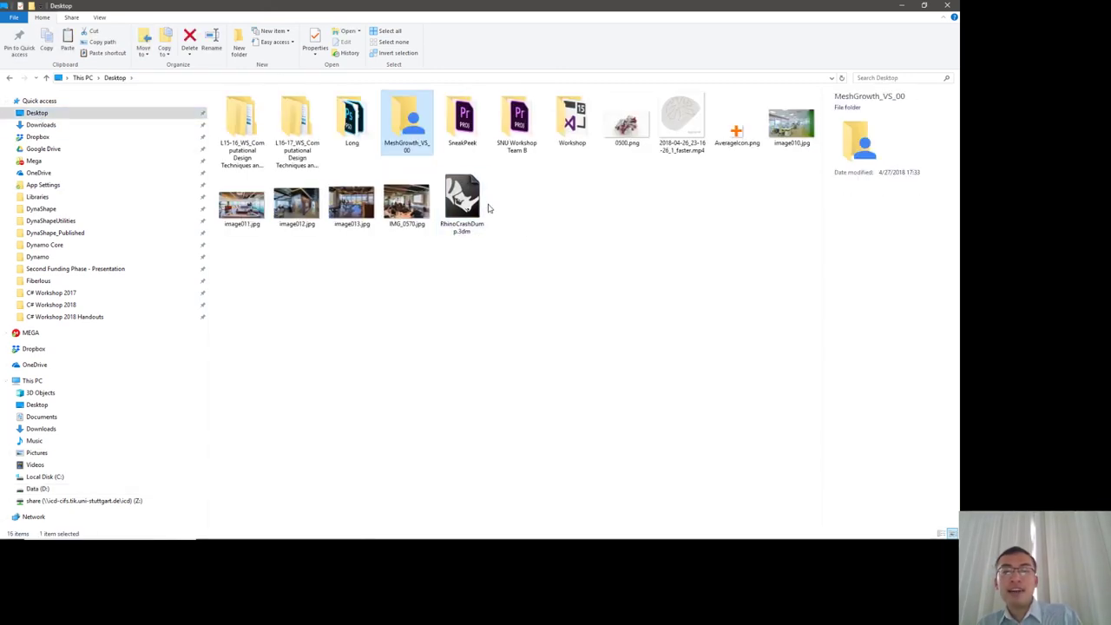
{"action": "left_click", "coordinate": [576, 226]}
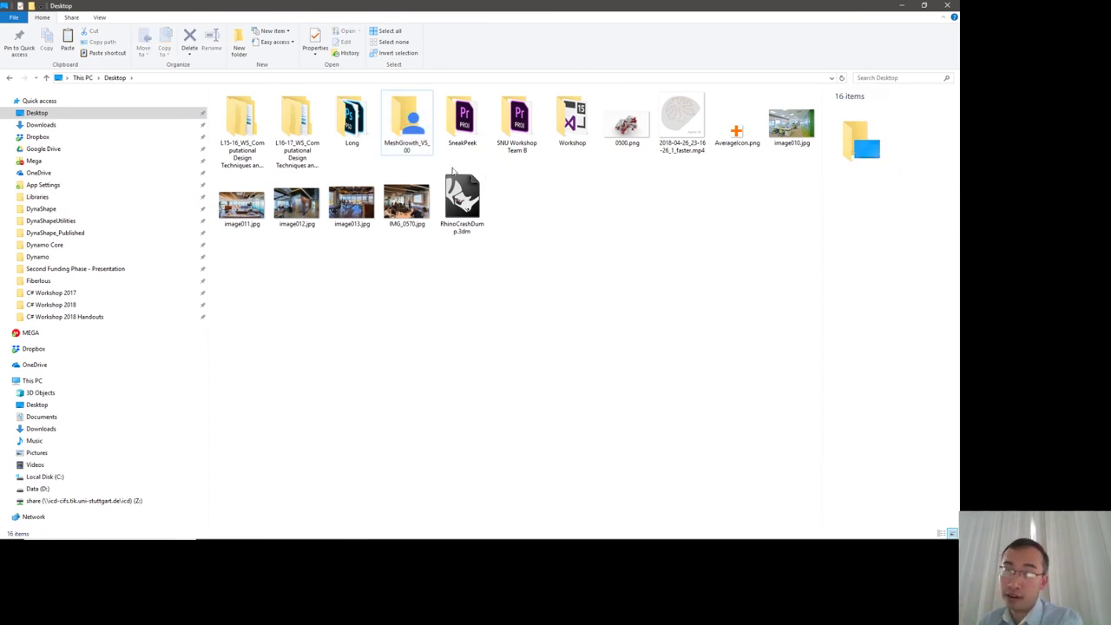
- Open MeshGrowth.sln from the copied folder in Visual Studio, maximize the window, and widen the Solution Explorer
{"action": "double_click", "coordinate": [411, 118]}
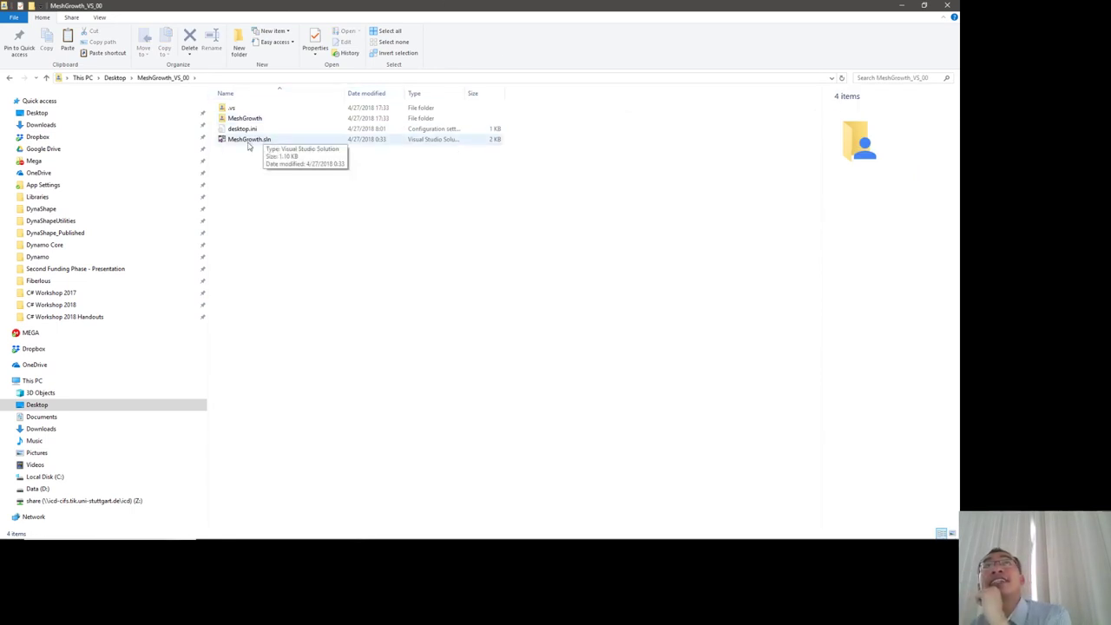
{"action": "double_click", "coordinate": [274, 141]}
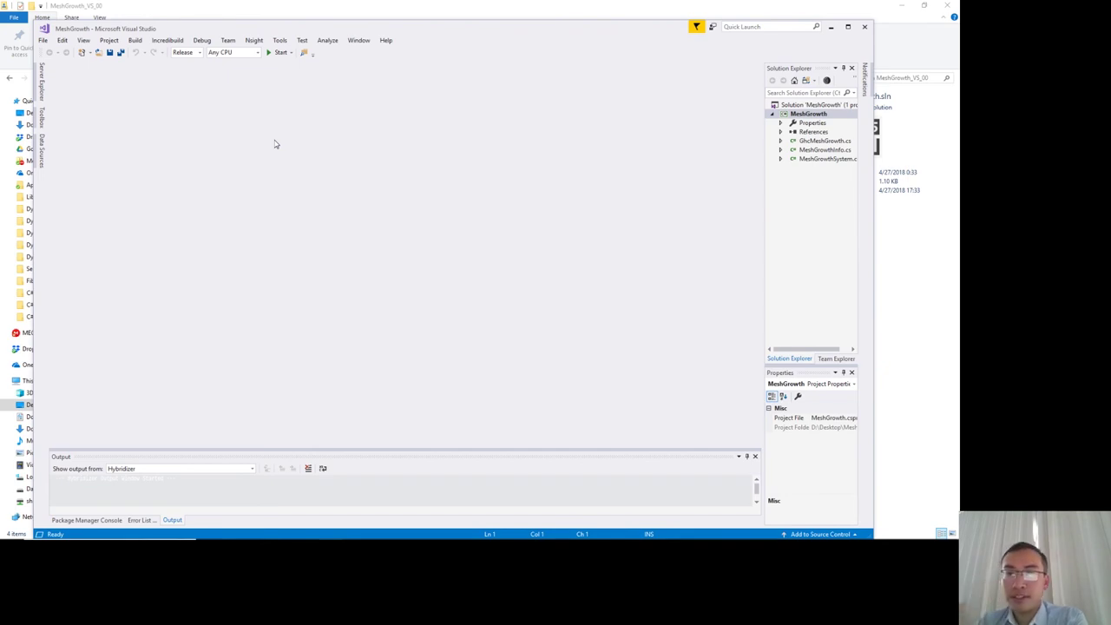
{"action": "left_click", "coordinate": [849, 27]}
{"action": "left_click_drag", "start_coordinate": [848, 122], "coordinate": [733, 123]}
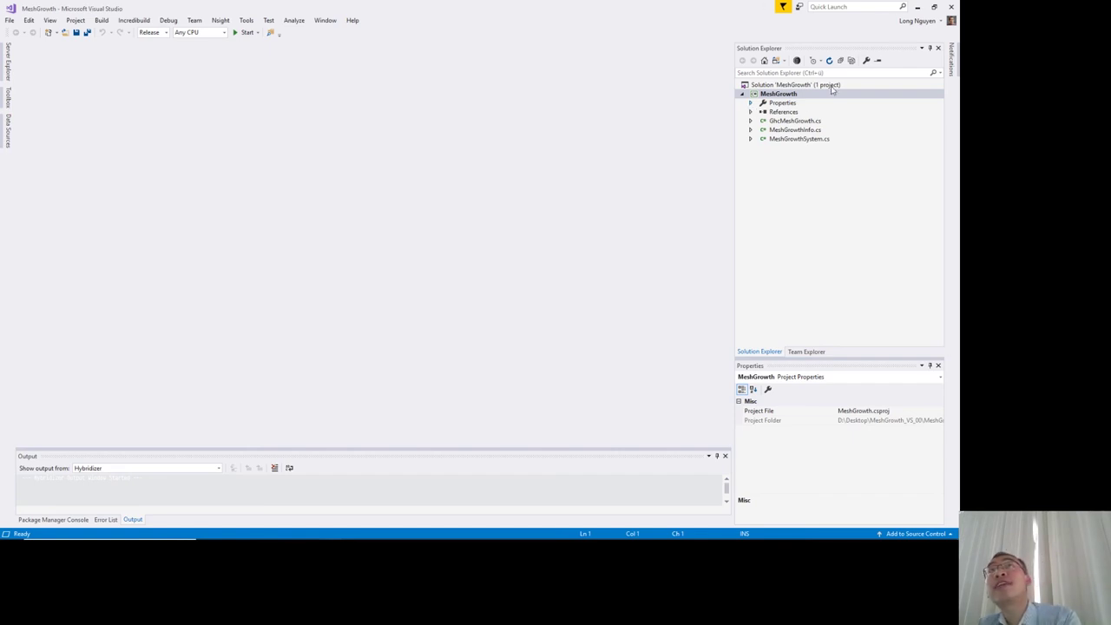
- Expand the MeshGrowth project's references and look at the Grasshopper, RhinoCommon, Plankton and GH_IO entries
{"action": "left_click", "coordinate": [751, 111]}
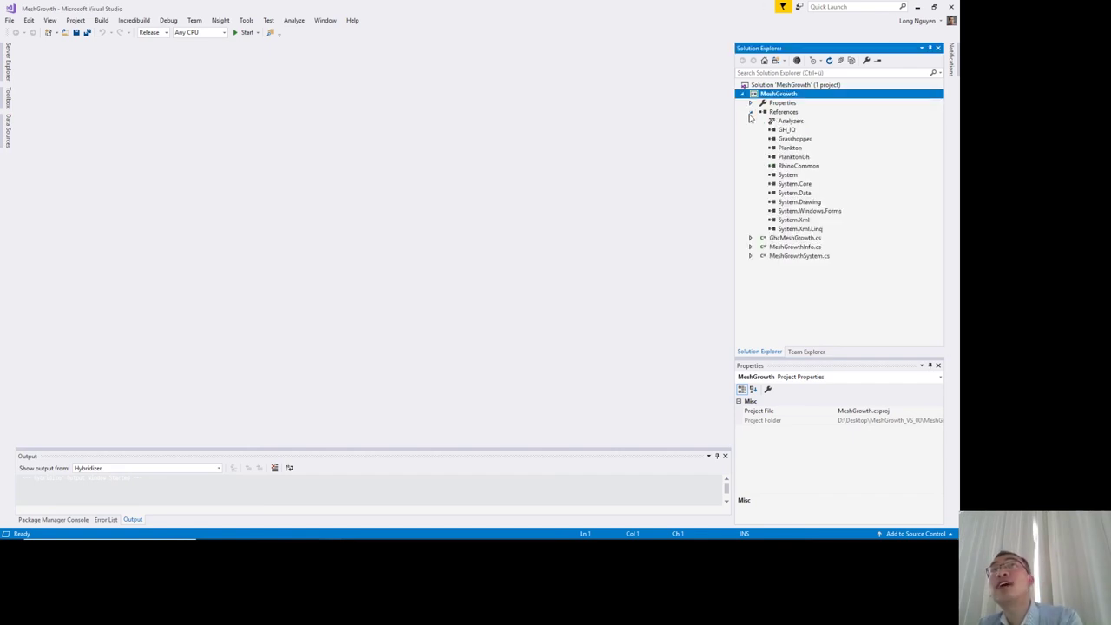
{"action": "left_click", "coordinate": [799, 141]}
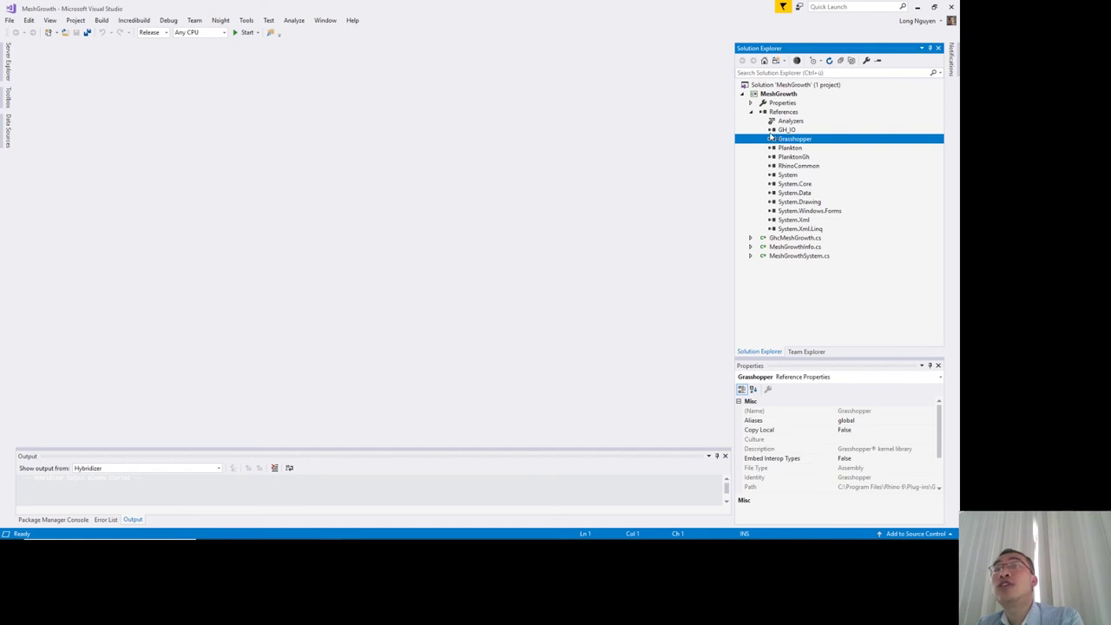
{"action": "left_click", "coordinate": [804, 167]}
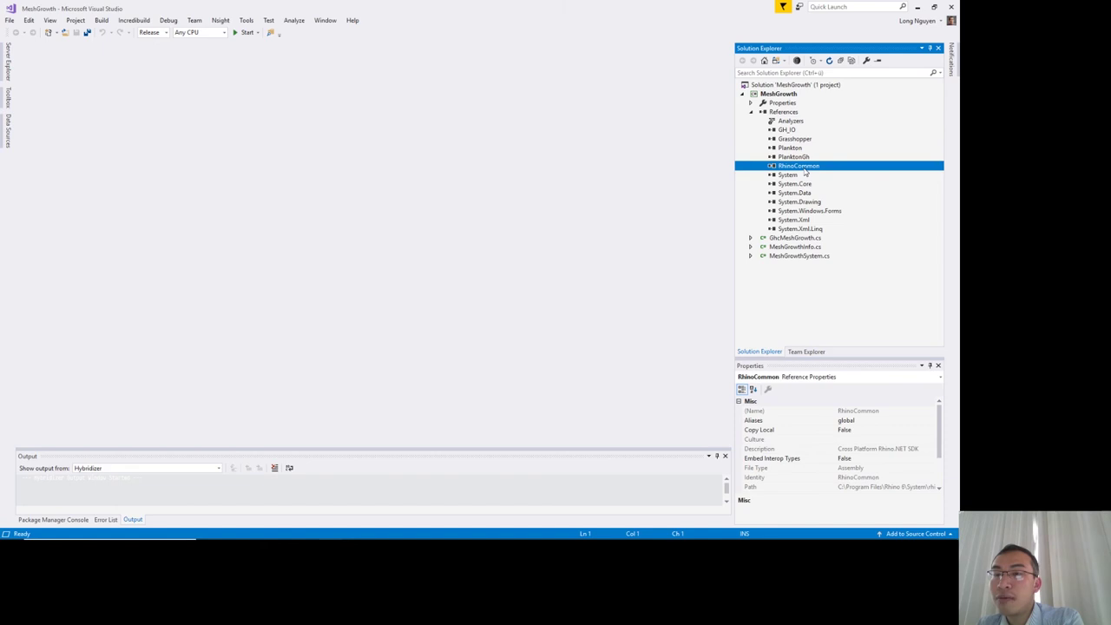
{"action": "left_click", "coordinate": [799, 149]}
{"action": "left_click", "coordinate": [788, 131]}
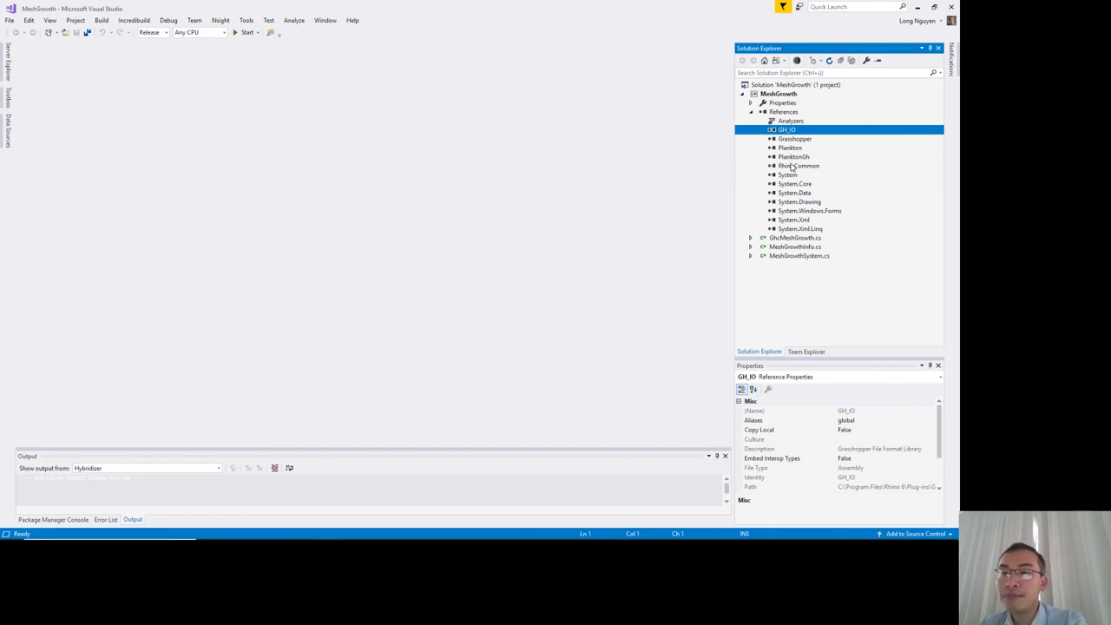
{"action": "left_click", "coordinate": [794, 165]}
{"action": "left_click", "coordinate": [779, 112]}
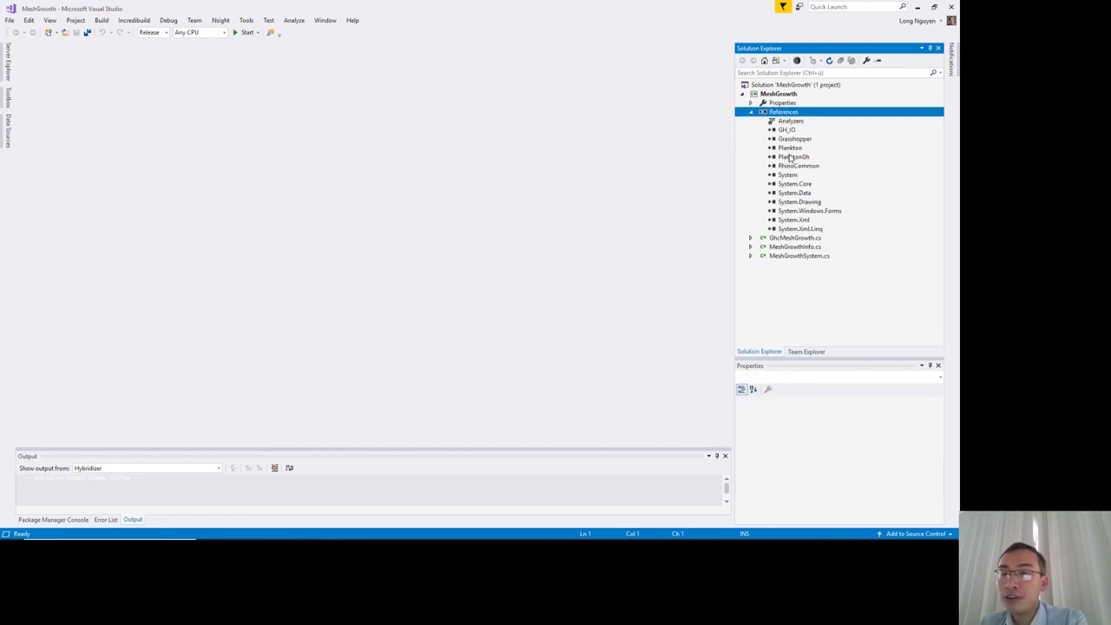
- Clear the recent references list in the Reference Manager of the MeshGrowth project and close the dialog
{"action": "right_click", "coordinate": [775, 113]}
{"action": "left_click", "coordinate": [792, 120]}
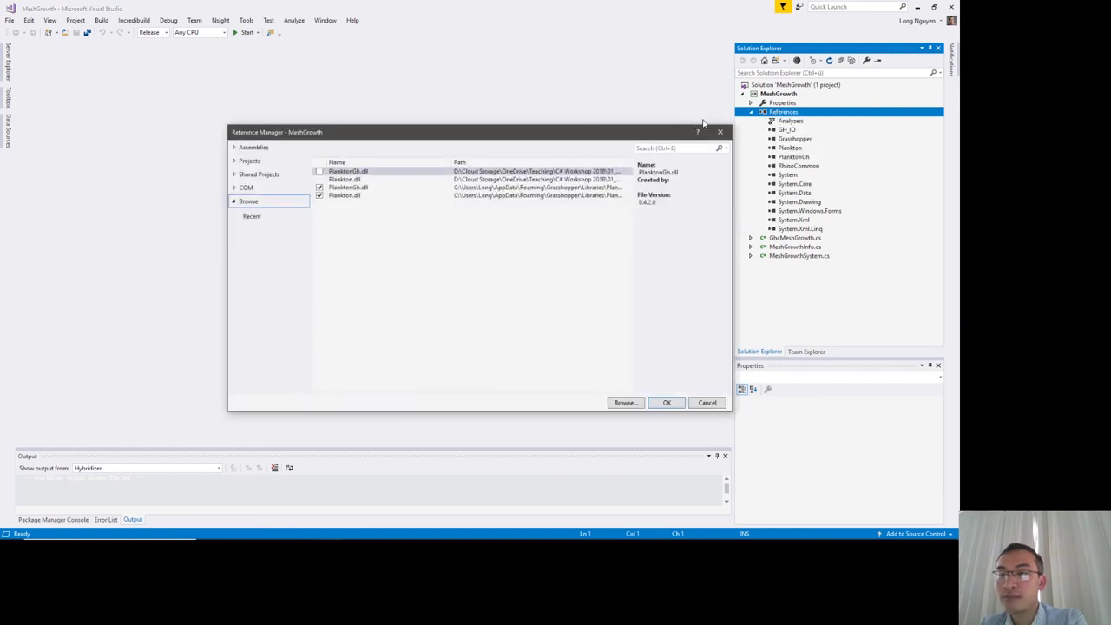
{"action": "left_click_drag", "start_coordinate": [641, 136], "coordinate": [560, 104]}
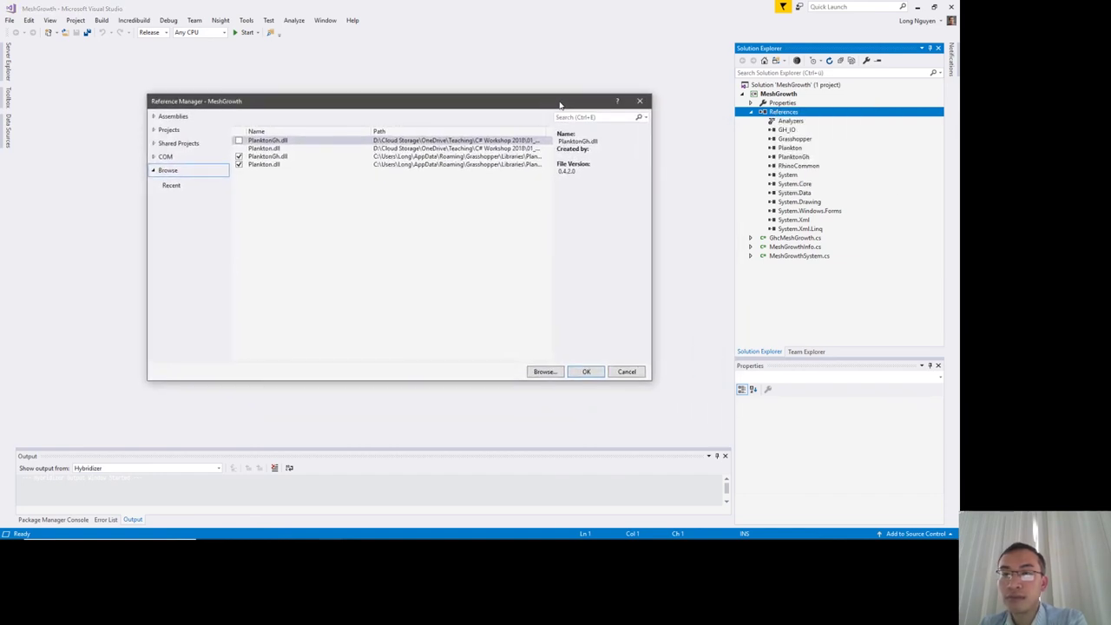
{"action": "right_click", "coordinate": [274, 159]}
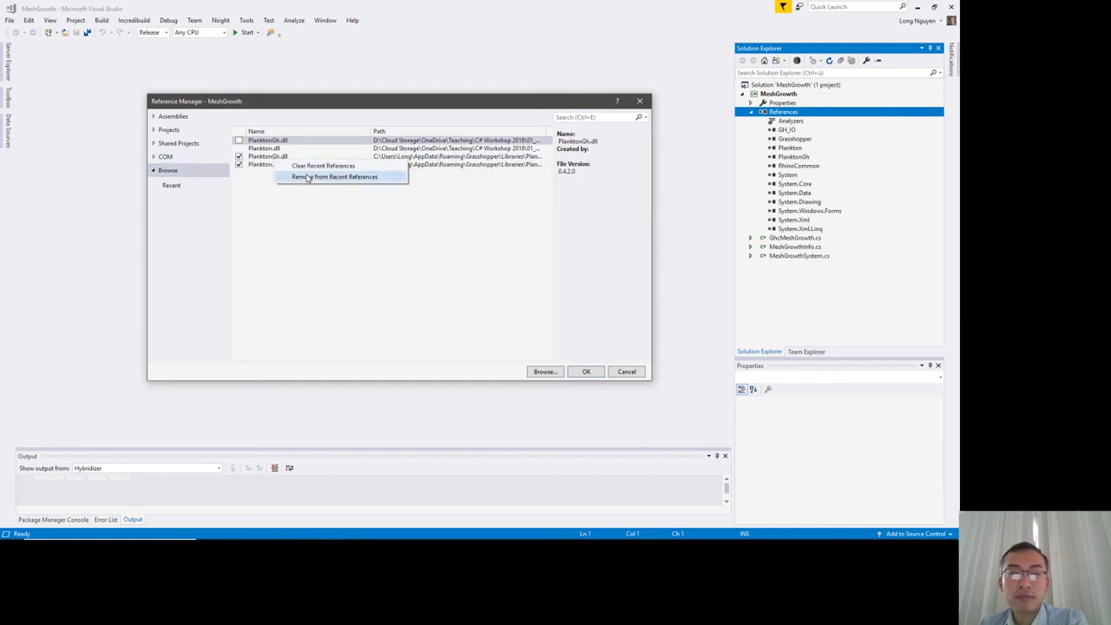
{"action": "left_click", "coordinate": [307, 177]}
{"action": "right_click", "coordinate": [275, 152]}
{"action": "left_click", "coordinate": [308, 156]}
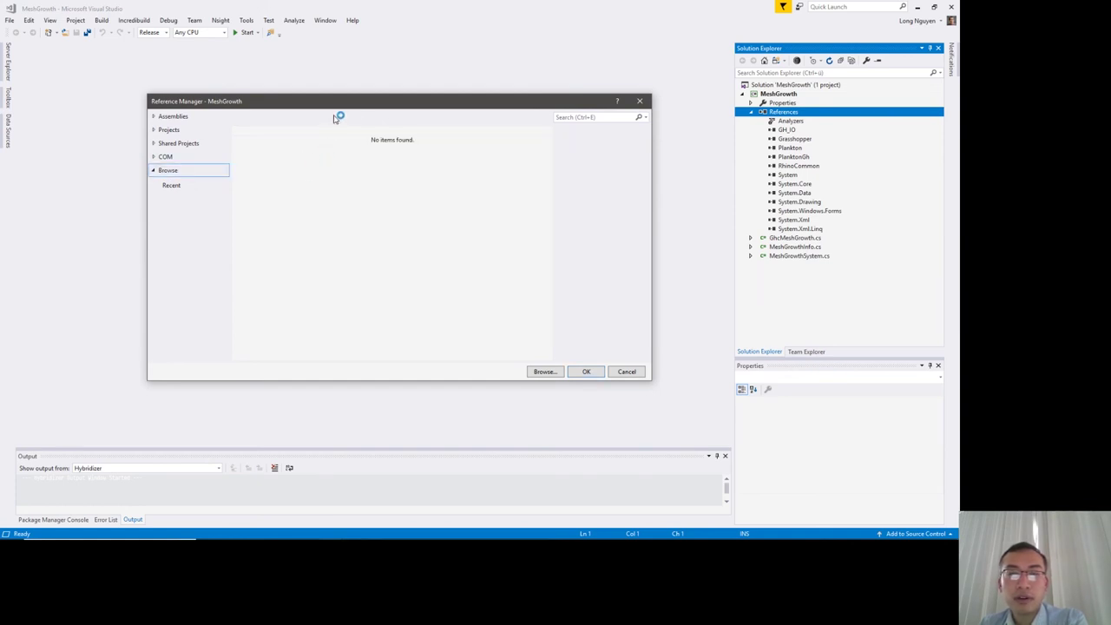
{"action": "left_click", "coordinate": [640, 101]}
- Start adding a reference by file to the MeshGrowth project and browse to Program Files on the C: drive
{"action": "right_click", "coordinate": [783, 114]}
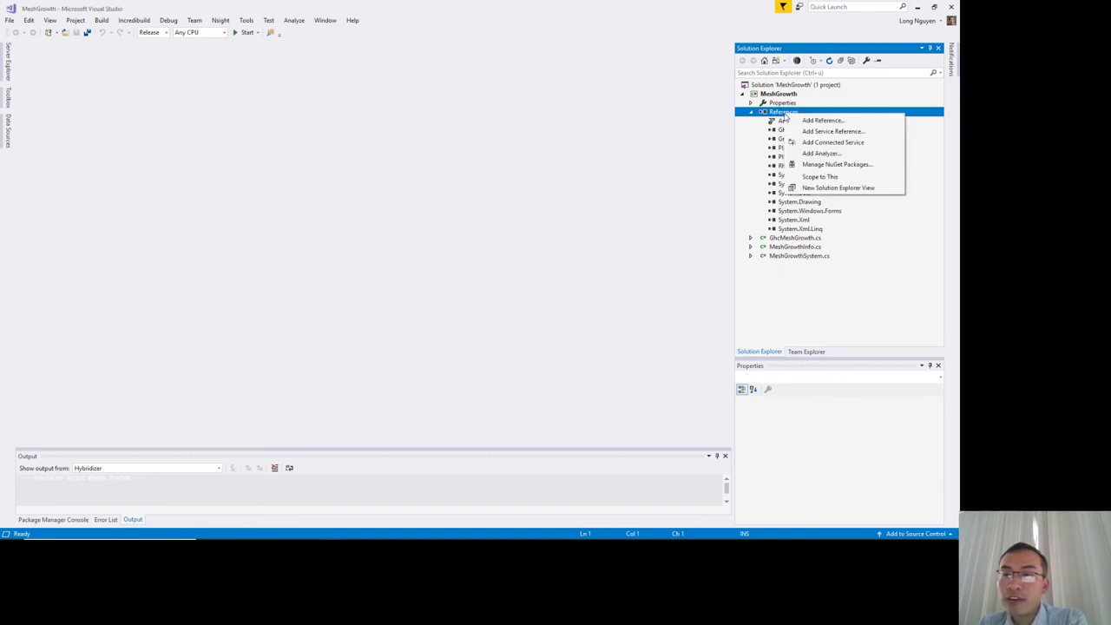
{"action": "left_click", "coordinate": [803, 121]}
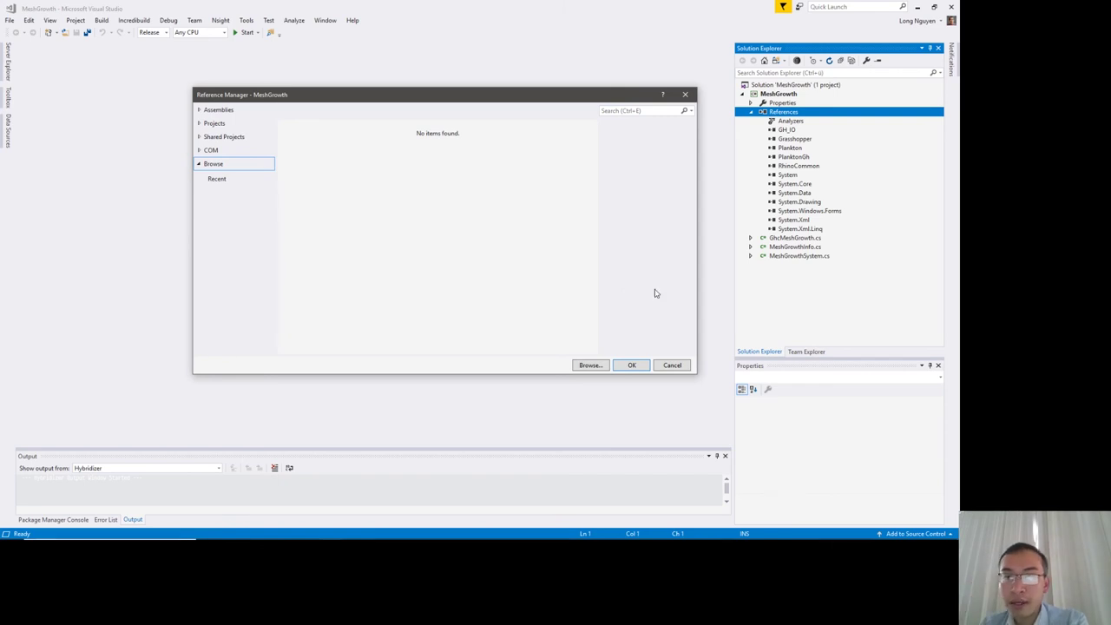
{"action": "left_click", "coordinate": [588, 365]}
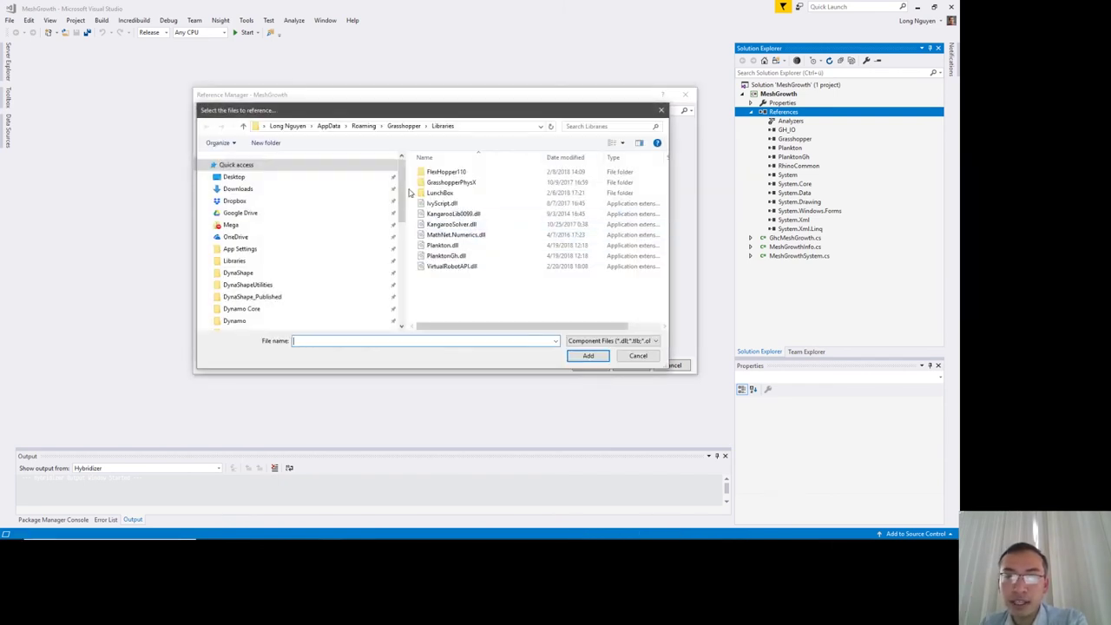
{"action": "left_click", "coordinate": [295, 284]}
{"action": "scroll", "coordinate": [290, 286], "scroll_direction": "down", "scroll_amount": 5}
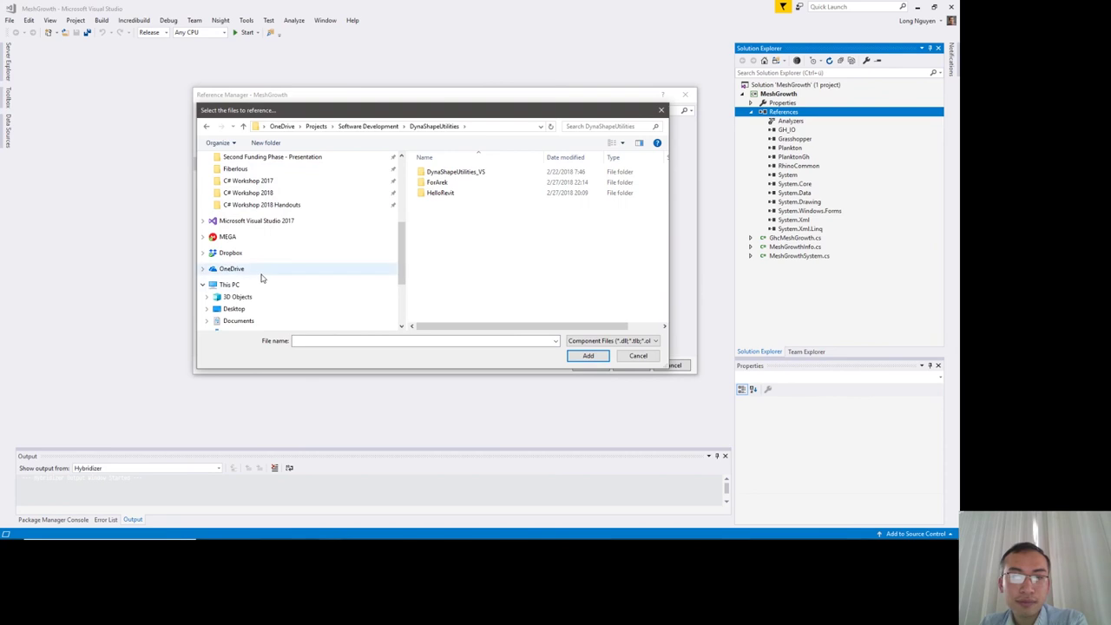
{"action": "left_click", "coordinate": [236, 236]}
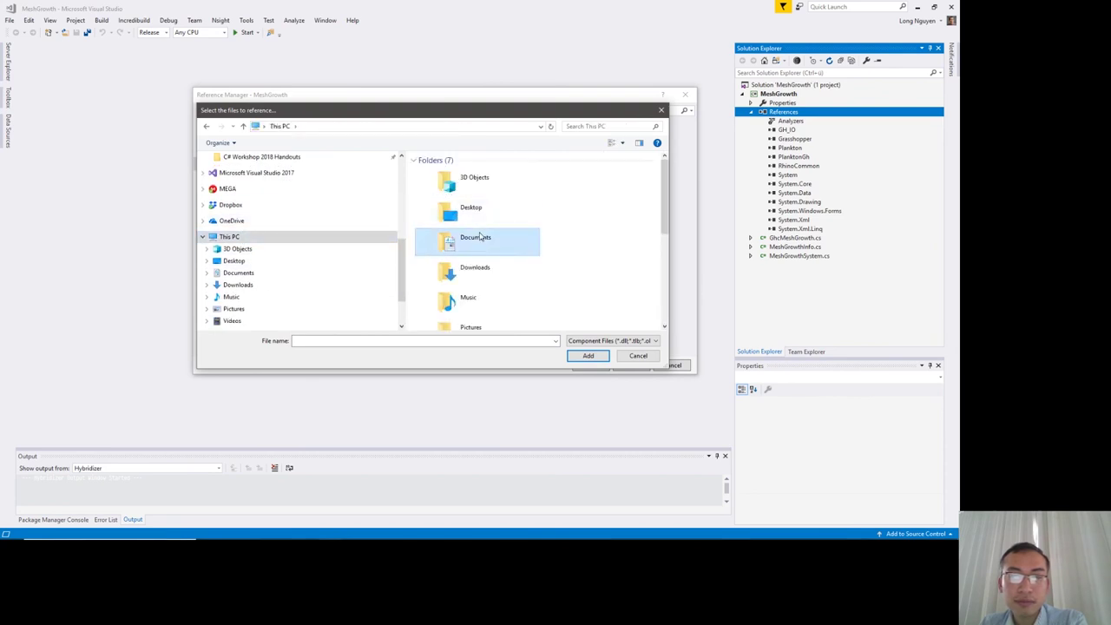
{"action": "scroll", "coordinate": [480, 236], "scroll_direction": "down", "scroll_amount": 5}
{"action": "double_click", "coordinate": [477, 210]}
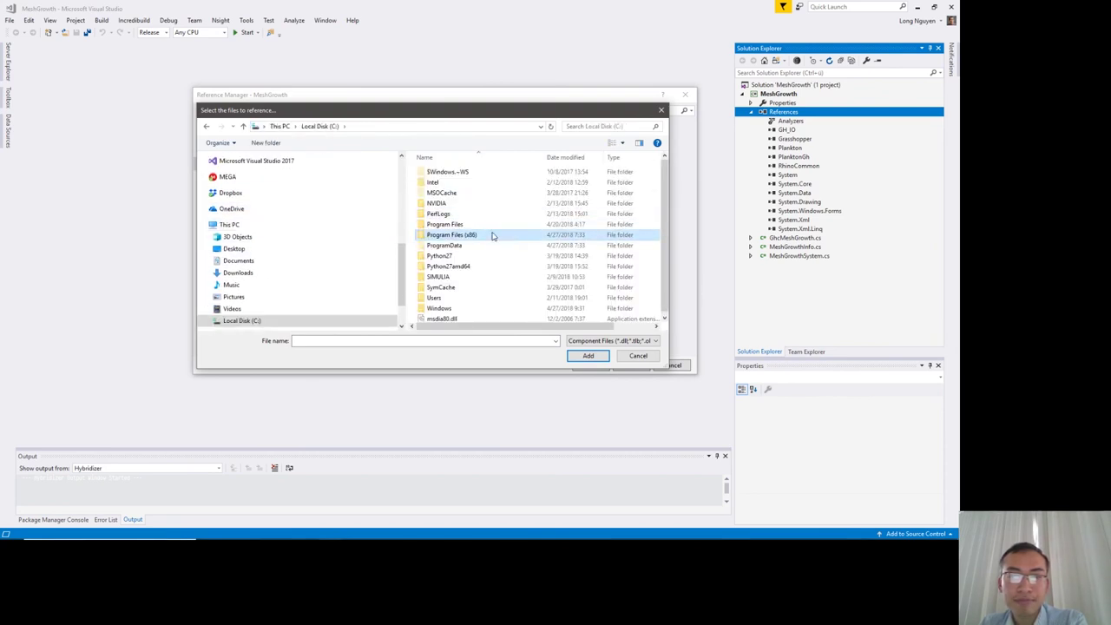
{"action": "double_click", "coordinate": [464, 225]}
- Locate RhinoCommon.dll in the System folder of Rhino 6 and select it
{"action": "scroll", "coordinate": [533, 257], "scroll_direction": "down", "scroll_amount": 5}
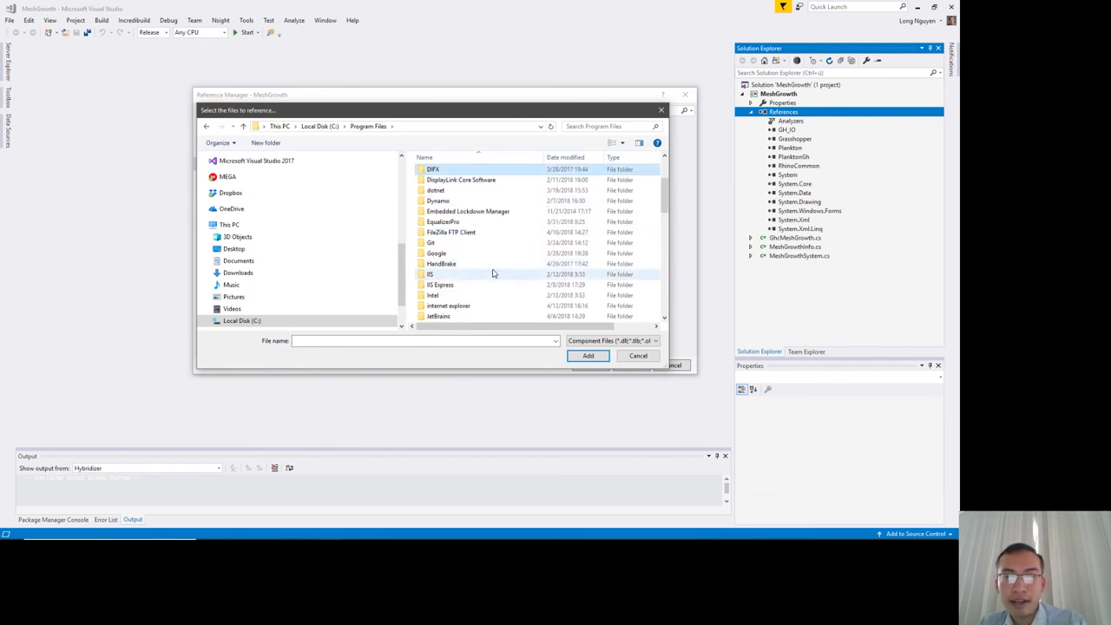
{"action": "scroll", "coordinate": [477, 260], "scroll_direction": "down", "scroll_amount": 5}
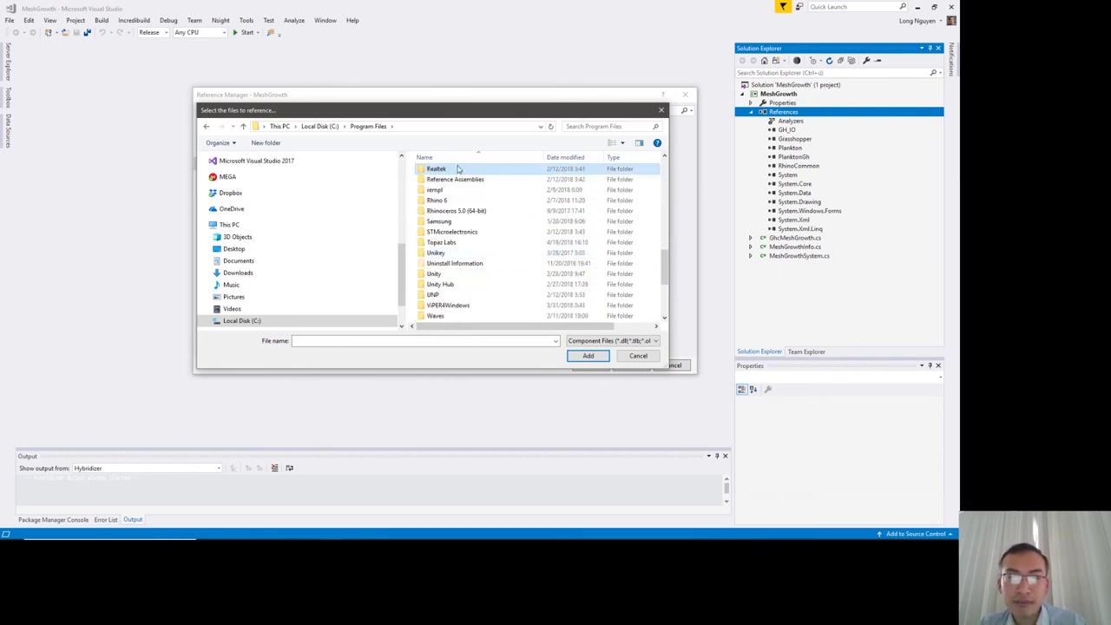
{"action": "double_click", "coordinate": [447, 201]}
{"action": "double_click", "coordinate": [442, 183]}
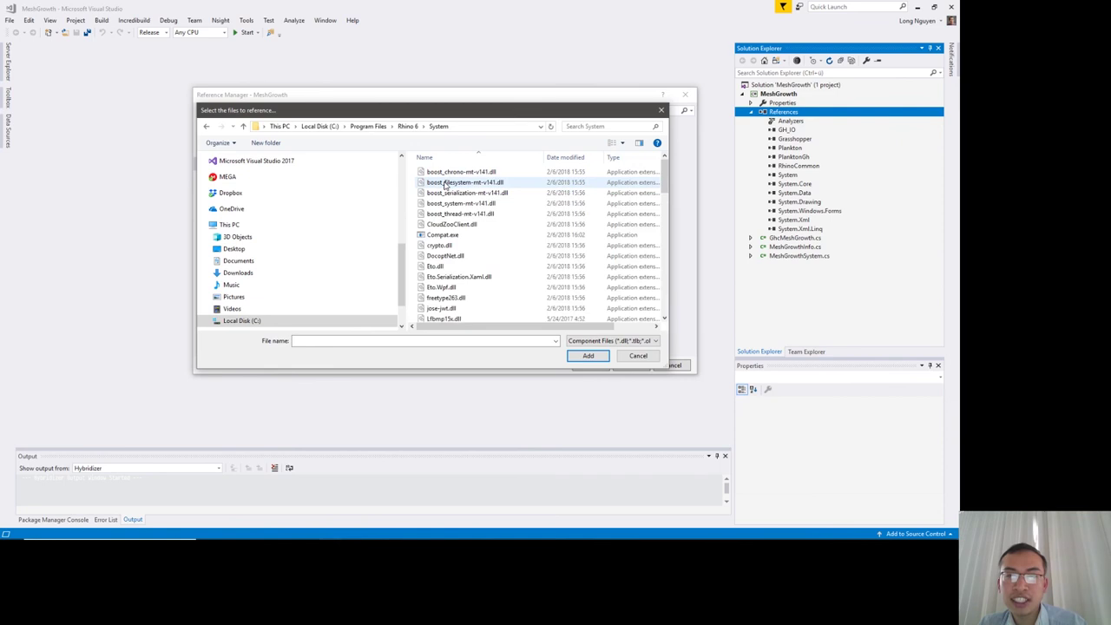
{"action": "left_click", "coordinate": [482, 255]}
{"action": "key", "text": "r"}
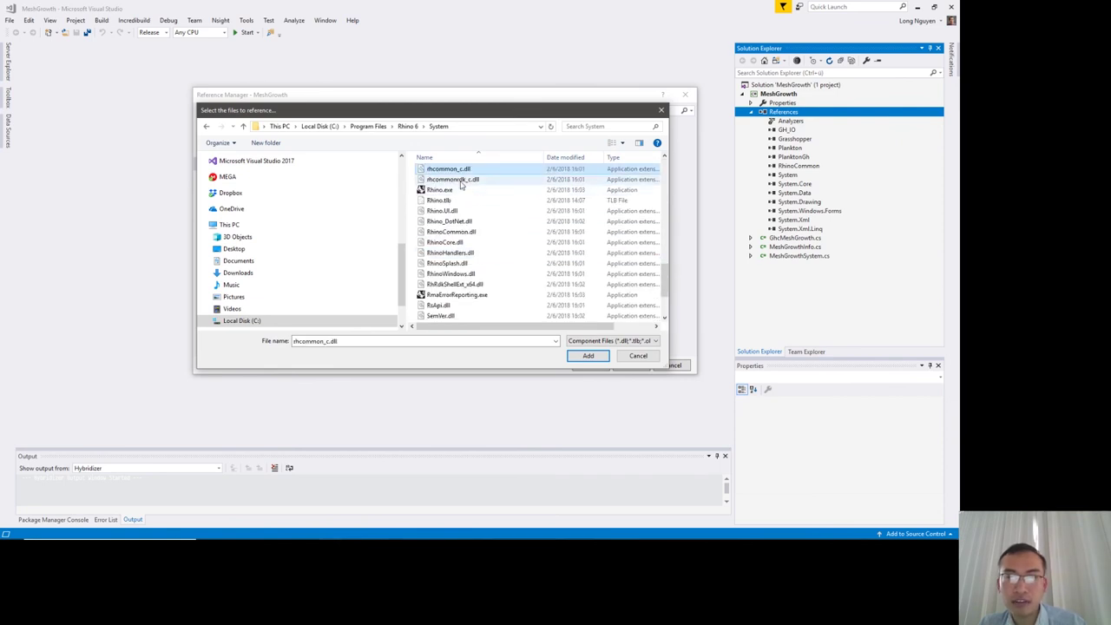
{"action": "left_click", "coordinate": [462, 232]}
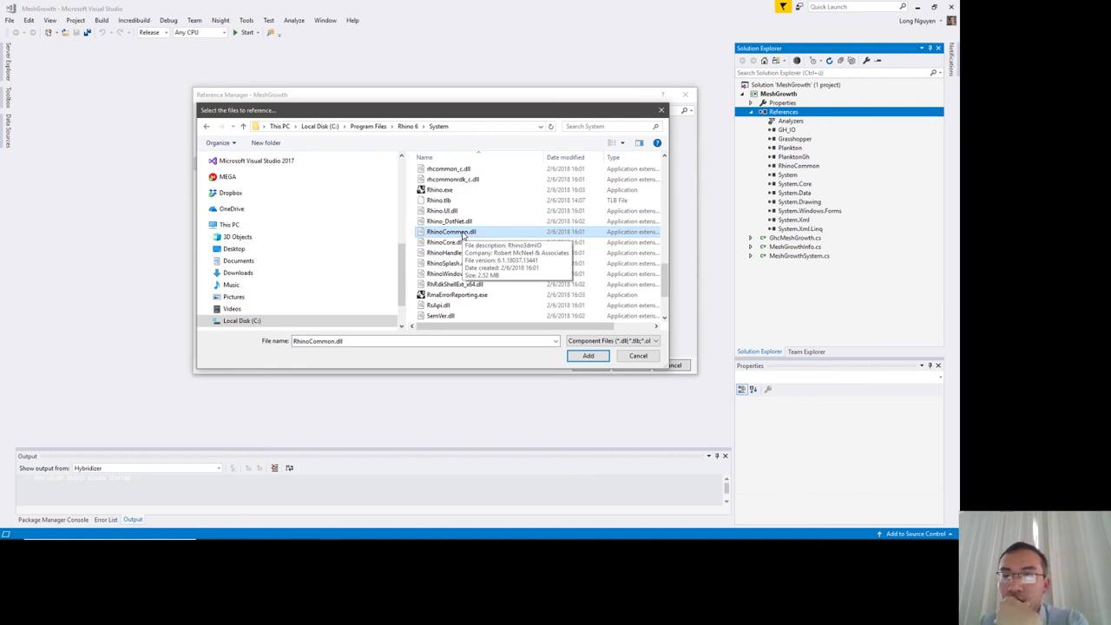
{"action": "left_click", "coordinate": [634, 354]}
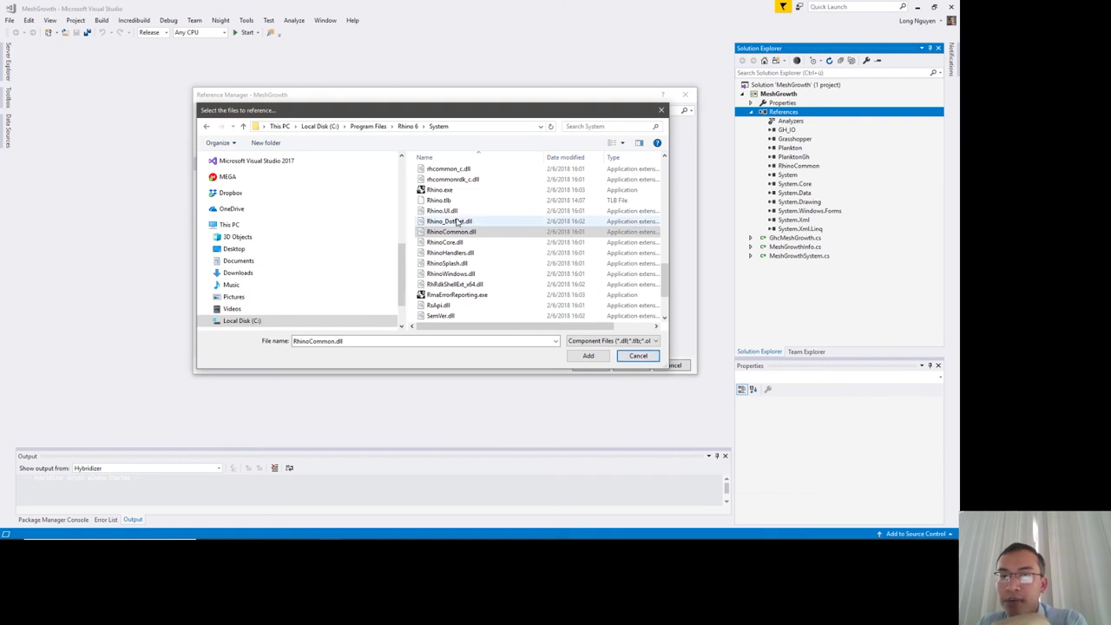
- Go to the Grasshopper folder inside the Rhino 6 Plug-ins folder and select Grasshopper.dll
{"action": "left_click", "coordinate": [392, 125]}
{"action": "left_click", "coordinate": [406, 126]}
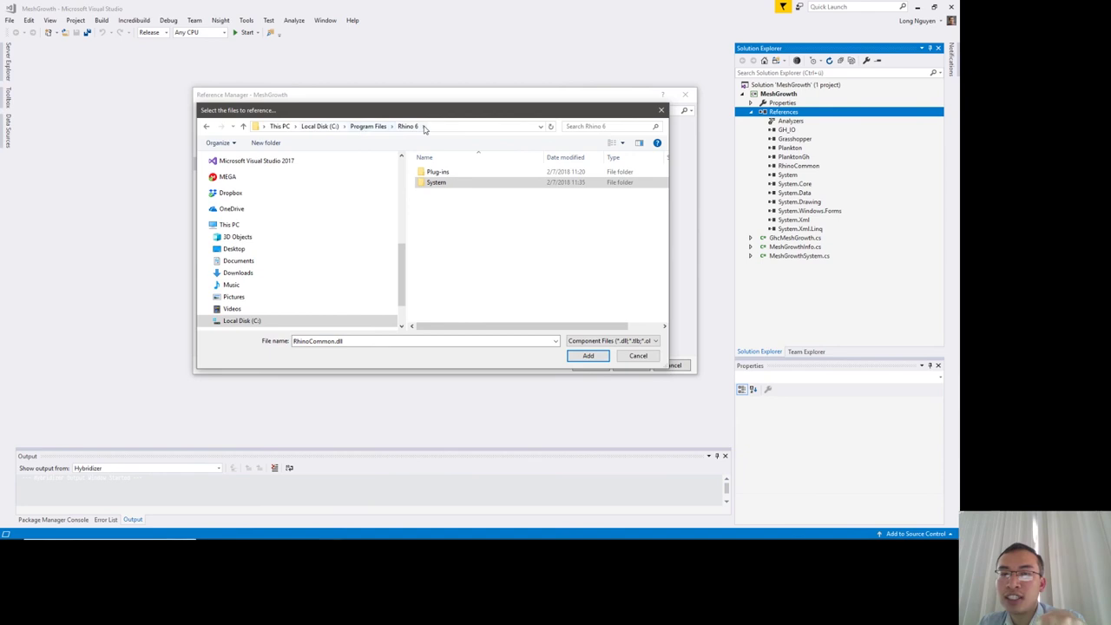
{"action": "left_click", "coordinate": [438, 173]}
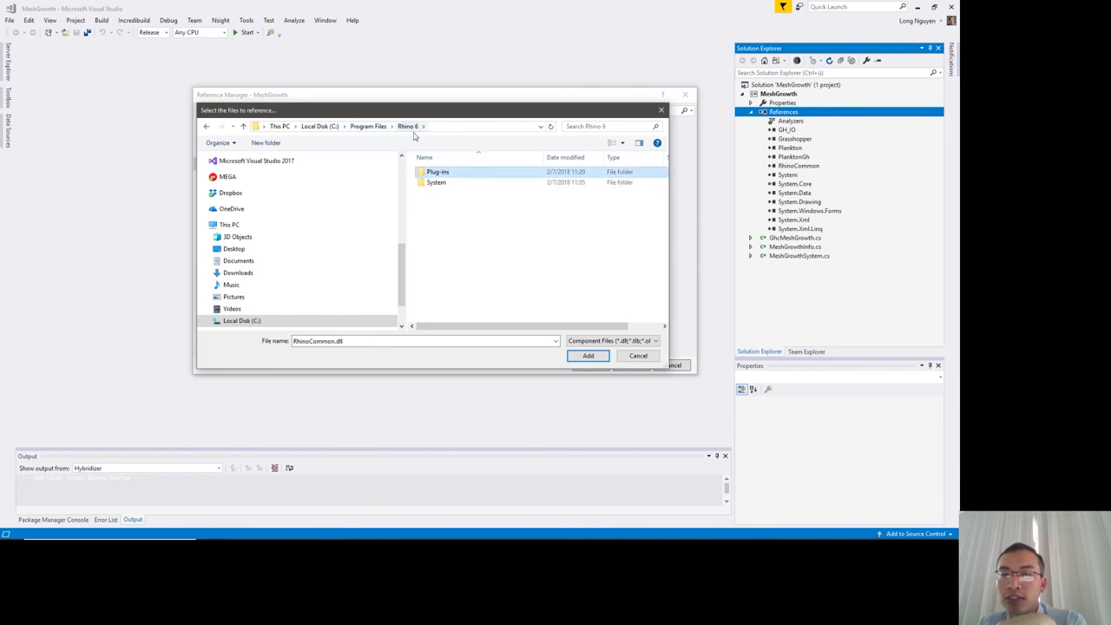
{"action": "double_click", "coordinate": [447, 172]}
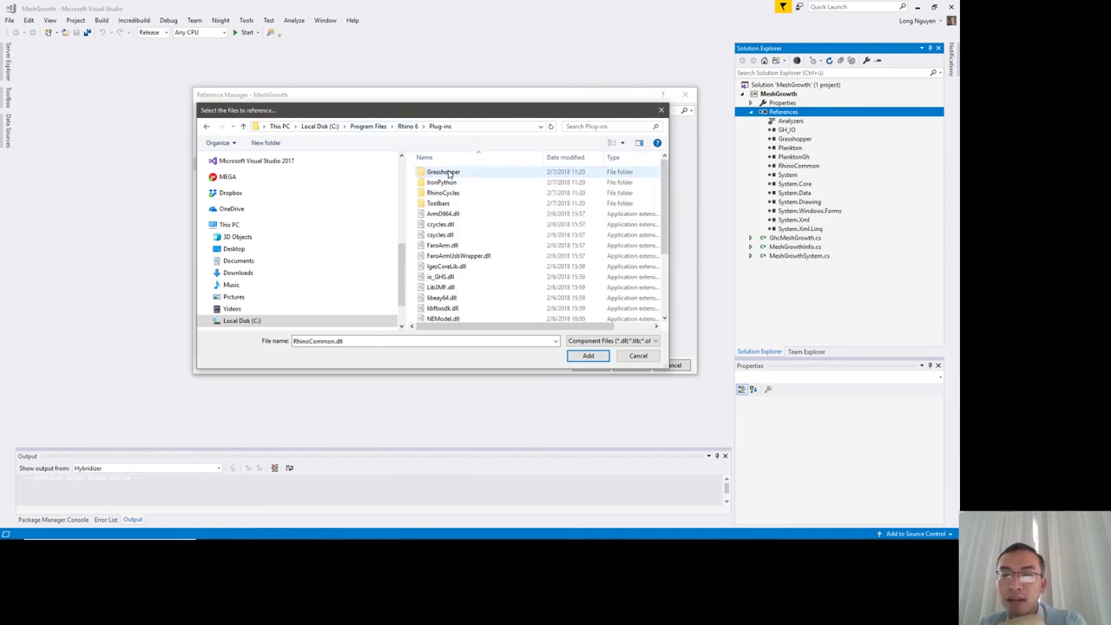
{"action": "double_click", "coordinate": [456, 172]}
{"action": "left_click", "coordinate": [461, 247]}
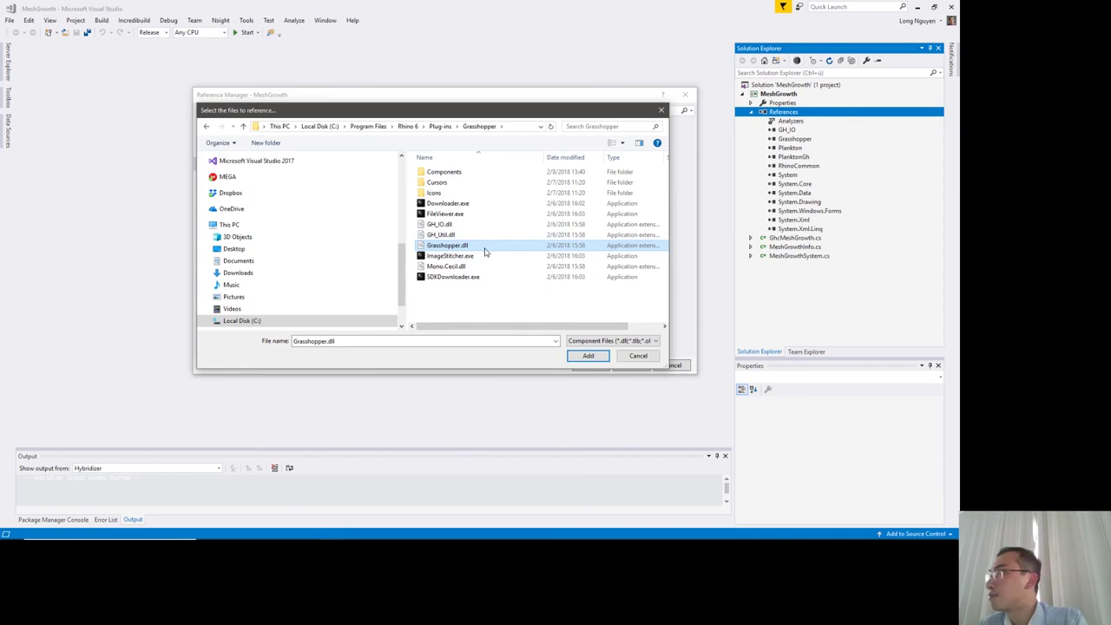
{"action": "mouse_move", "coordinate": [485, 252]}
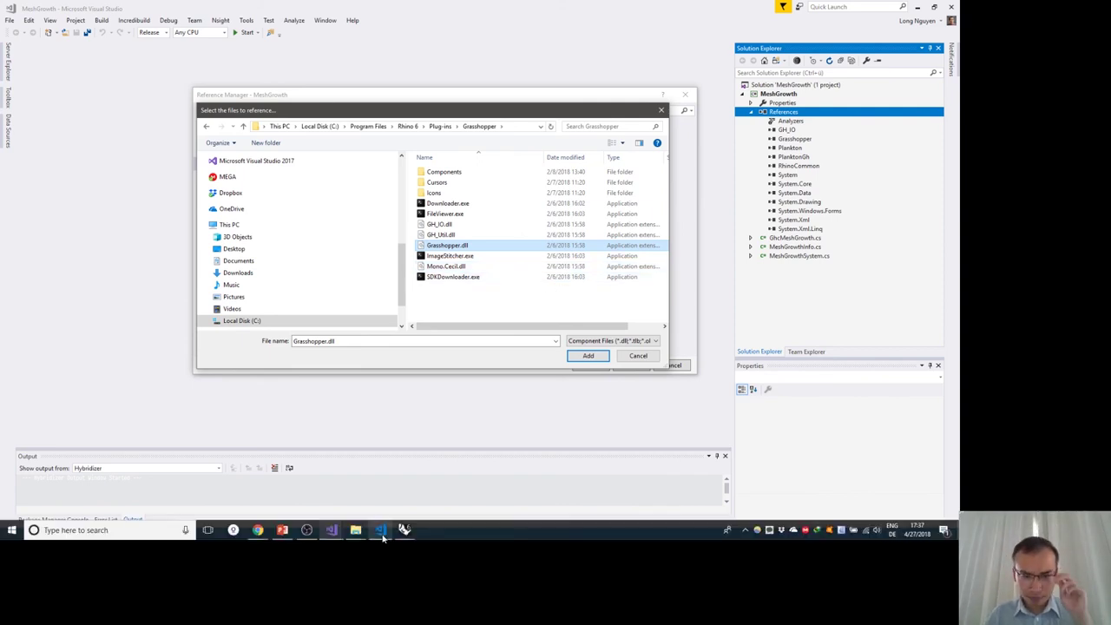
- Switch to the PowerPoint presentation and play the half-edge diagram on slide 118 as a slide show, then exit it
{"action": "mouse_move", "coordinate": [346, 536]}
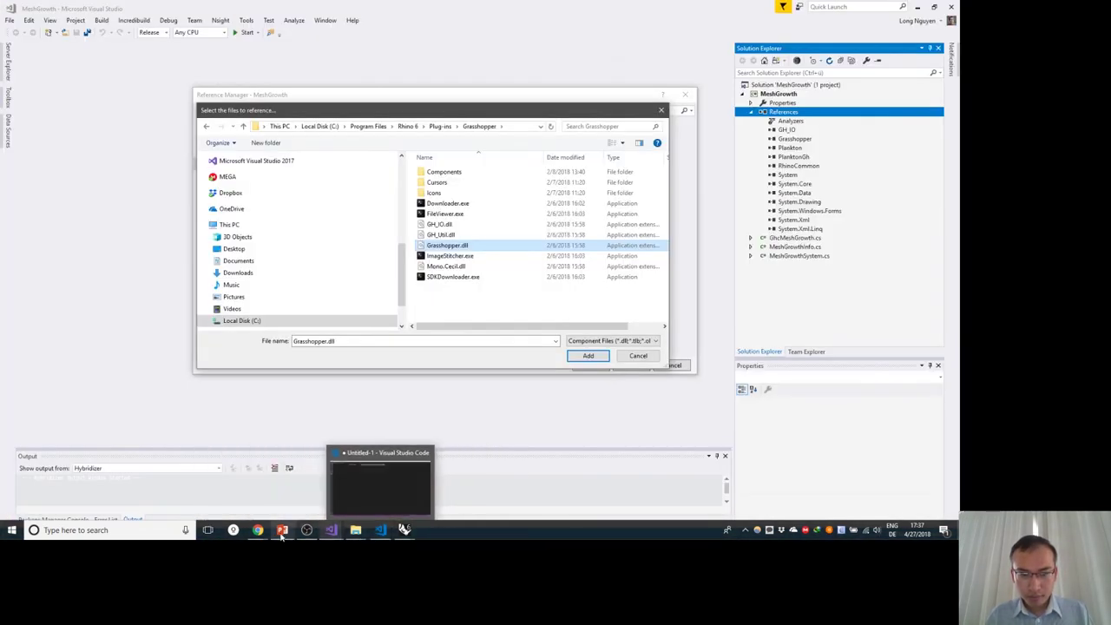
{"action": "left_click", "coordinate": [282, 532]}
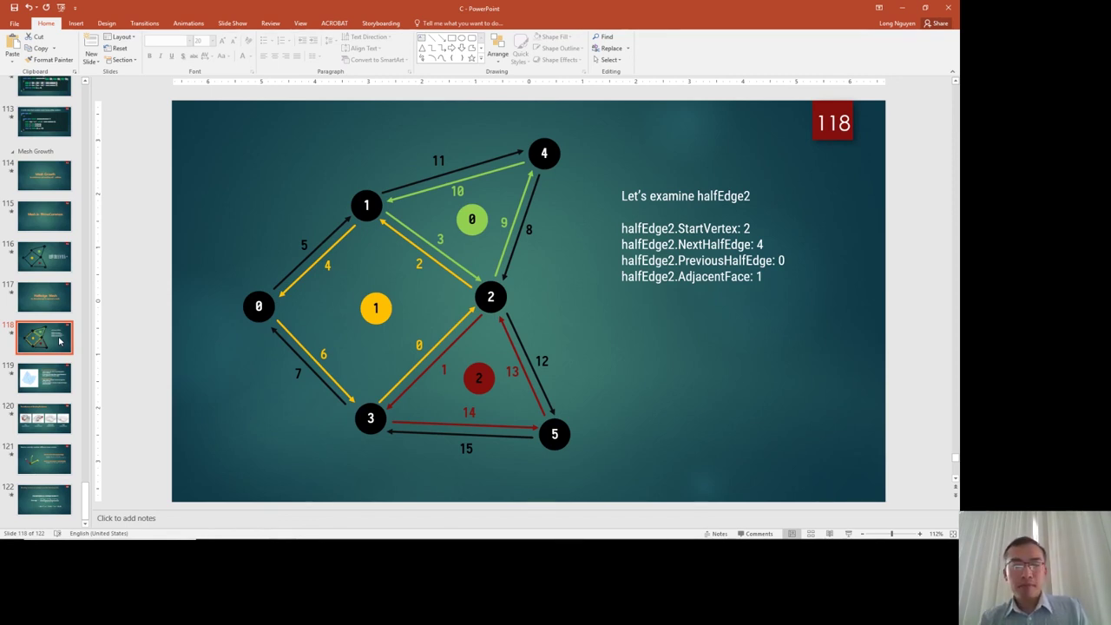
{"action": "key", "text": "shift+F5"}
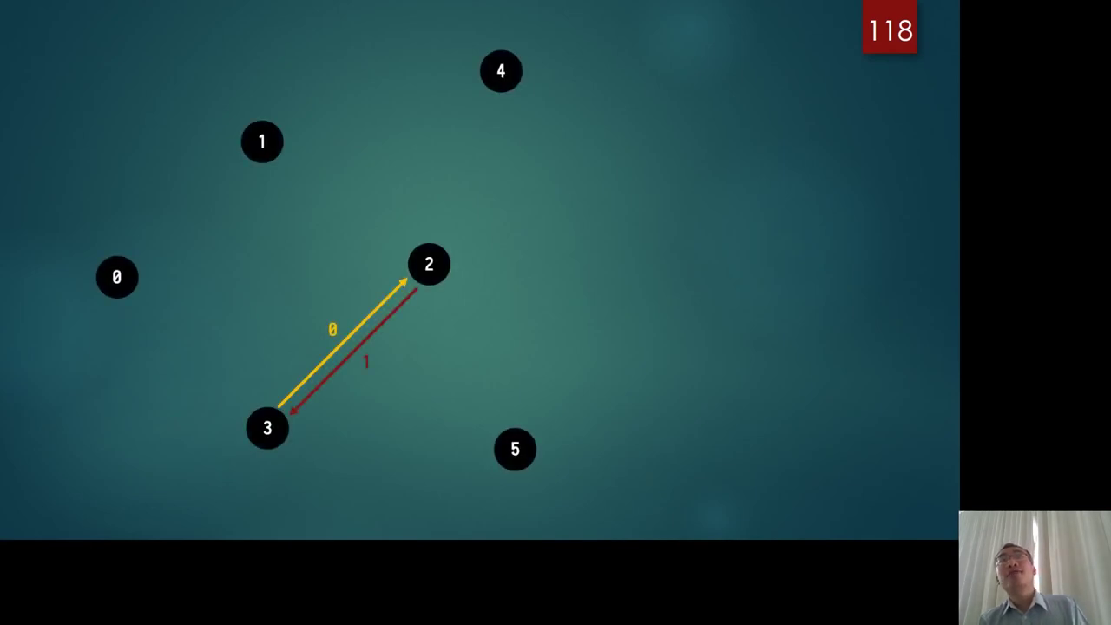
{"action": "key", "text": "Escape"}
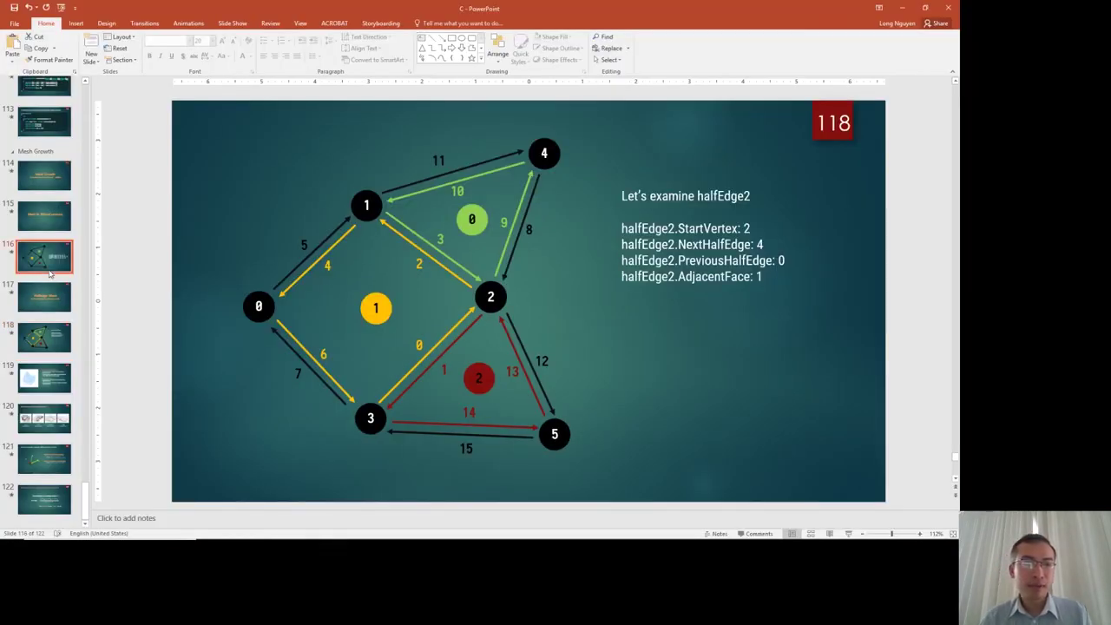
- Play slide 116 with the mesh faces diagram as a slide show and return to editing it
{"action": "left_click", "coordinate": [48, 270]}
{"action": "key", "text": "shift+F5"}
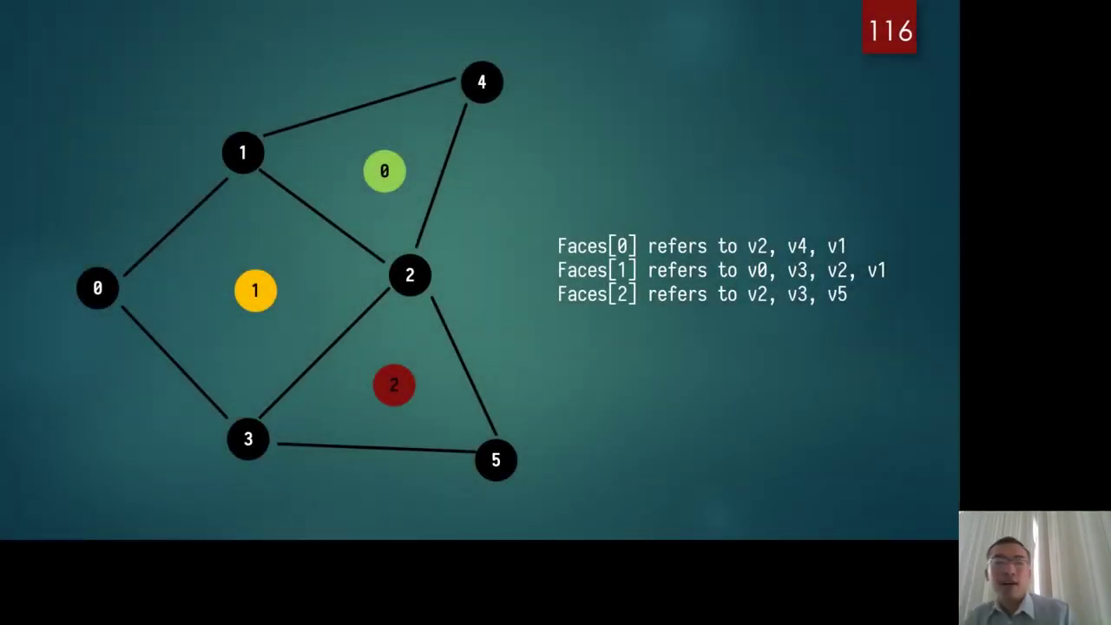
{"action": "key", "text": "Escape"}
- Select the black edge lines connecting the numbered vertices of the mesh diagram on slide 116 together
{"action": "left_click", "coordinate": [453, 176]}
{"action": "left_click", "coordinate": [403, 254], "text": "shift"}
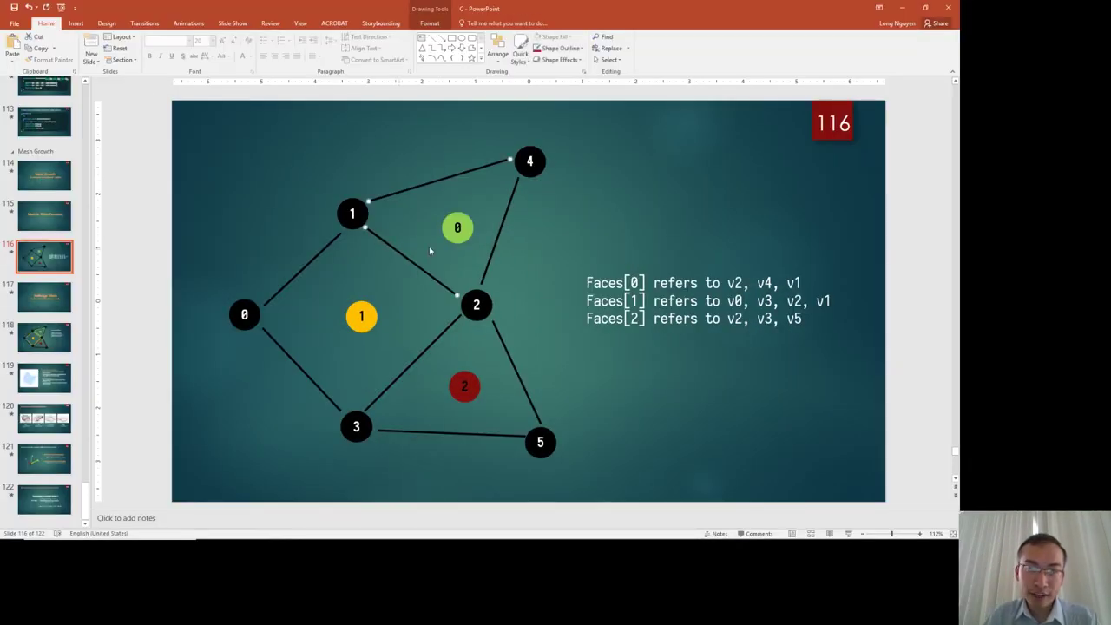
{"action": "left_click", "coordinate": [496, 253], "text": "shift"}
{"action": "left_click", "coordinate": [505, 351], "text": "shift"}
{"action": "left_click", "coordinate": [429, 349], "text": "shift"}
{"action": "left_click", "coordinate": [425, 428], "text": "shift"}
{"action": "left_click", "coordinate": [313, 381], "text": "shift"}
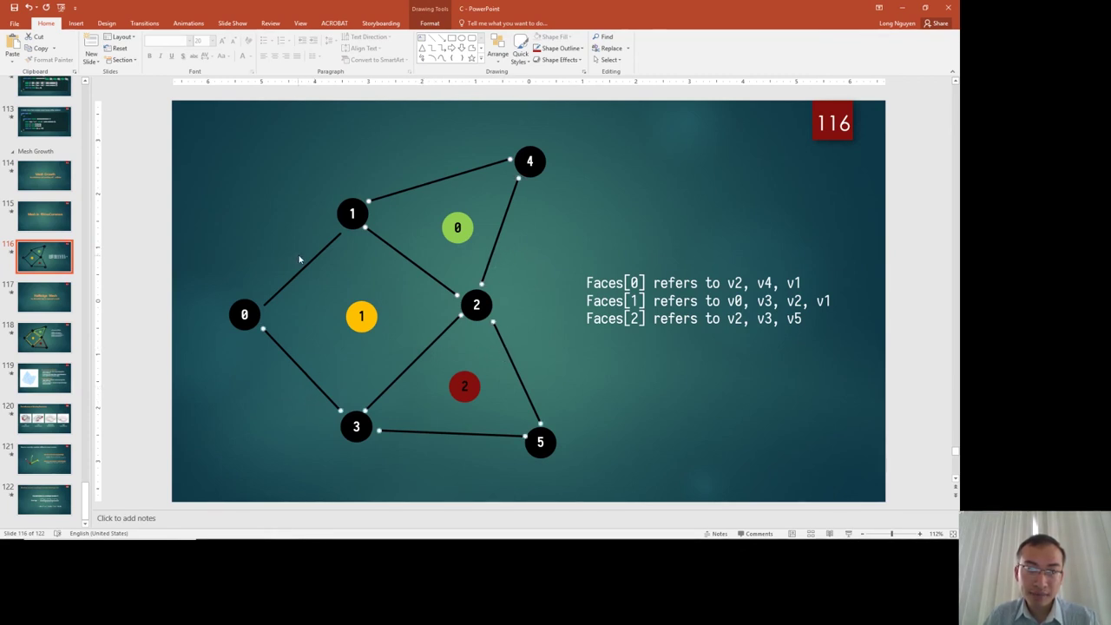